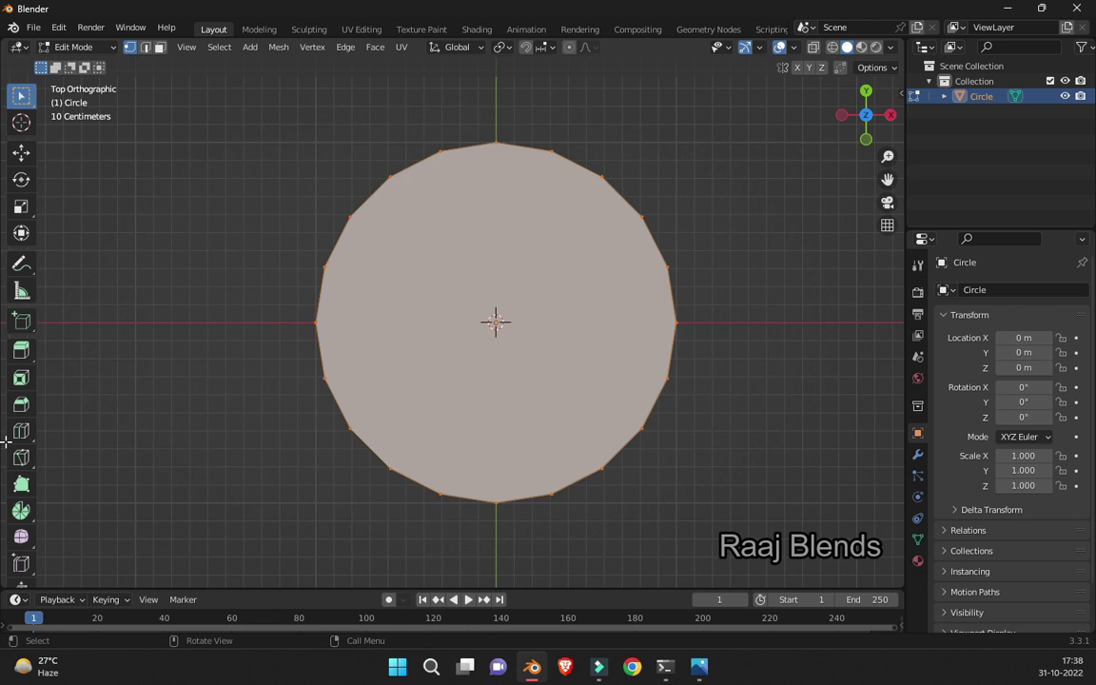
# - Extrude the circle up by 0.5 and widen the top rim to a 1.2 scale
pyautogui.press('KP_1')
pyautogui.write('e')
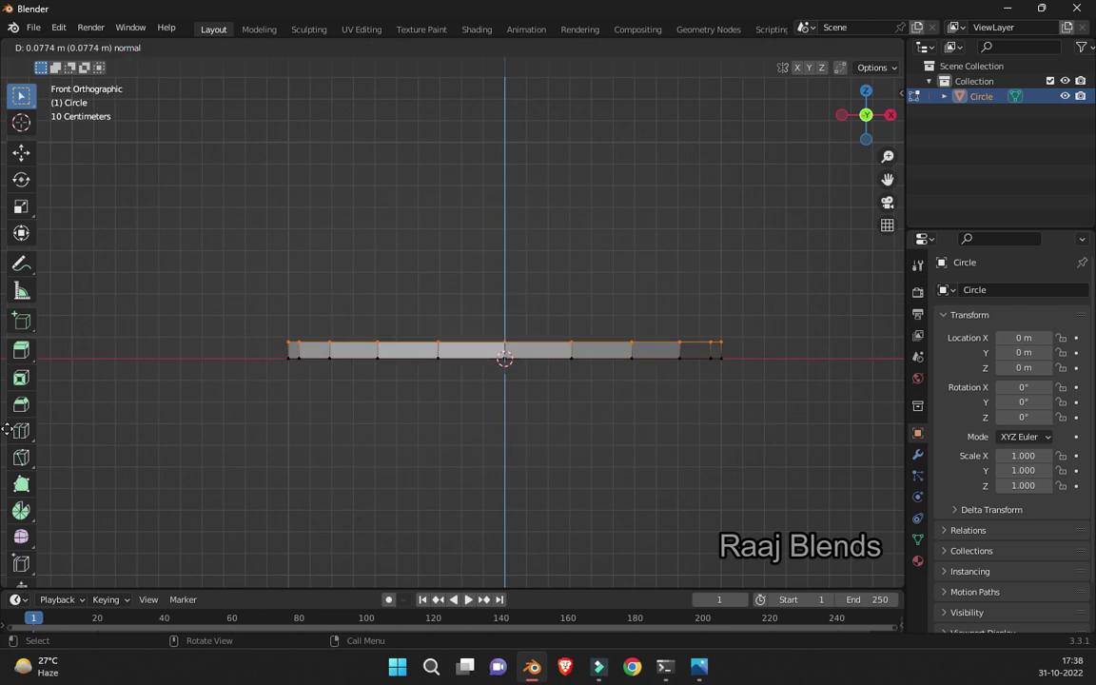
pyautogui.write('0.5')
pyautogui.press('Return')
pyautogui.press('s')
pyautogui.press('Return')
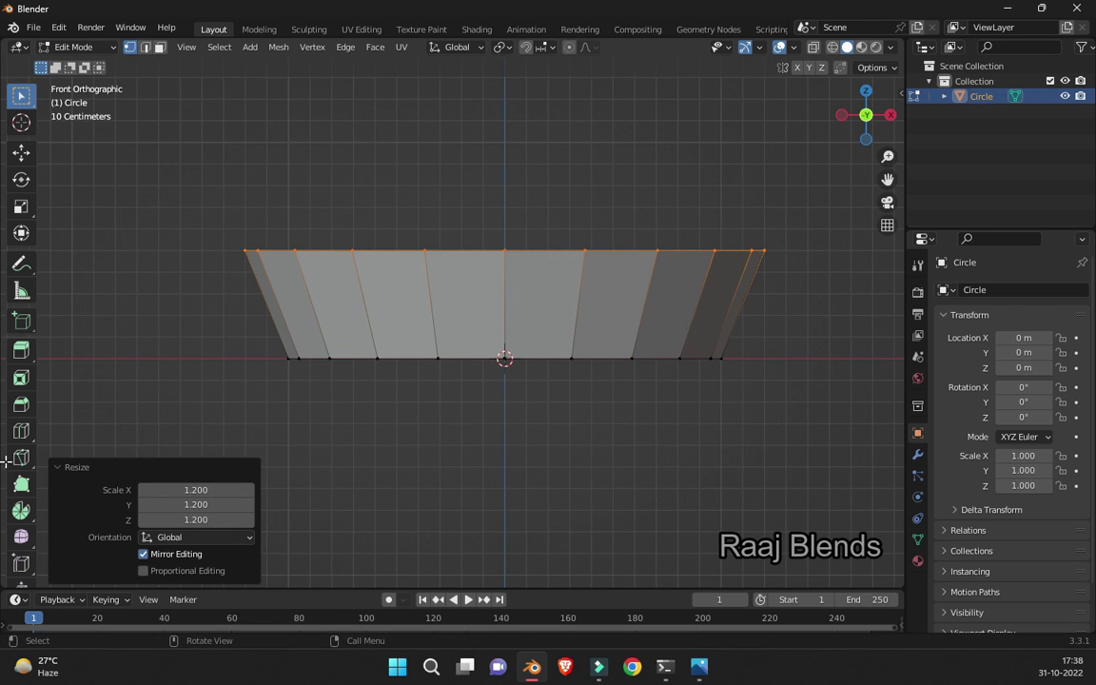
# - Inset the bottom face of the shell, seen from below
pyautogui.press('Tab')
pyautogui.scroll(-4, 0, 466)
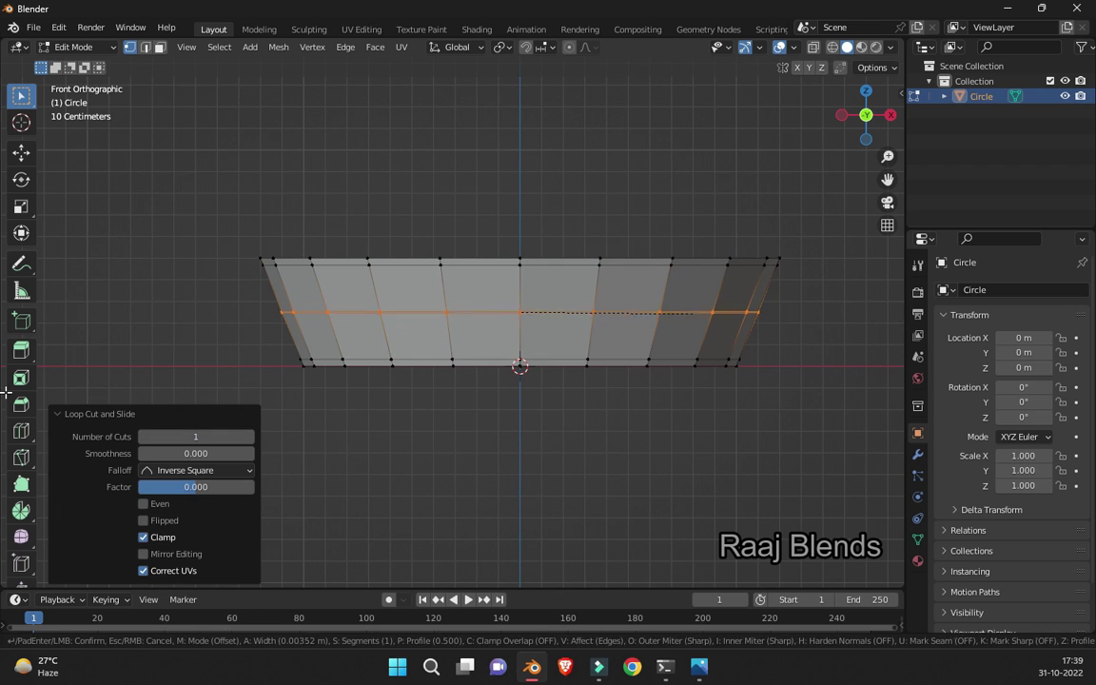
pyautogui.press('ctrl+KP_1')
pyautogui.press('i')
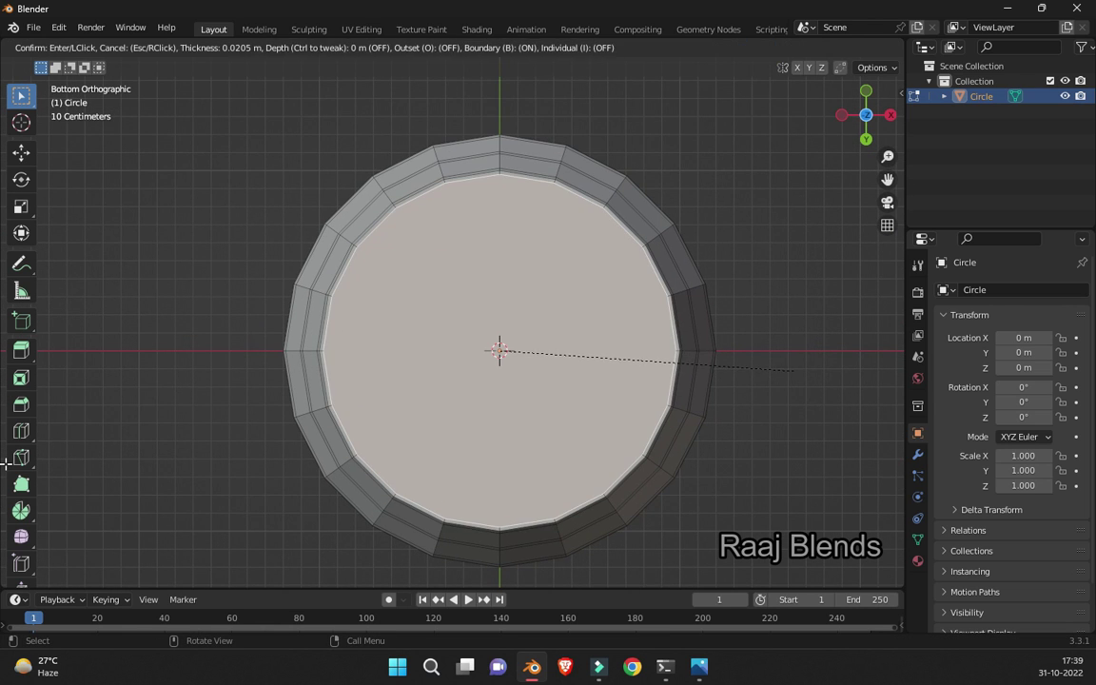
pyautogui.click(4, 464)
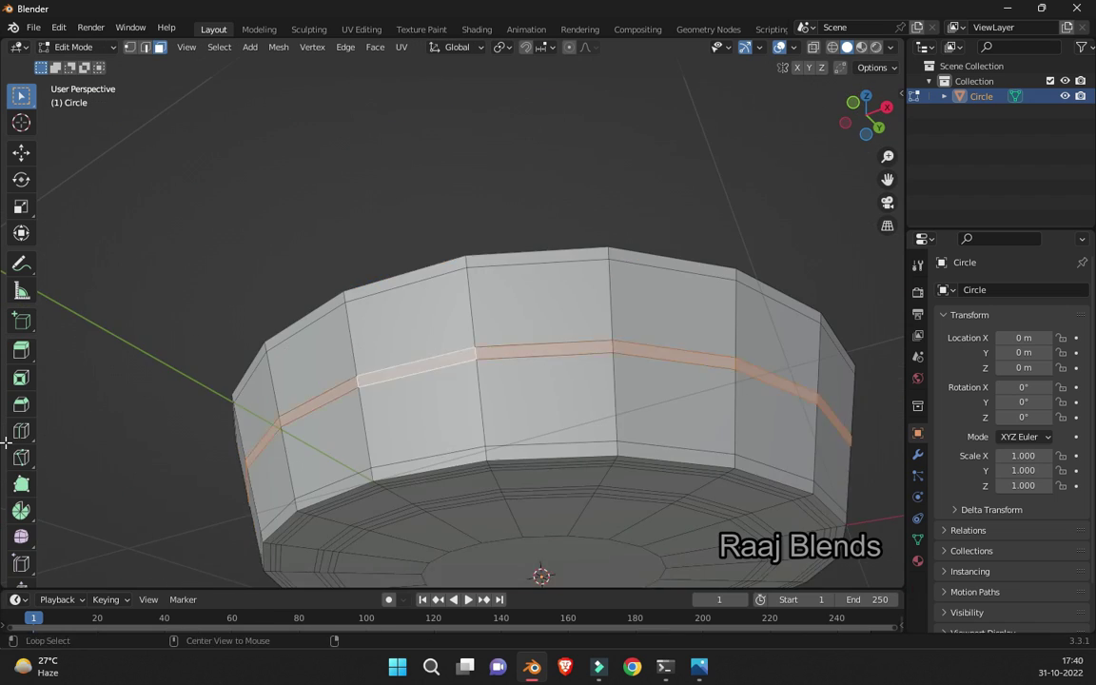
# - Slide an edge loop by -0.3 and push the selected bands inward as grooves
pyautogui.press('ctrl+KP_1')
pyautogui.write('g')
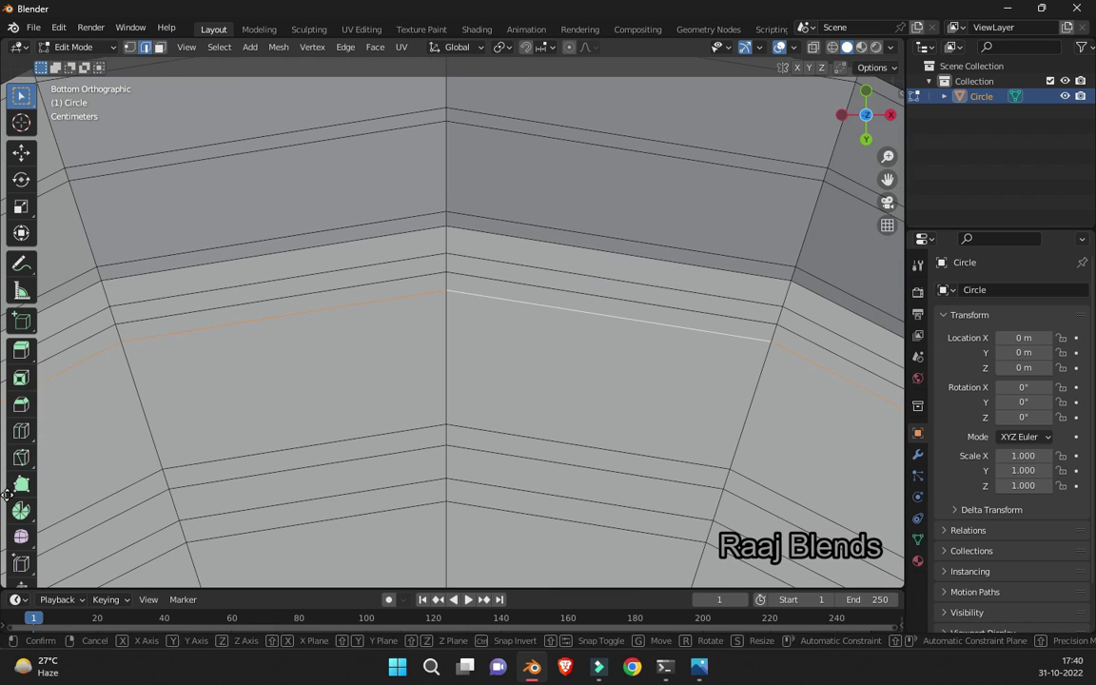
pyautogui.write('-0.3')
pyautogui.press('Return')
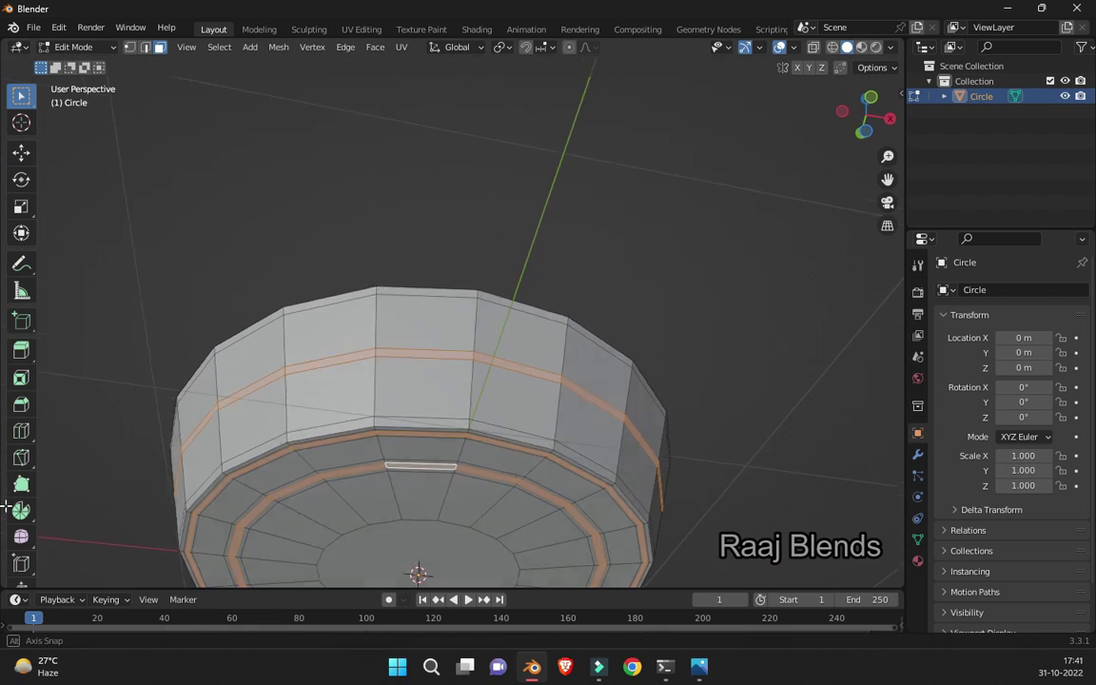
pyautogui.moveTo(21, 350); pyautogui.dragTo(98, 418)
pyautogui.click(454, 476)
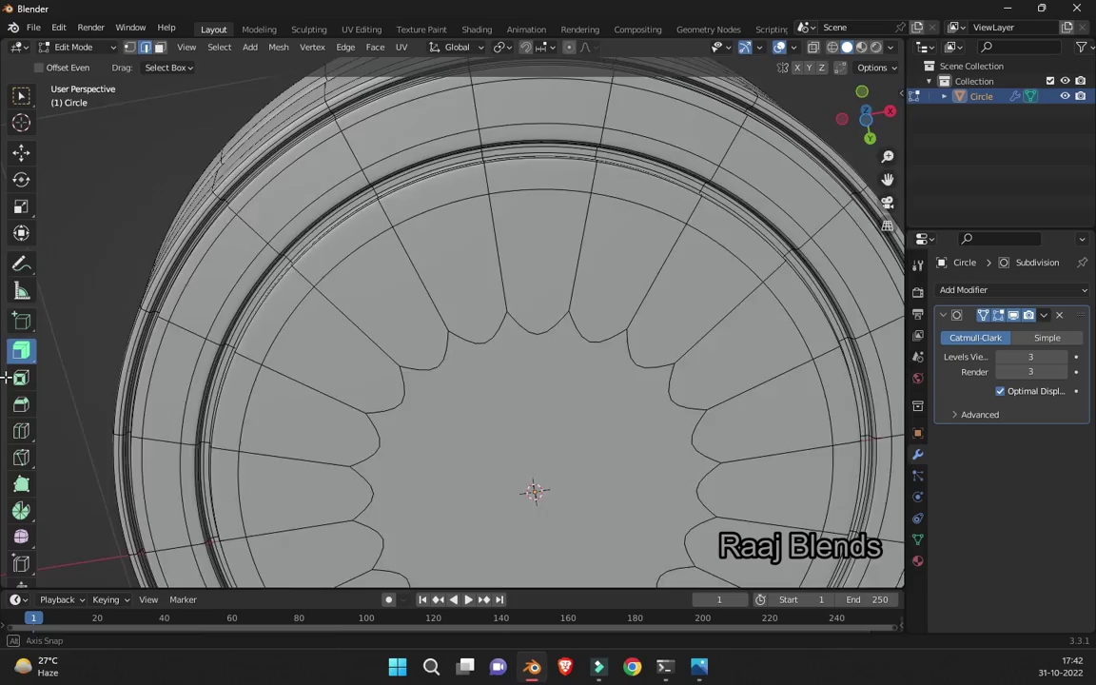
# - Orbit the view to inspect the underside of the smoothed shell
pyautogui.keyDown('alt'); pyautogui.moveTo(5, 377); pyautogui.dragTo(5, 292, button='middle'); pyautogui.keyUp('alt')
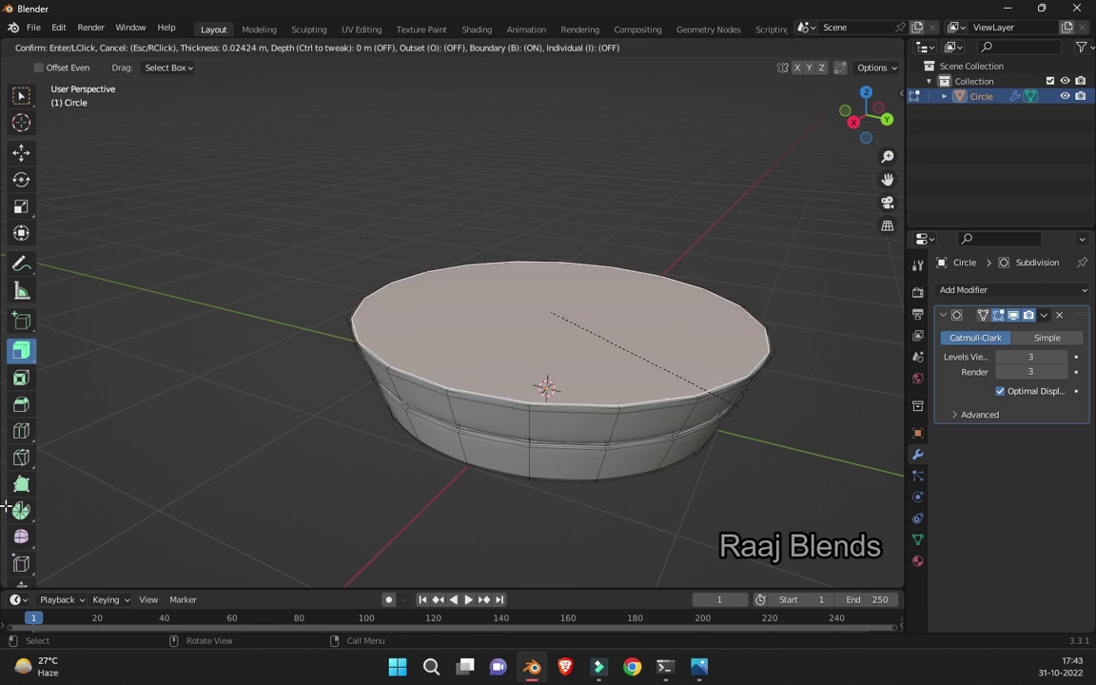
# - Finish the top-face inset, then duplicate the top faces and extrude the copy upward
pyautogui.click(4, 508)
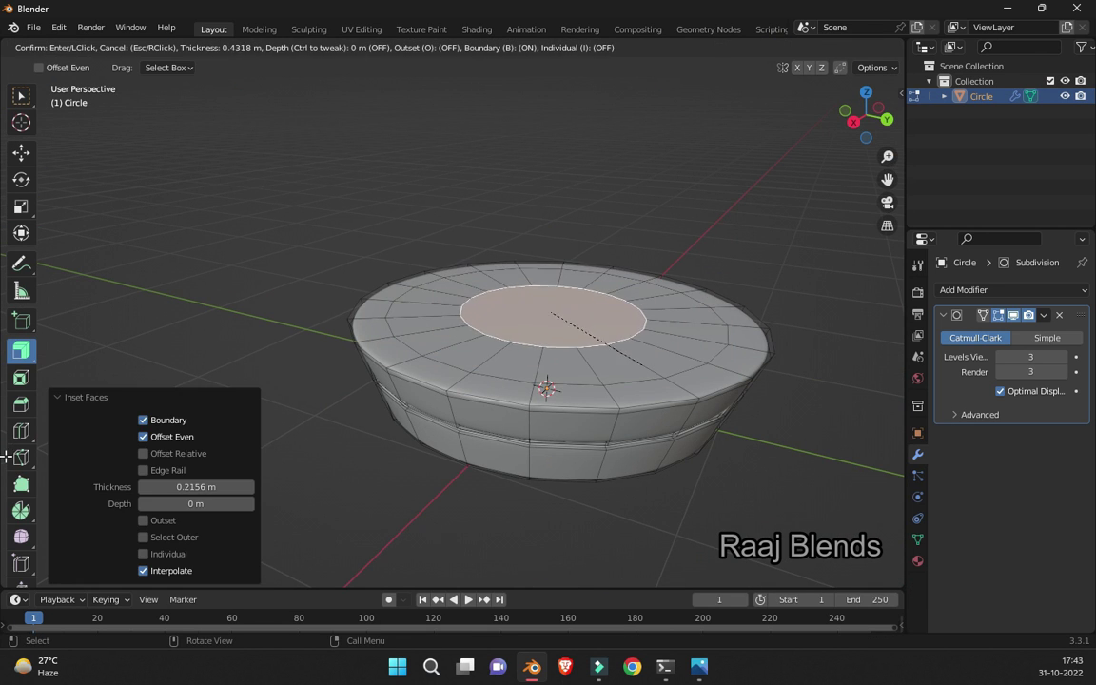
pyautogui.click(7, 557)
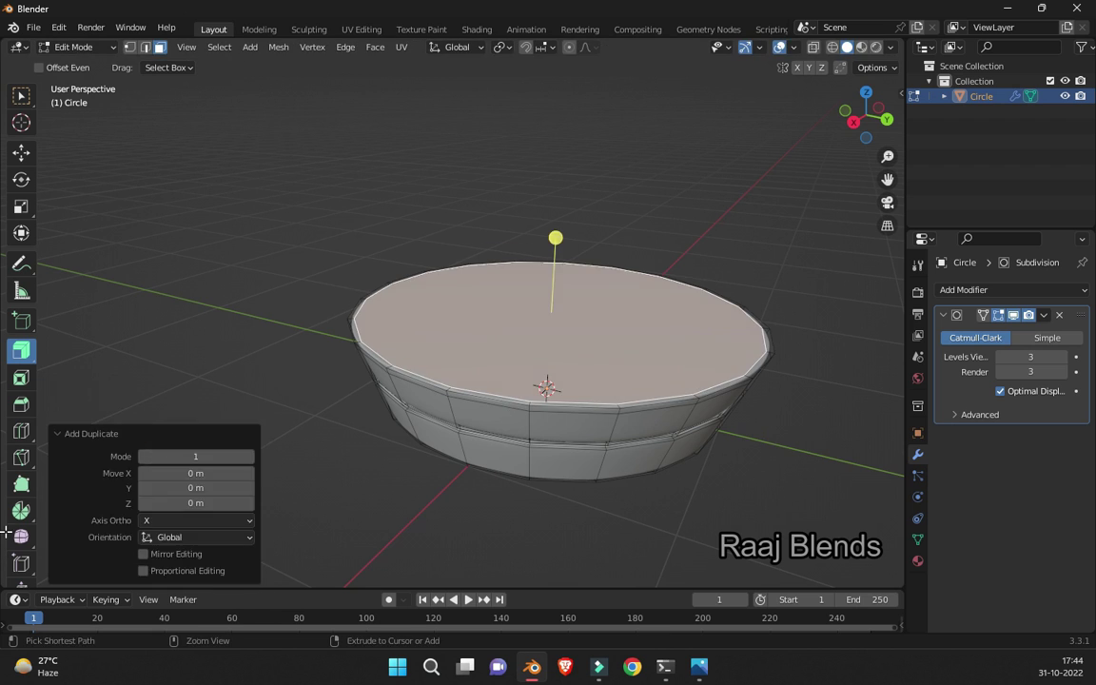
pyautogui.press('ctrl+KP_Subtract')
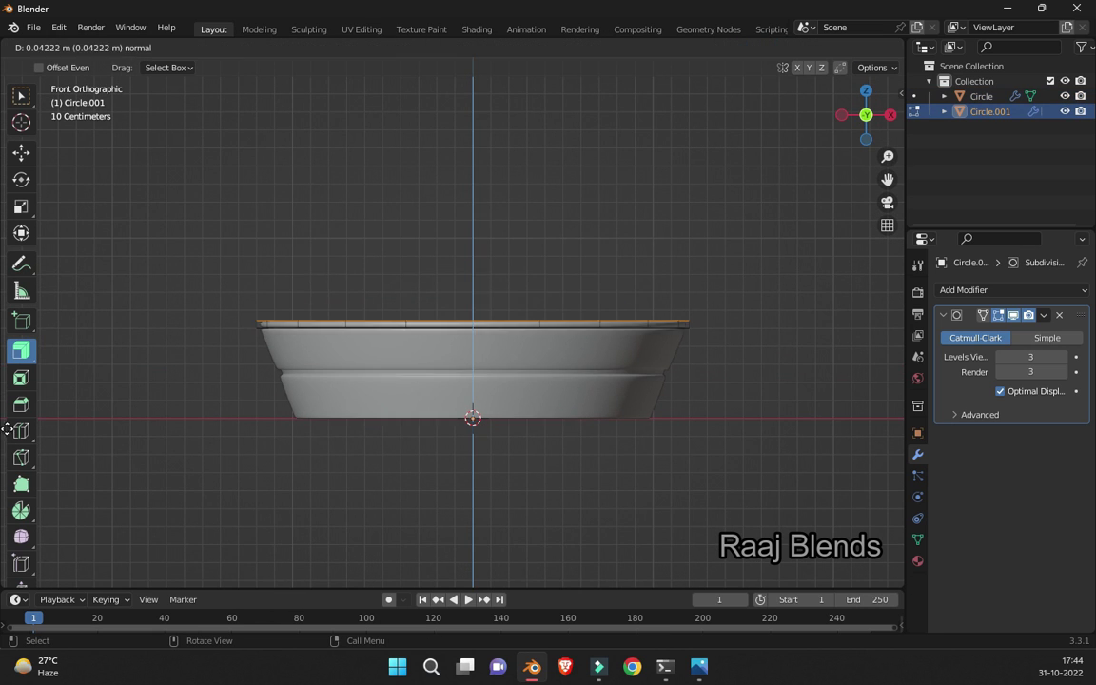
pyautogui.click(6, 406)
pyautogui.scroll(1, 6, 433)
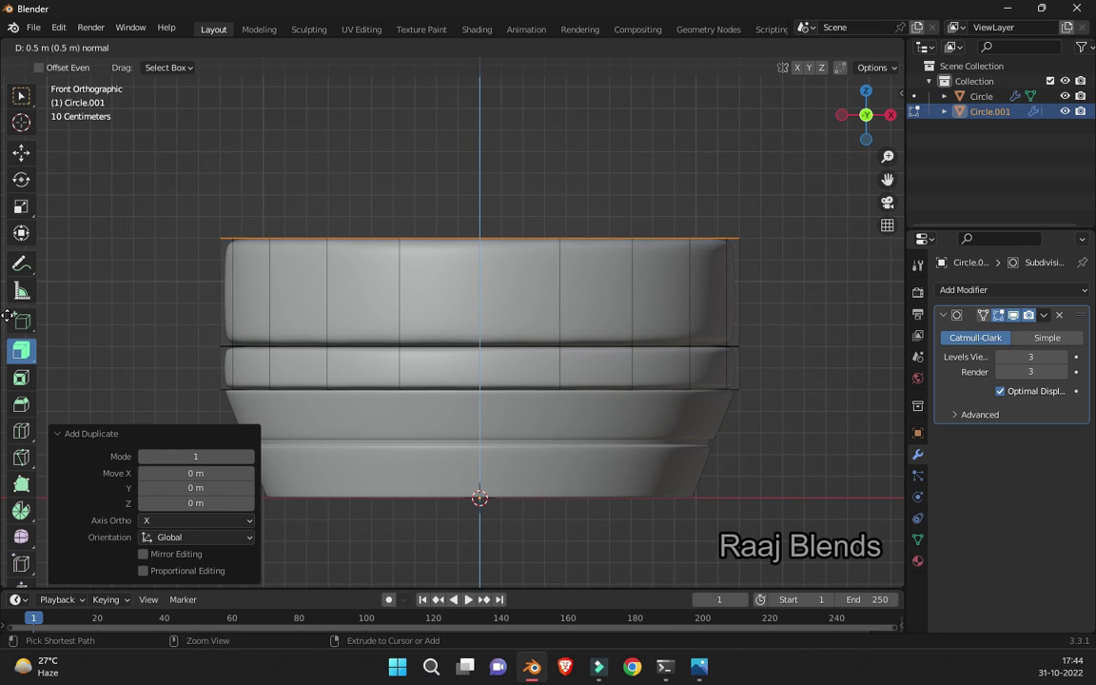
pyautogui.moveTo(7, 320); pyautogui.dragTo(6, 381, button='middle')
# - Isolate the duplicated band in X-ray, adjust its loops, and split off the lower ring
pyautogui.press('KP_Divide')
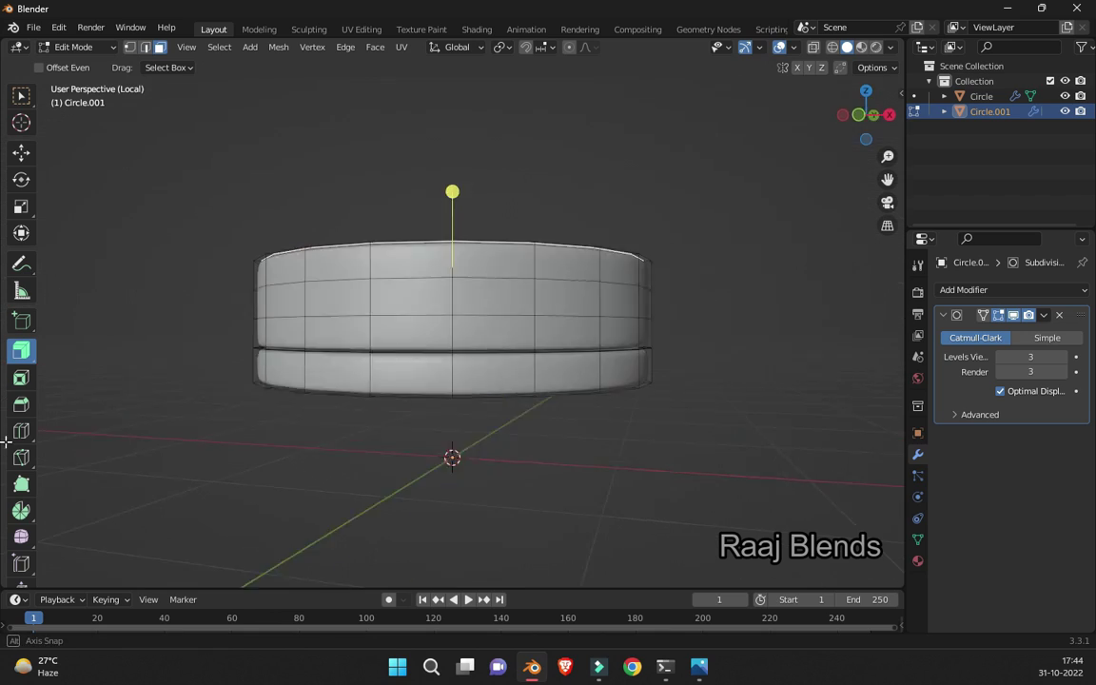
pyautogui.hotkey('alt', 'z')
pyautogui.press('g')
pyautogui.click(7, 460)
pyautogui.moveTo(7, 461); pyautogui.dragTo(7, 493, button='middle')
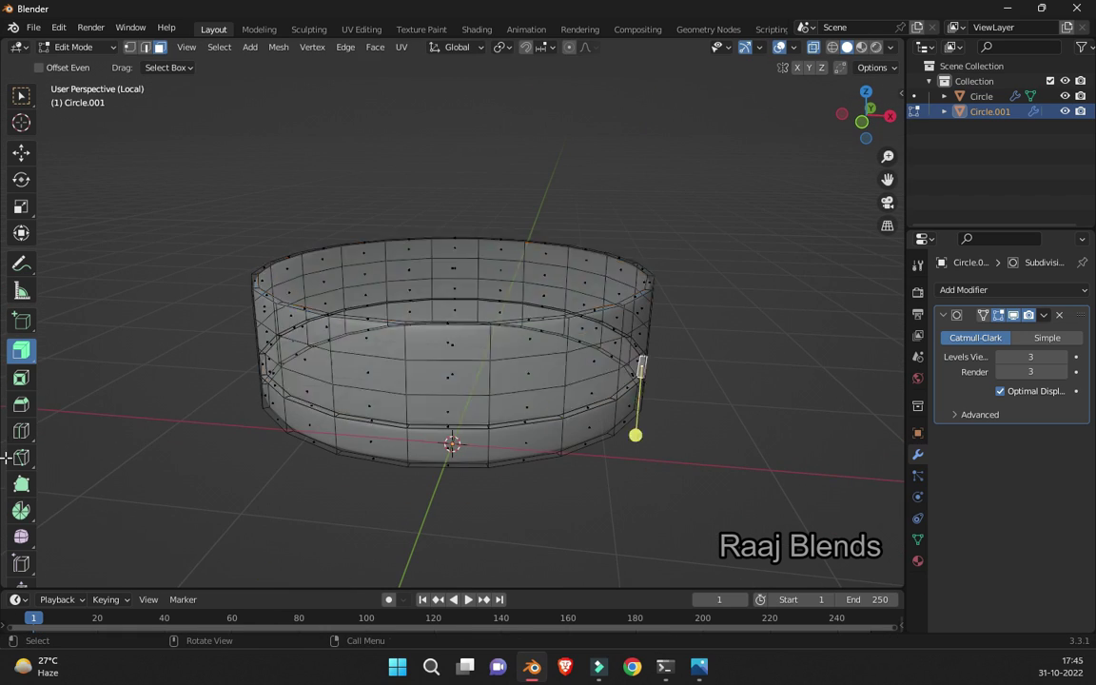
pyautogui.hotkey('ctrl', 'l')
pyautogui.hotkey('ctrl', 'z')
pyautogui.hotkey('ctrl', 'l')
# - Select the Circle.002 ring and add a loop cut near its bottom
pyautogui.press('p')
pyautogui.click(574, 415)
pyautogui.press('Tab')
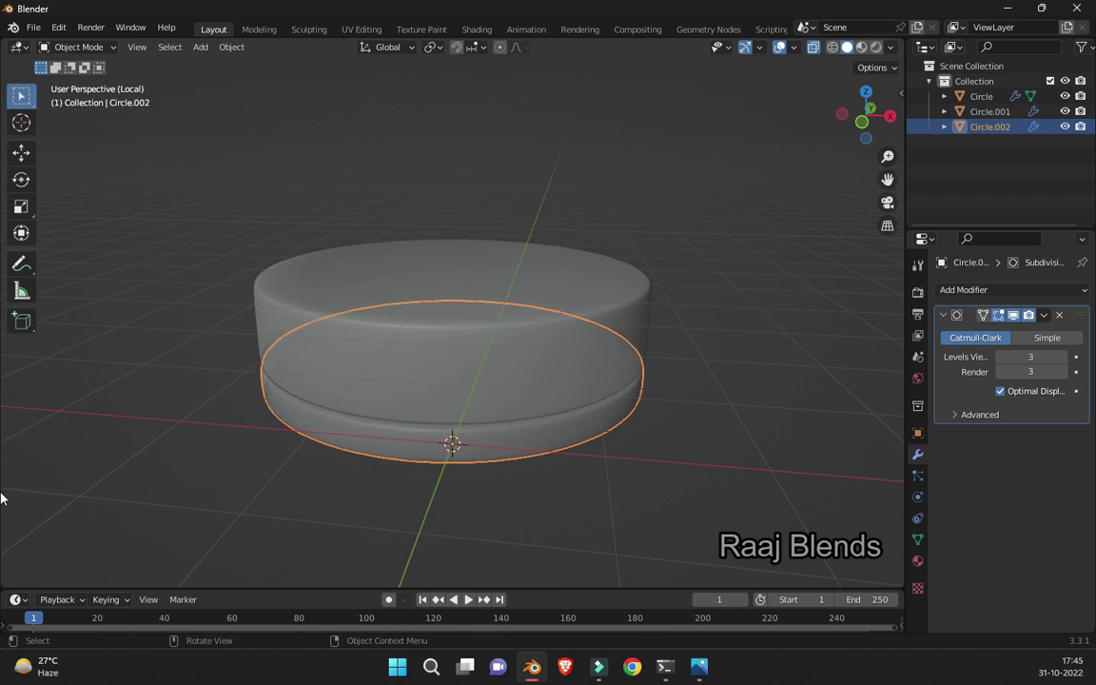
pyautogui.press('Tab')
pyautogui.press('s')
pyautogui.click(450, 437)
pyautogui.keyDown('alt'); pyautogui.moveTo(450, 437); pyautogui.dragTo(5, 490, button='middle'); pyautogui.keyUp('alt')
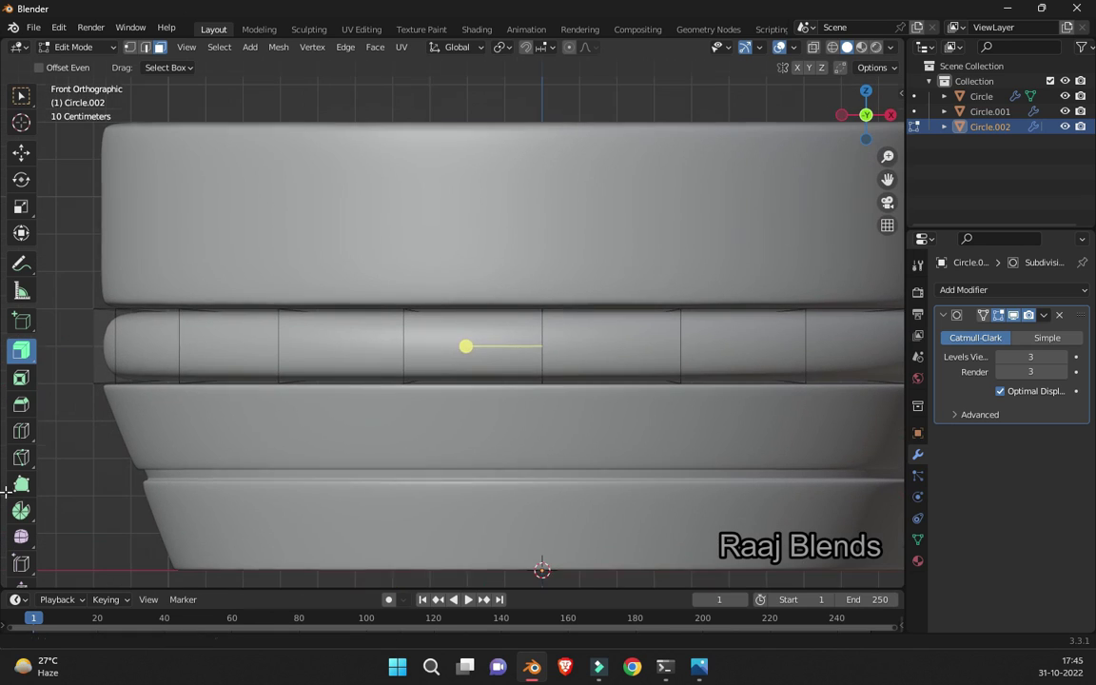
pyautogui.click(701, 373)
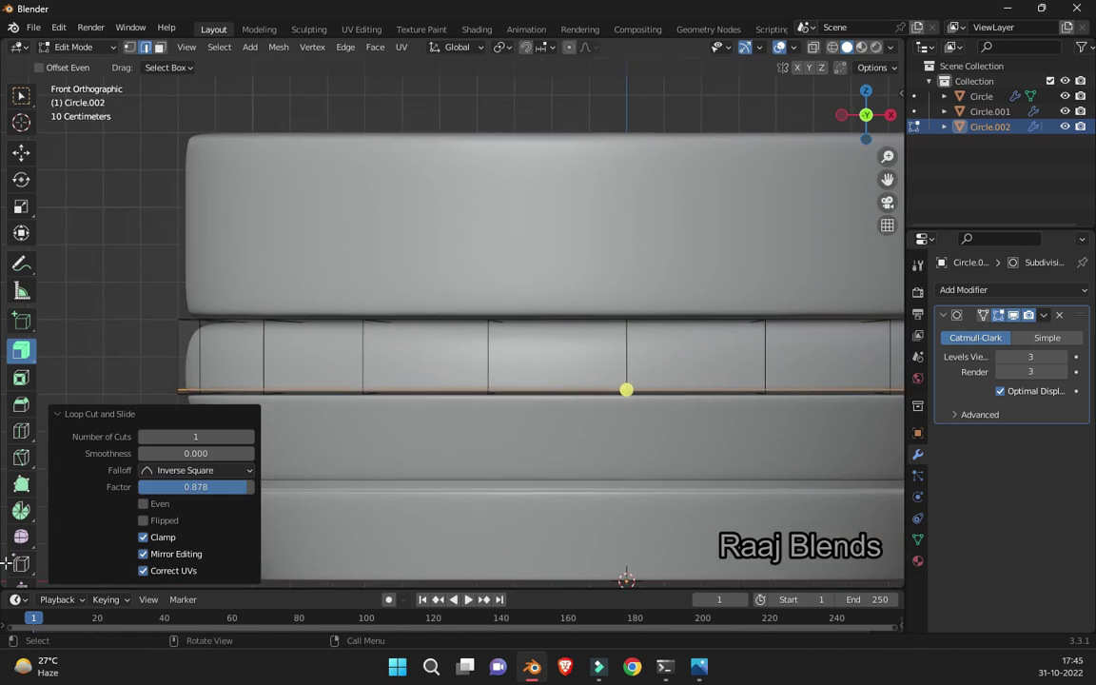
pyautogui.moveTo(626, 387); pyautogui.dragTo(450, 411, button='middle')
# - Enlarge the Circle.002 ring slightly, to a scale of about 1.022
pyautogui.press('s')
pyautogui.click(5, 396)
pyautogui.press('KP_7')
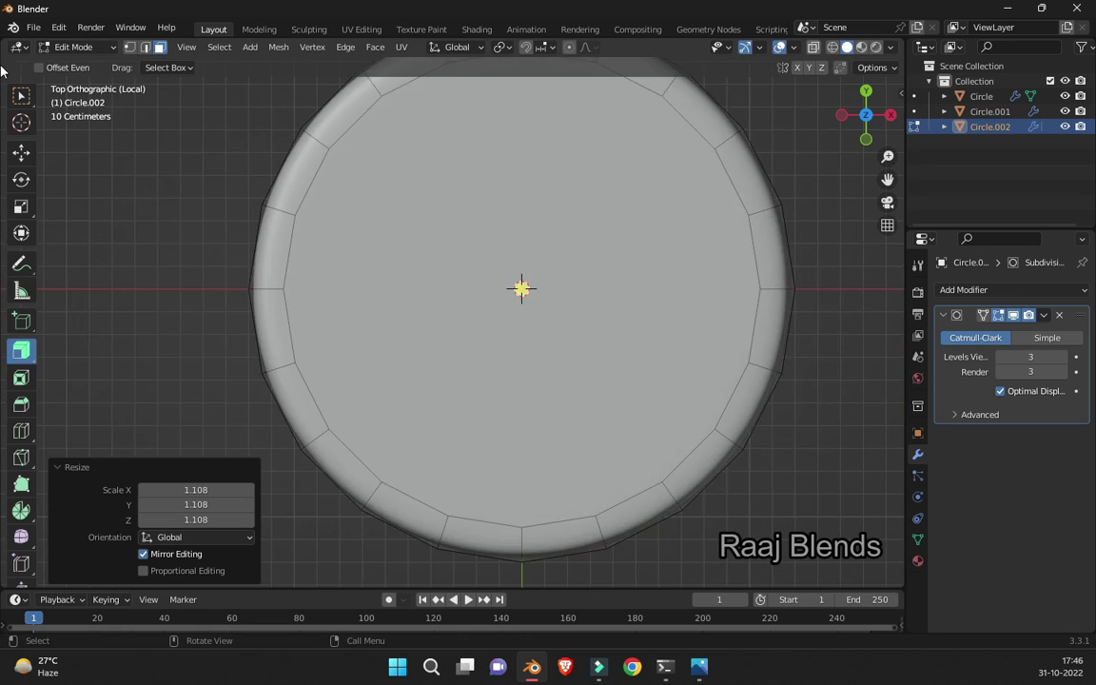
pyautogui.press('s')
pyautogui.click(543, 398)
pyautogui.moveTo(543, 399)
pyautogui.mouseDown(button='middle')
pyautogui.moveTo(4, 352)
pyautogui.moveTo(5, 404)
pyautogui.mouseUp(button='middle')
pyautogui.press('KP_1')
pyautogui.press('s')
pyautogui.press('Escape')
pyautogui.press('KP_1')
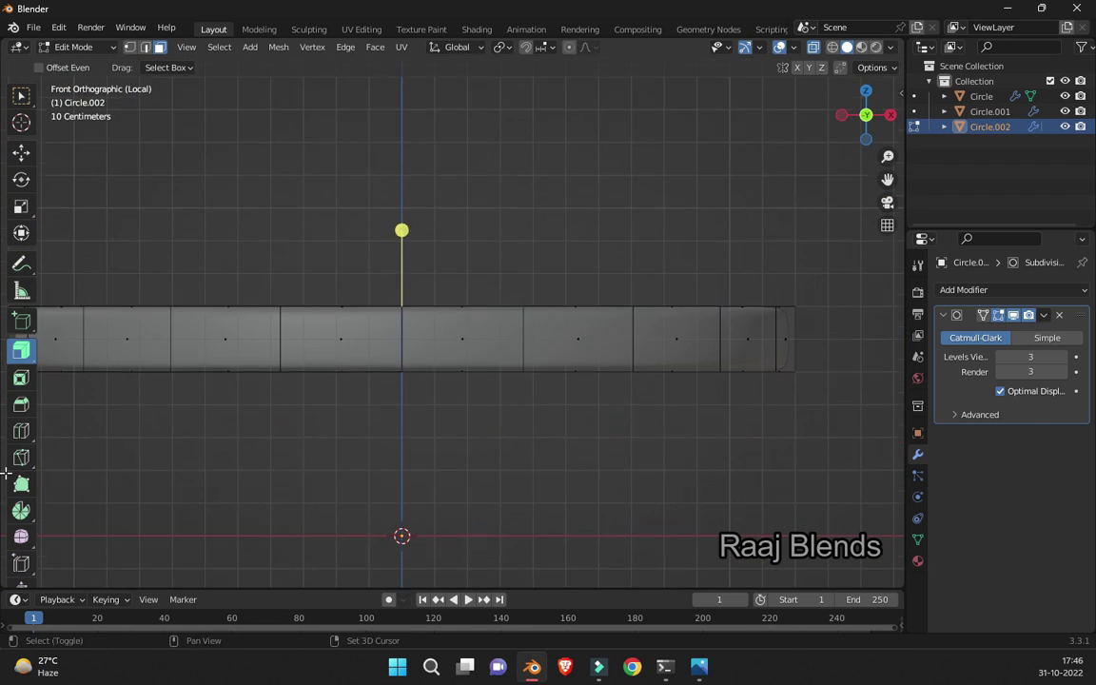
pyautogui.click(702, 399)
pyautogui.moveTo(702, 399); pyautogui.dragTo(4, 456, button='middle')
pyautogui.press('KP_7')
pyautogui.press('s')
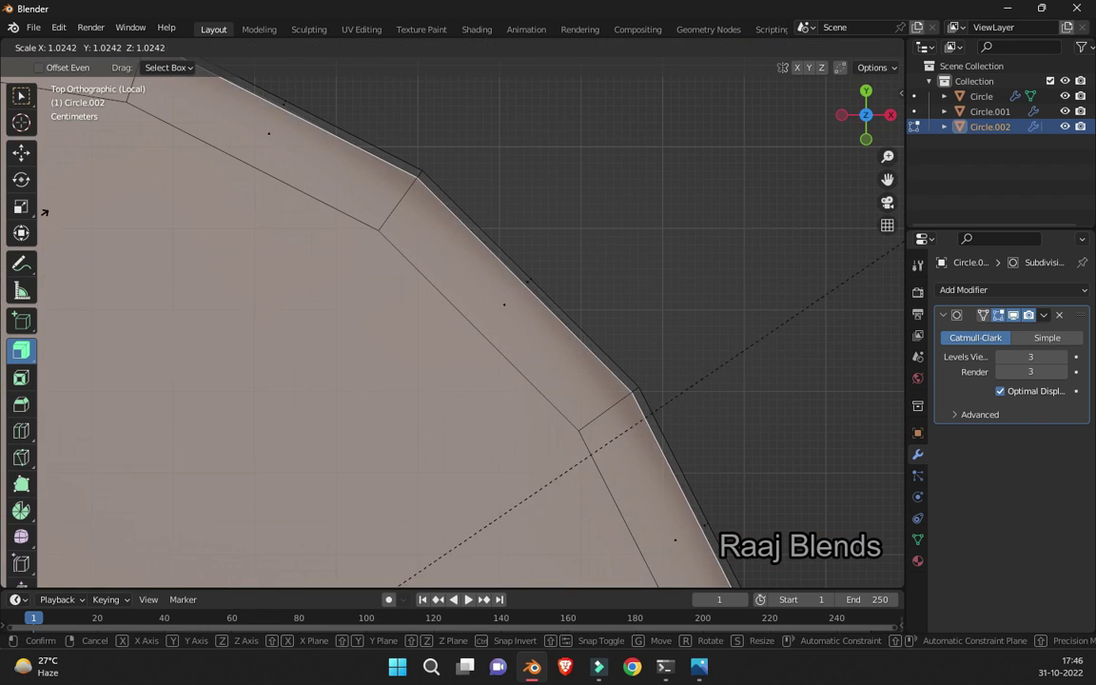
pyautogui.click(5, 456)
pyautogui.press('KP_1')
pyautogui.press('Tab')
# - Add another loop cut to the ring, slide it slightly higher and enlarge it
pyautogui.press('Tab')
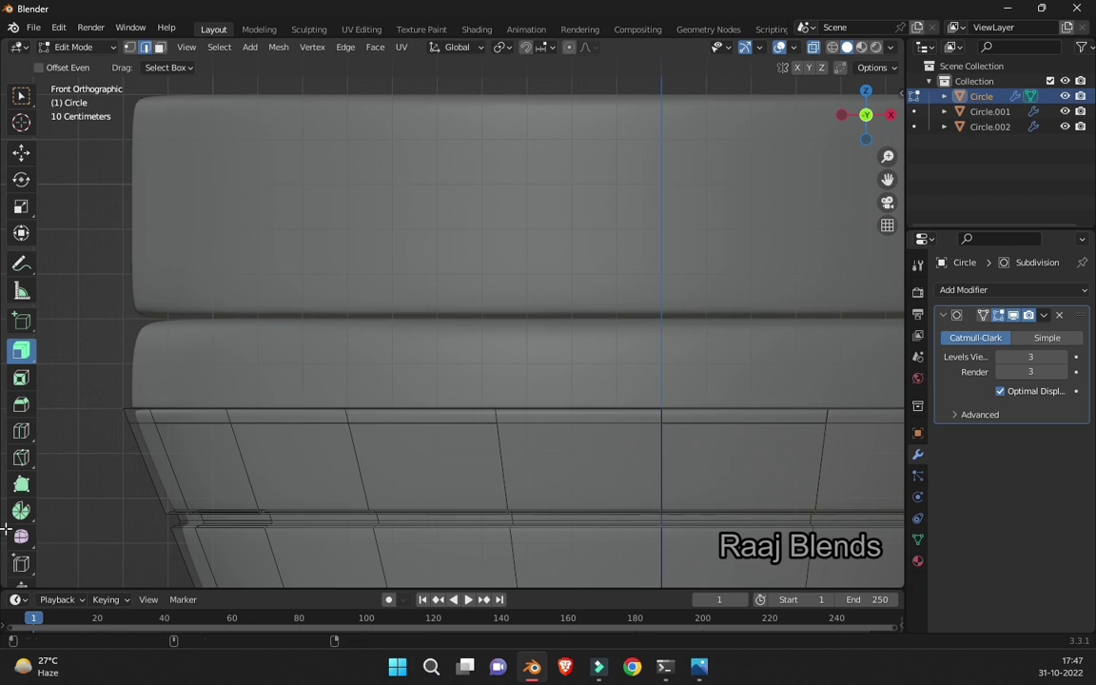
pyautogui.press('Escape')
pyautogui.press('Tab')
pyautogui.press('Tab')
pyautogui.hotkey('ctrl', 'r')
pyautogui.click(337, 360)
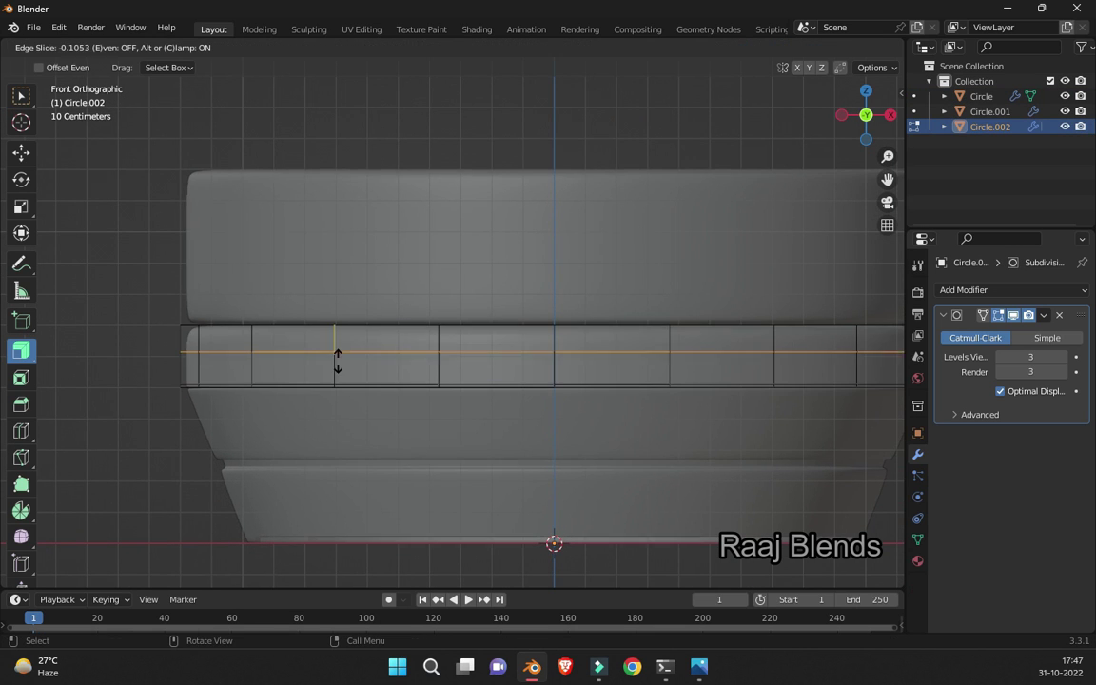
pyautogui.click(6, 452)
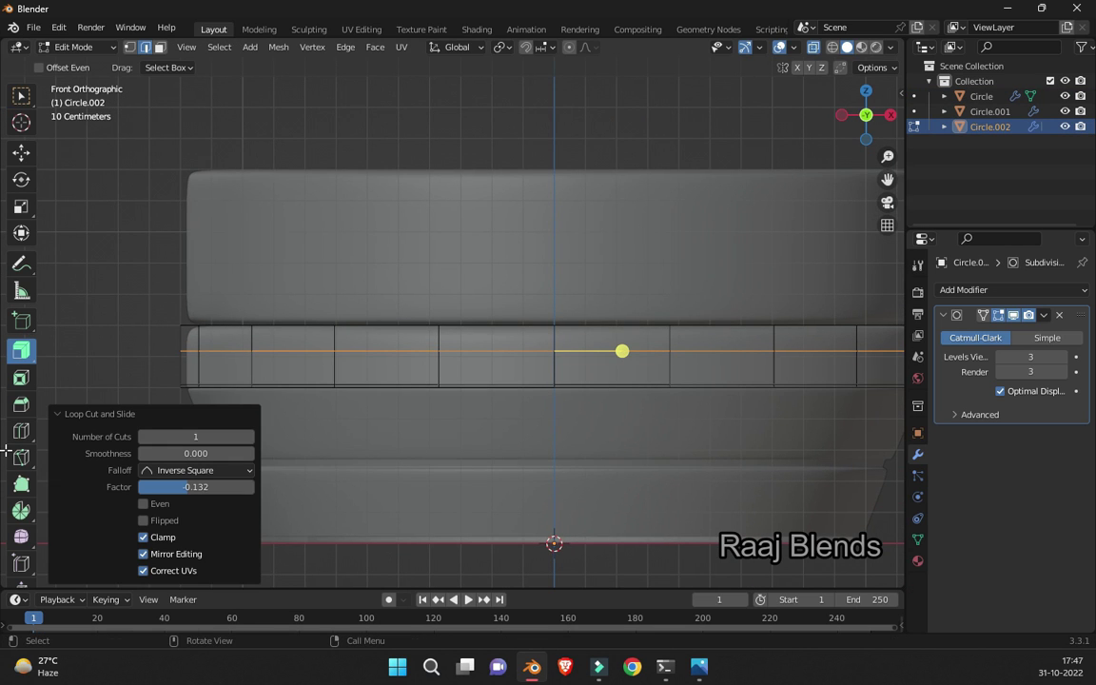
pyautogui.press('Tab')
pyautogui.press('Tab')
pyautogui.click(362, 357)
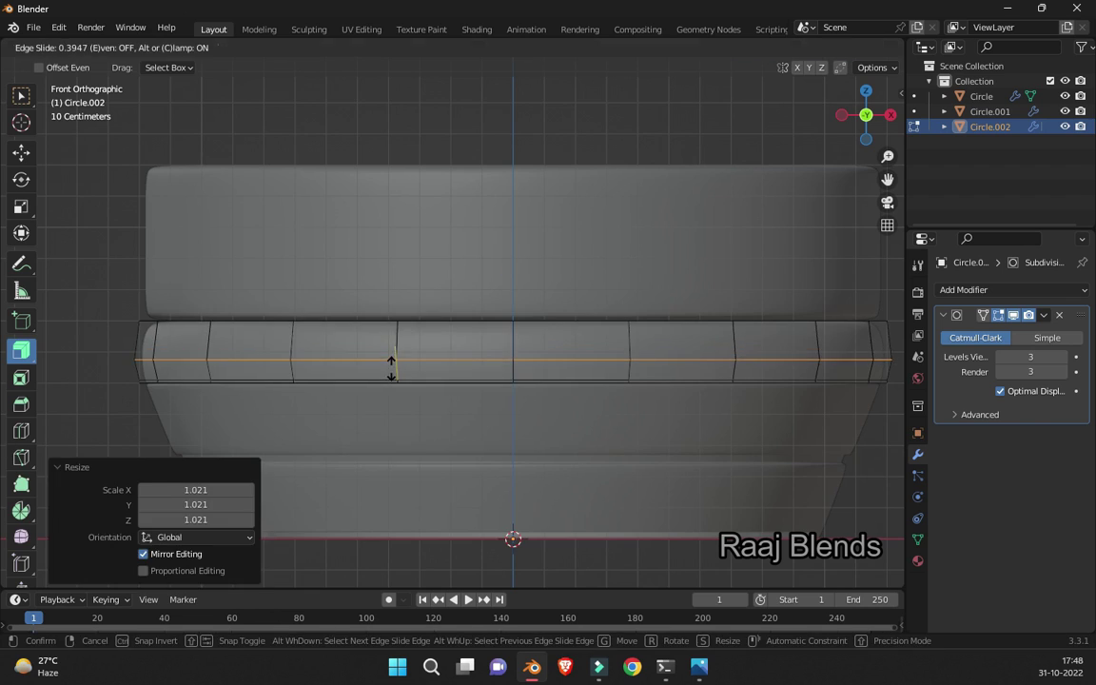
pyautogui.press('Tab')
pyautogui.press('Tab')
# - Delete Circle.001's top faces, bridge the two open edge loops and scale the bridge
pyautogui.moveTo(6, 319); pyautogui.dragTo(7, 287, button='middle')
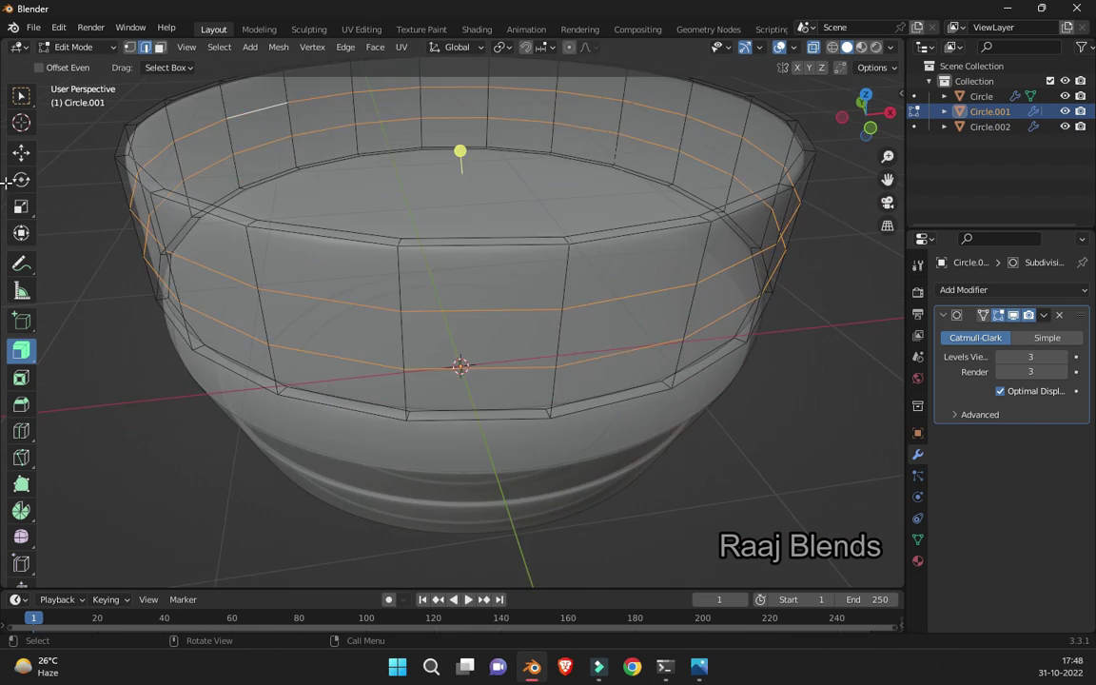
pyautogui.press('ctrl+KP_Add')
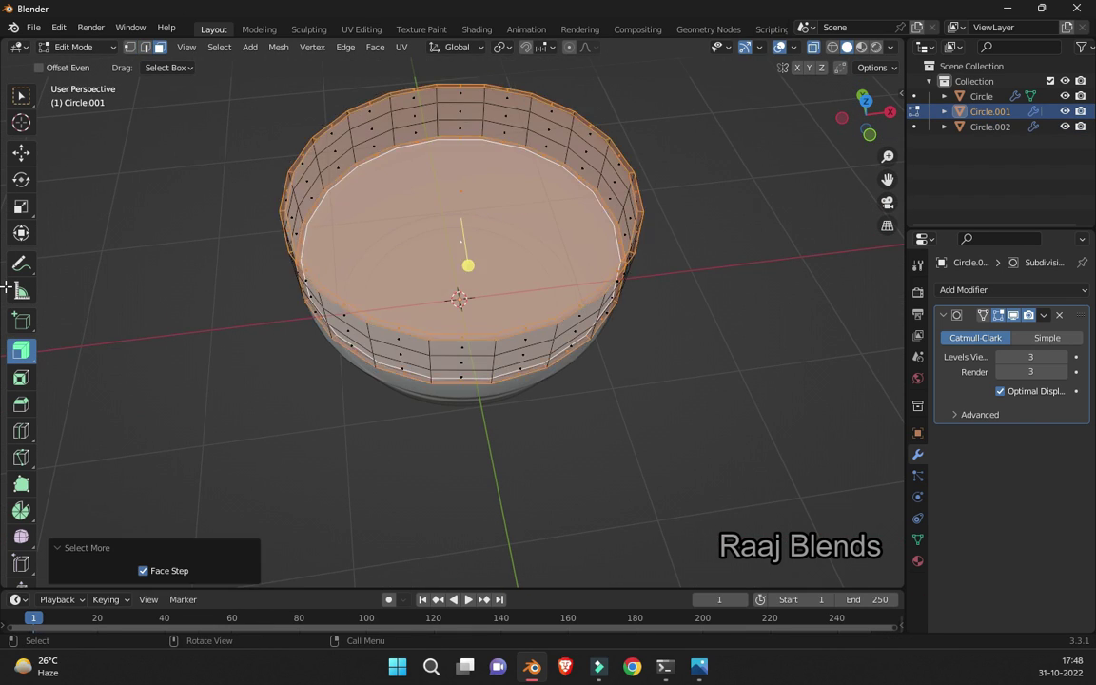
pyautogui.press('KP_1')
pyautogui.moveTo(6, 336); pyautogui.dragTo(7, 315, button='middle')
pyautogui.press('x')
pyautogui.press('f')
pyautogui.press('2')
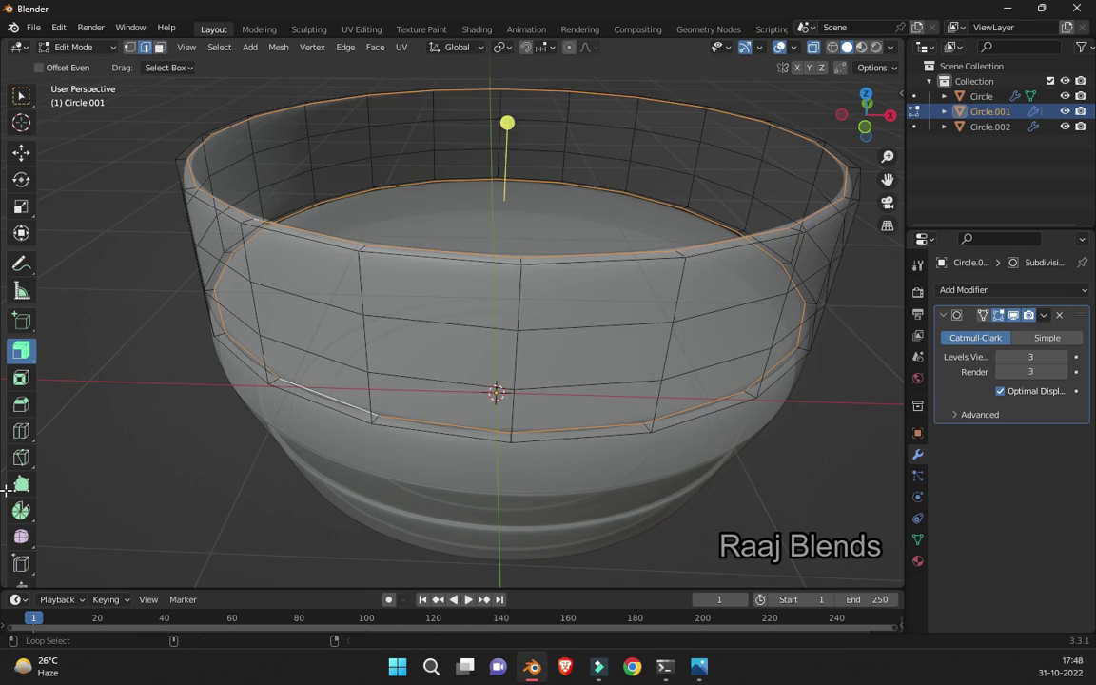
pyautogui.hotkey('ctrl', 'e')
pyautogui.press('s')
pyautogui.hotkey('shift', 'z')
pyautogui.press('Tab')
# - Slide an edge loop, raise the top loop along Z, and bevel the ring's top edge
pyautogui.press('KP_7')
pyautogui.press('Tab')
pyautogui.press('g')
pyautogui.press('g')
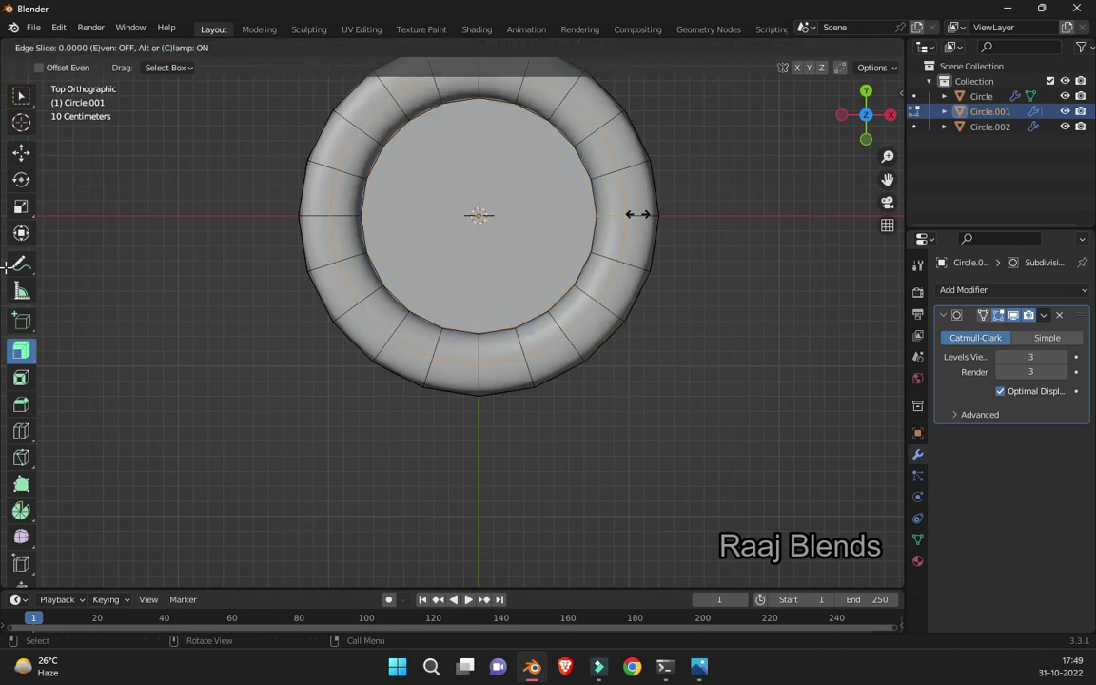
pyautogui.click(6, 267)
pyautogui.press('g')
pyautogui.press('z')
pyautogui.moveTo(7, 266); pyautogui.dragTo(381, 285, button='middle')
pyautogui.click(6, 260)
pyautogui.hotkey('ctrl', 'b')
pyautogui.click(5, 259)
pyautogui.press('Tab')
pyautogui.press('Tab')
# - Cut a new edge loop around the ring and select the rim face loop
pyautogui.hotkey('ctrl', 'r')
pyautogui.click(570, 285)
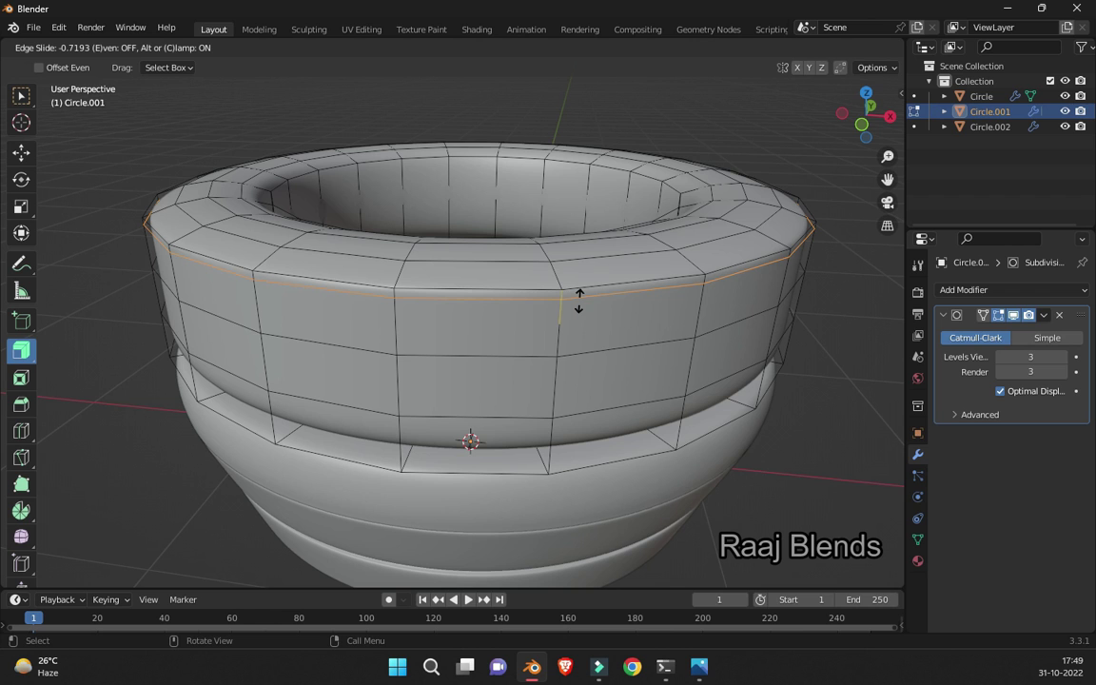
pyautogui.click(579, 297)
pyautogui.scroll(5, 380, 286)
pyautogui.moveTo(381, 286); pyautogui.dragTo(86, 482, button='middle')
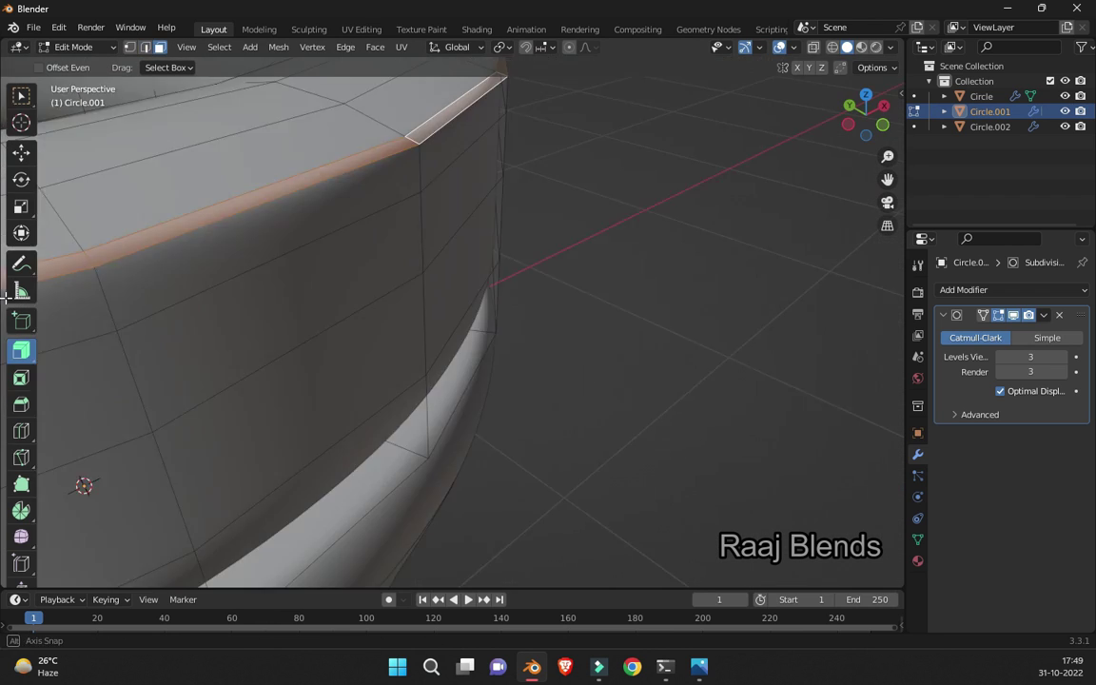
pyautogui.keyDown('alt'); pyautogui.click(285, 333); pyautogui.keyUp('alt')
pyautogui.press('e')
pyautogui.press('Escape')
pyautogui.moveTo(4, 361); pyautogui.dragTo(285, 285, button='middle')
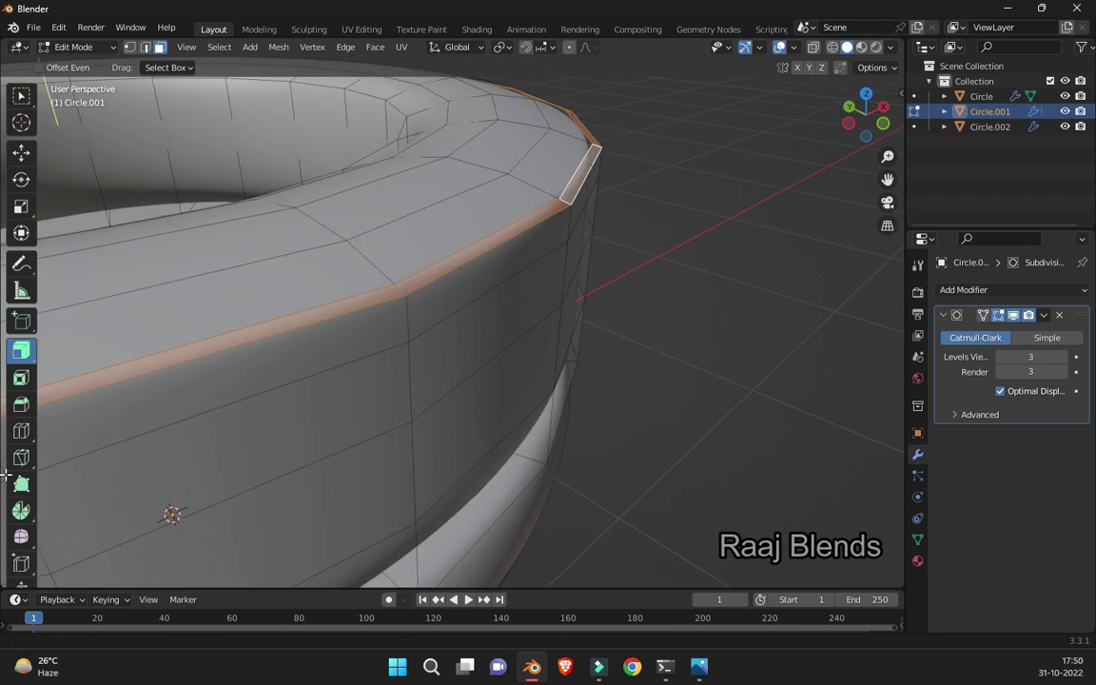
pyautogui.scroll(-5, 441, 226)
# - Puff the rim face loop outward and widen the cushion's middle loop to 1.0263
pyautogui.hotkey('alt', 's')
pyautogui.click(647, 344)
pyautogui.press('s')
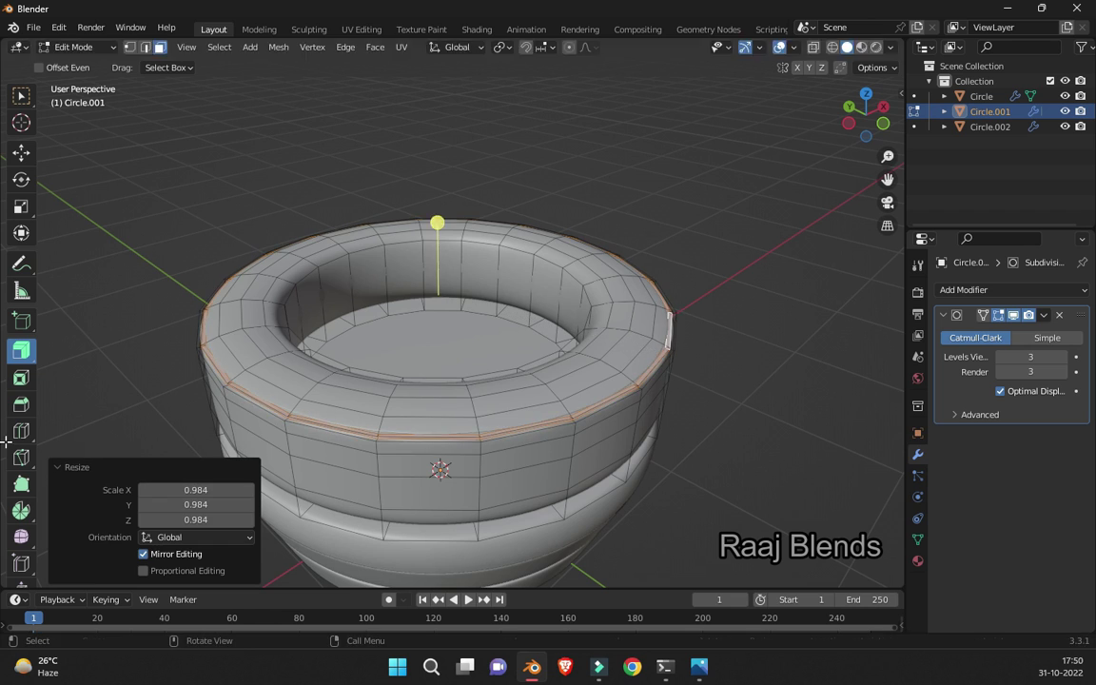
pyautogui.press('Tab')
pyautogui.keyDown('ctrl'); pyautogui.moveTo(4, 495); pyautogui.dragTo(4, 384, button='middle'); pyautogui.keyUp('ctrl')
pyautogui.press('Tab')
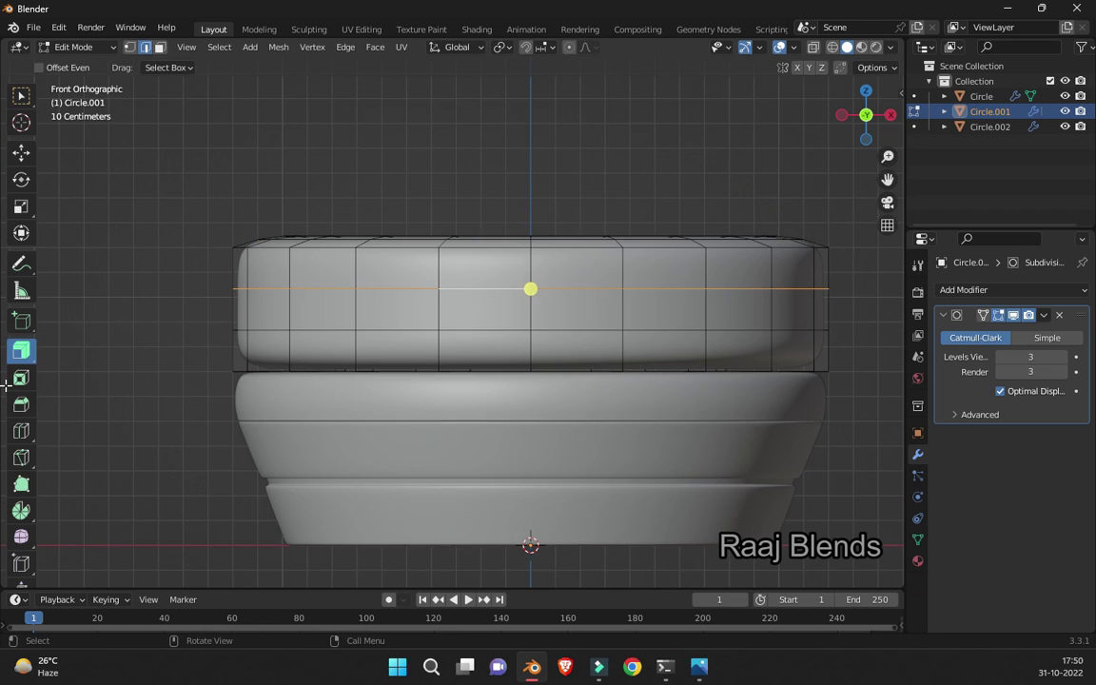
pyautogui.press('s')
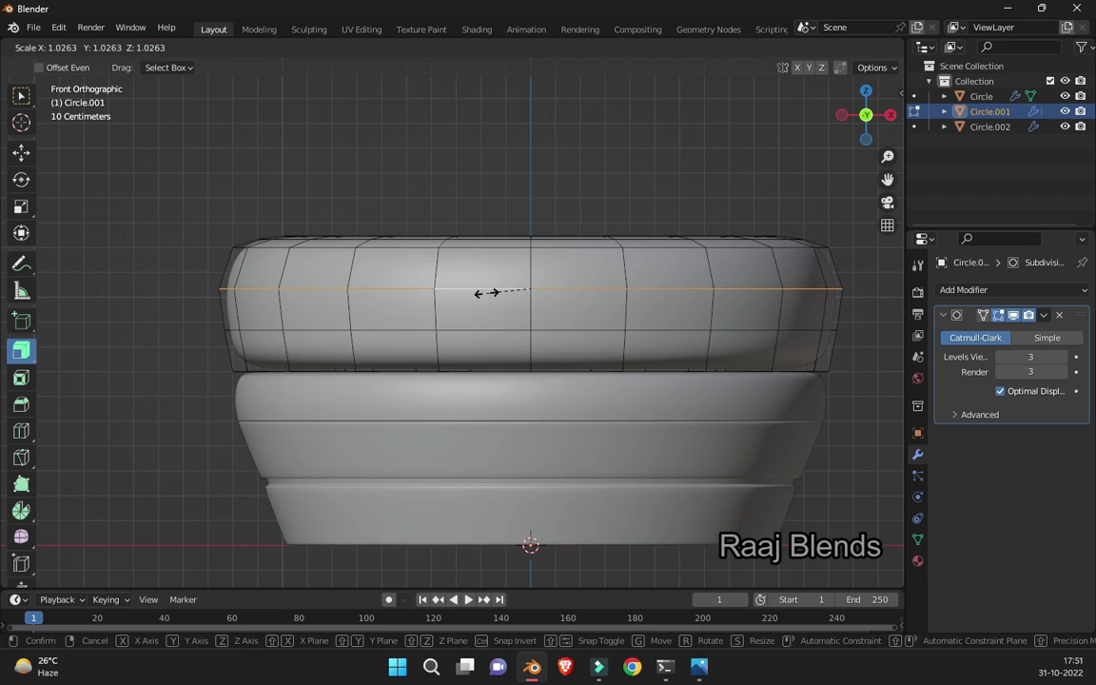
pyautogui.click(487, 292)
# - Add and slide one more loop cut on the cushion, then check it from the front
pyautogui.hotkey('ctrl', 'r')
pyautogui.click(528, 362)
pyautogui.press('Tab')
pyautogui.moveTo(528, 442)
pyautogui.mouseDown(button='middle')
pyautogui.moveTo(0, 482)
pyautogui.moveTo(1, 366)
pyautogui.mouseUp(button='middle')
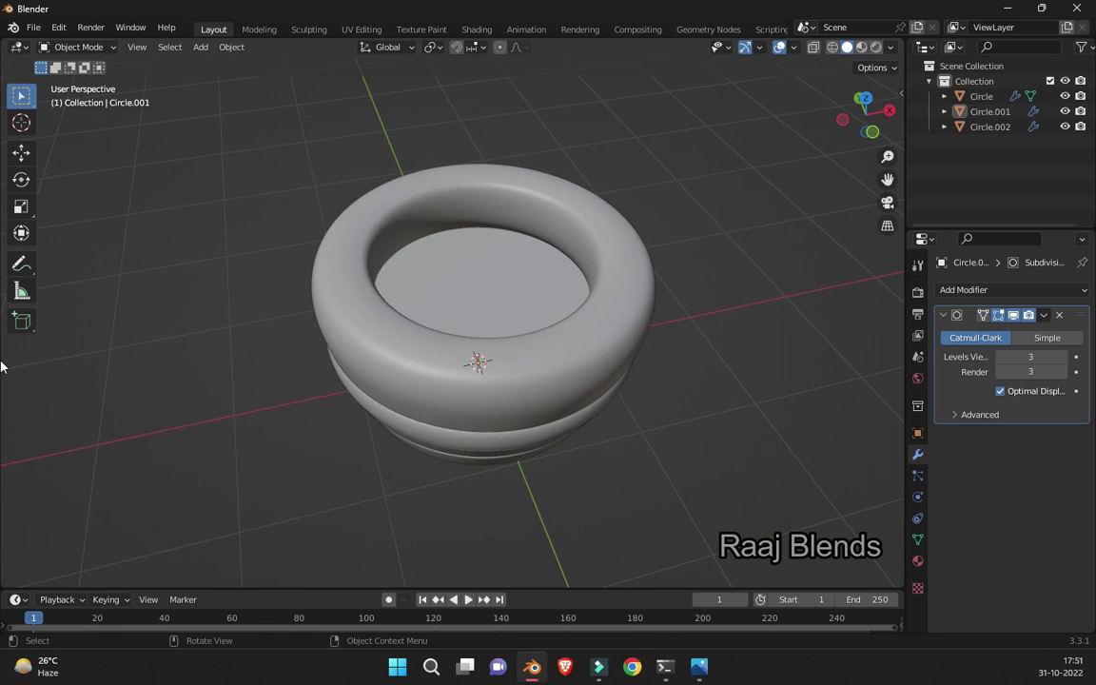
pyautogui.click(538, 197)
pyautogui.press('Tab')
pyautogui.press('Tab')
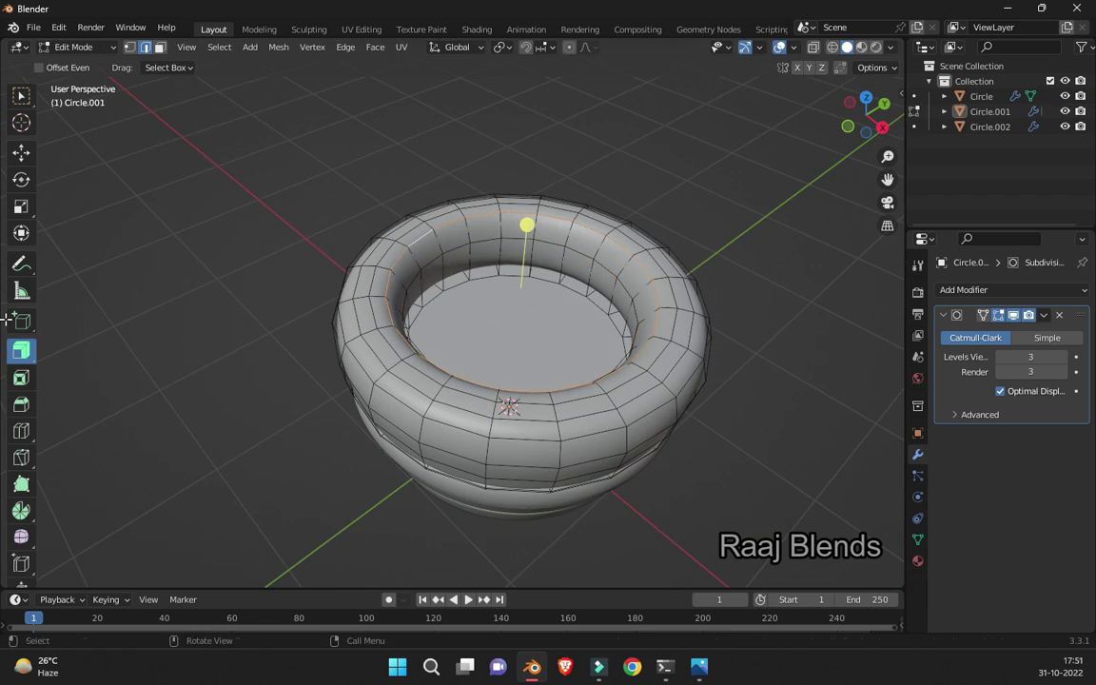
pyautogui.press('Tab')
pyautogui.press('Tab')
pyautogui.press('s')
pyautogui.press('Escape')
pyautogui.press('Tab')
pyautogui.press('Tab')
pyautogui.scroll(3, 550, 176)
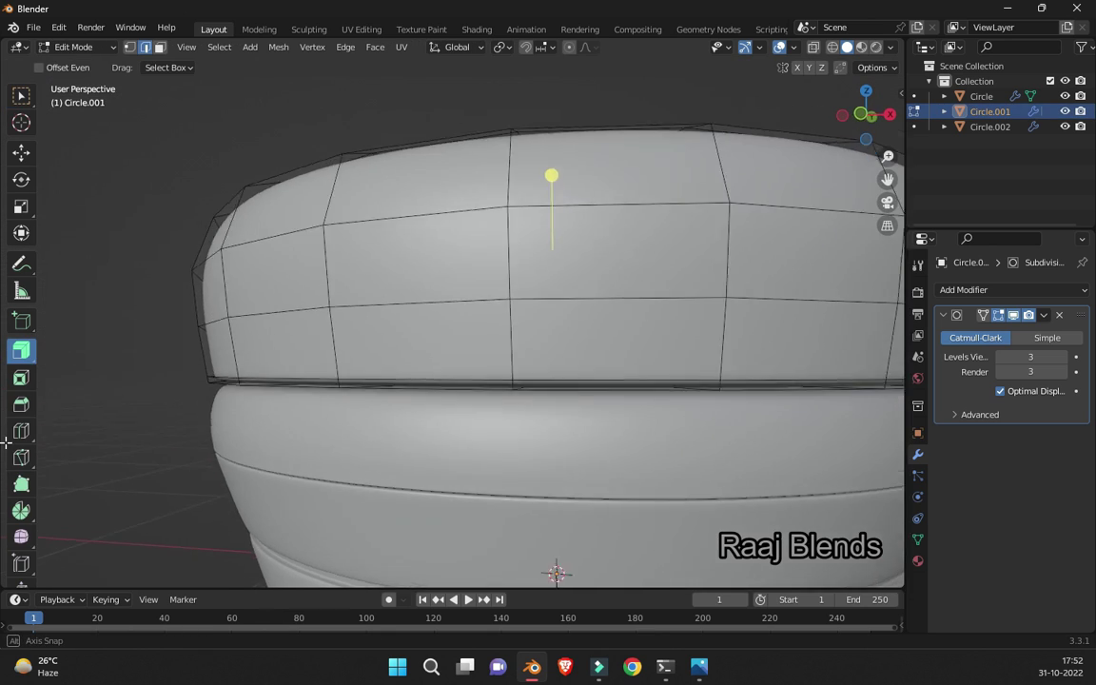
pyautogui.press('KP_1')
pyautogui.scroll(1, 369, 462)
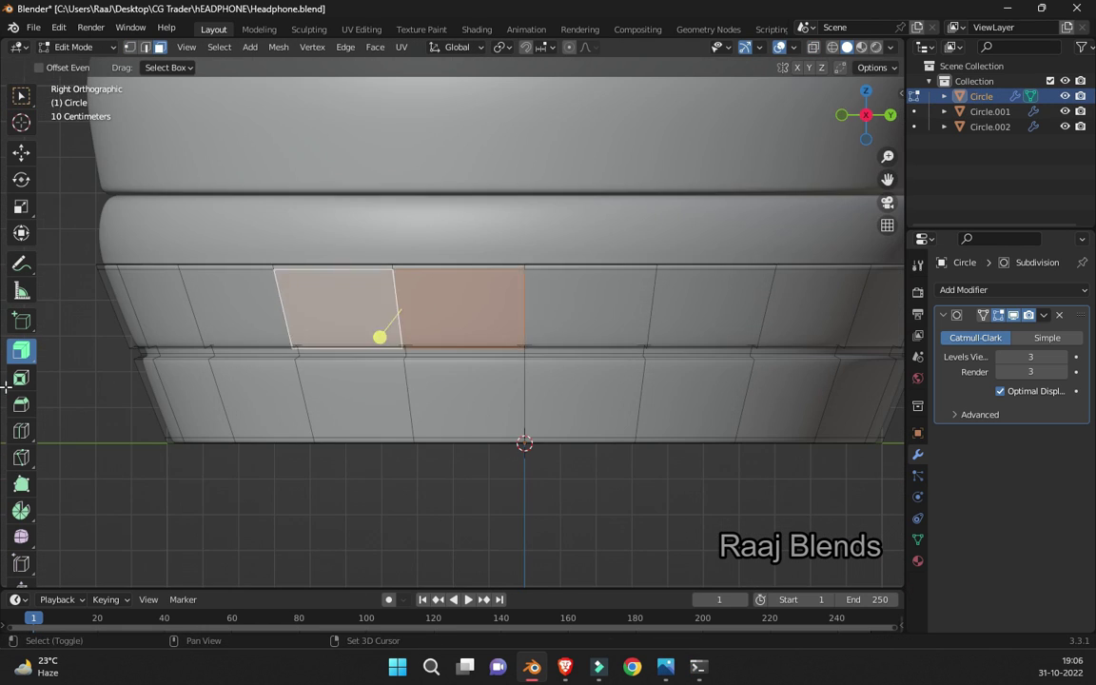
# - Inset a side face of the lower cup twice to form the recessed slot
pyautogui.press('KP_1')
pyautogui.press('i')
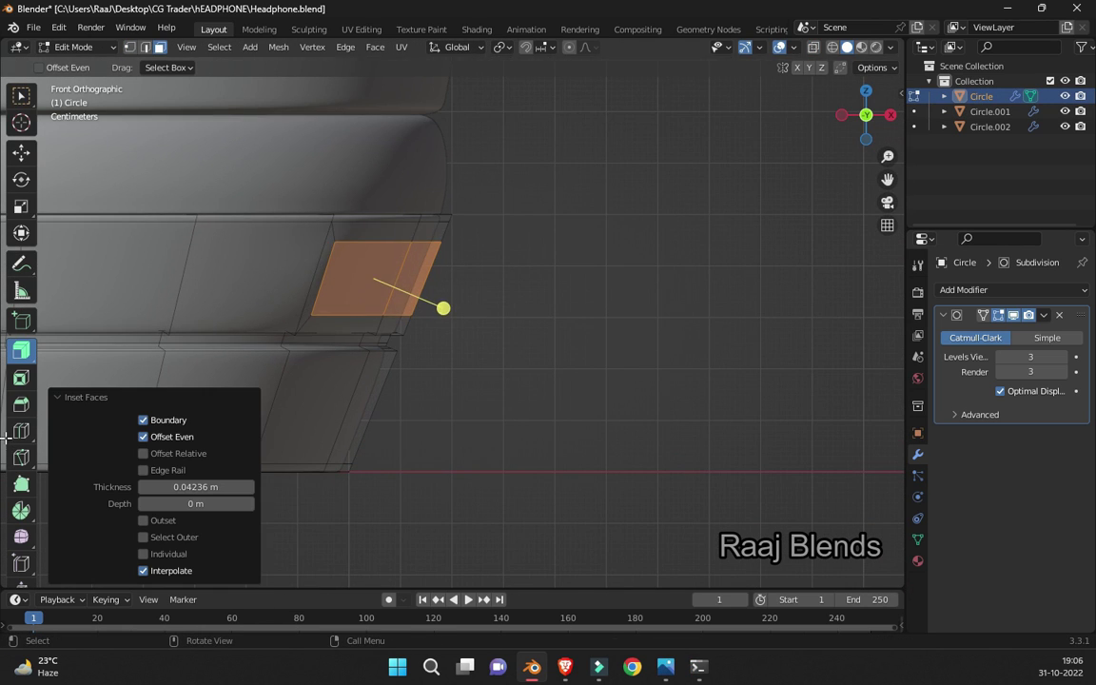
pyautogui.press('Escape')
pyautogui.moveTo(680, 306)
pyautogui.mouseDown(button='middle')
pyautogui.moveTo(451, 472)
pyautogui.moveTo(36, 421)
pyautogui.moveTo(6, 453)
pyautogui.mouseUp(button='middle')
pyautogui.press('KP_1')
pyautogui.press('Return')
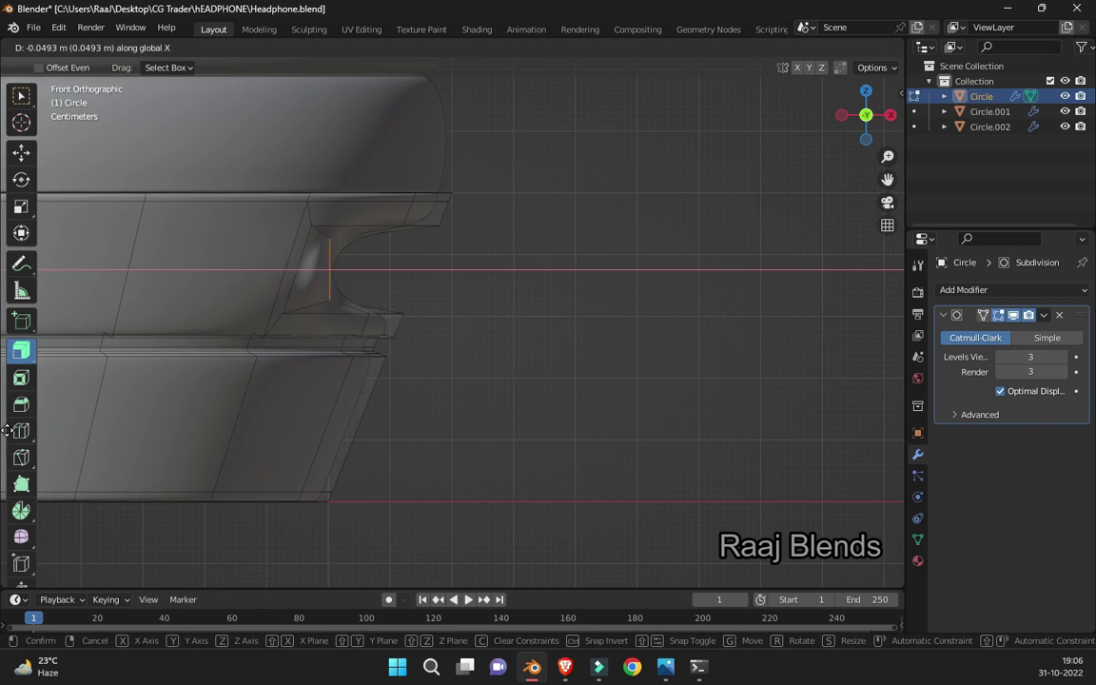
pyautogui.moveTo(5, 458); pyautogui.dragTo(6, 497, button='middle')
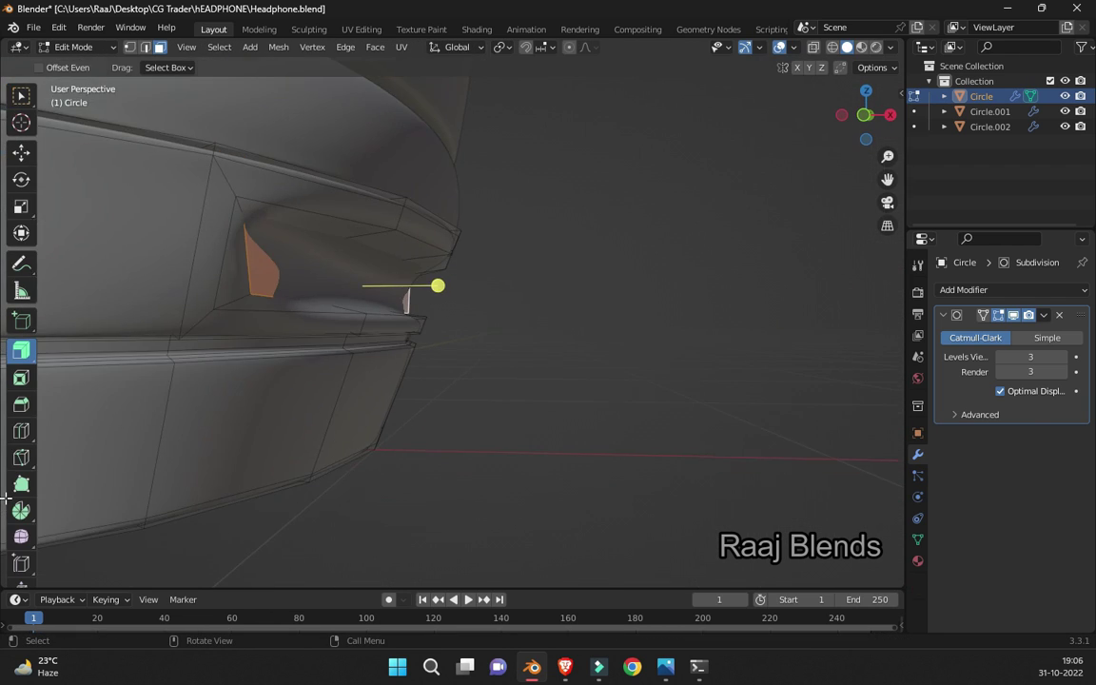
# - Box-select the vertices at the bottom of the cup from a side-on view
pyautogui.press('KP_3')
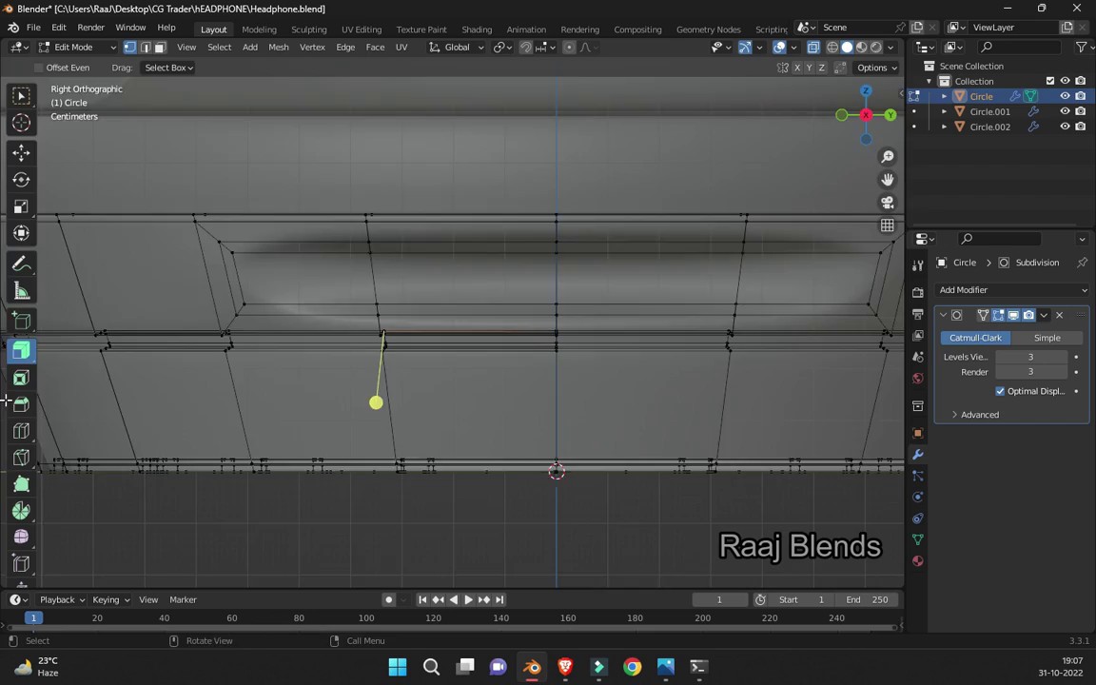
pyautogui.moveTo(2, 62); pyautogui.dragTo(1, 63, button='middle')
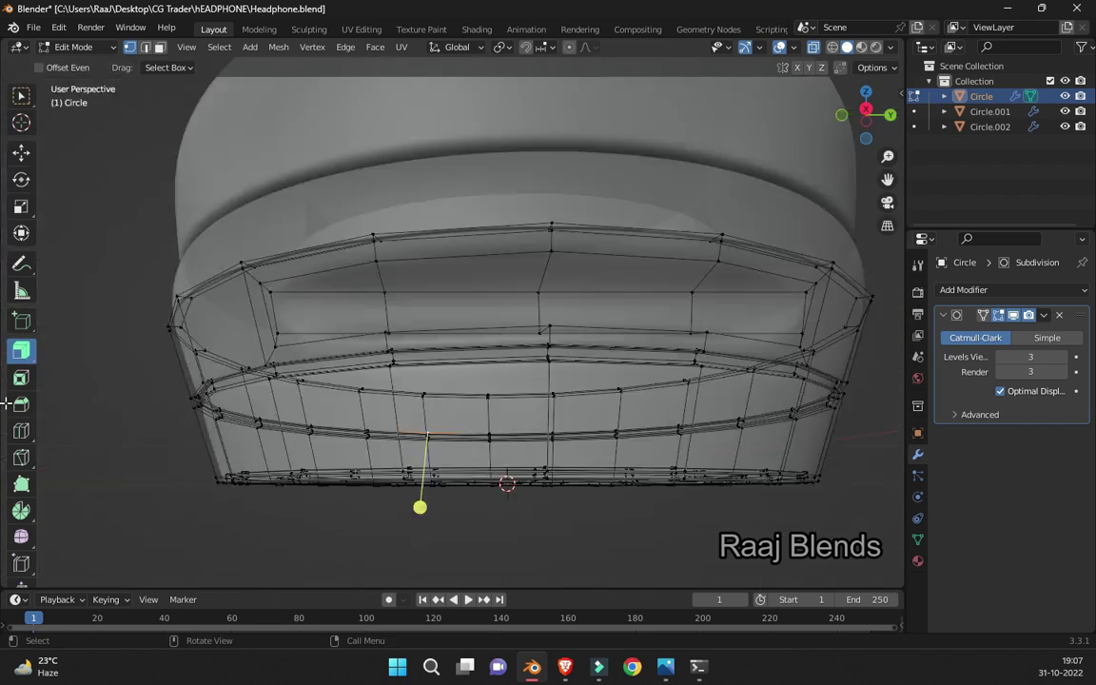
pyautogui.press('KP_1')
pyautogui.press('b')
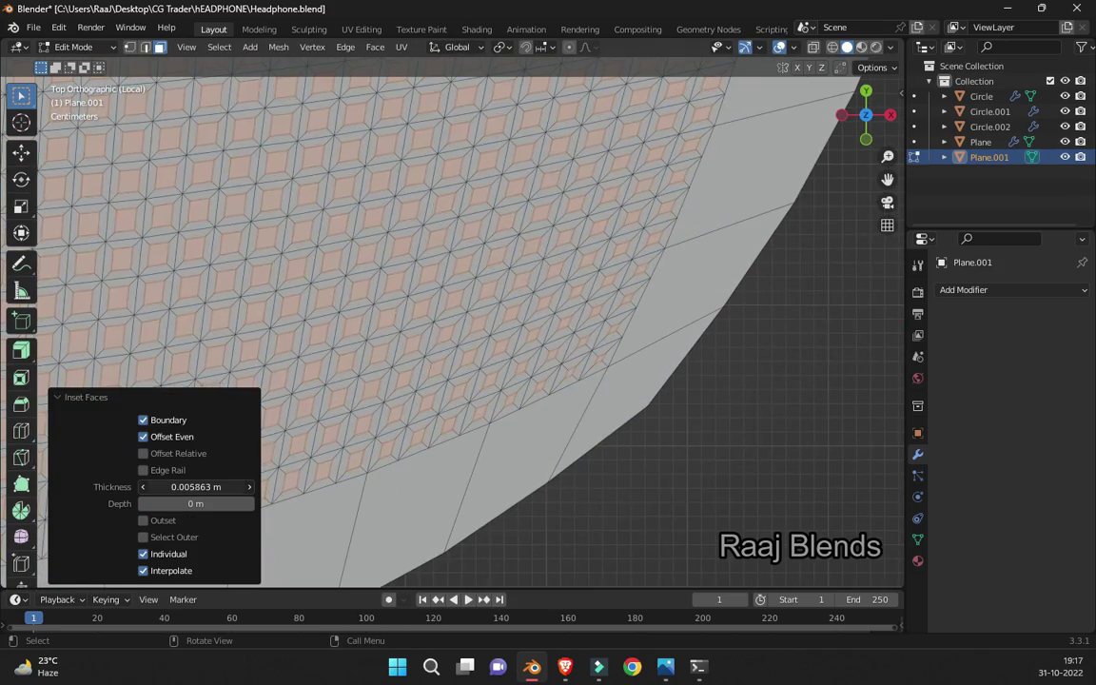
# - Frame the whole perforated grille disc in the front view
pyautogui.press('Home')
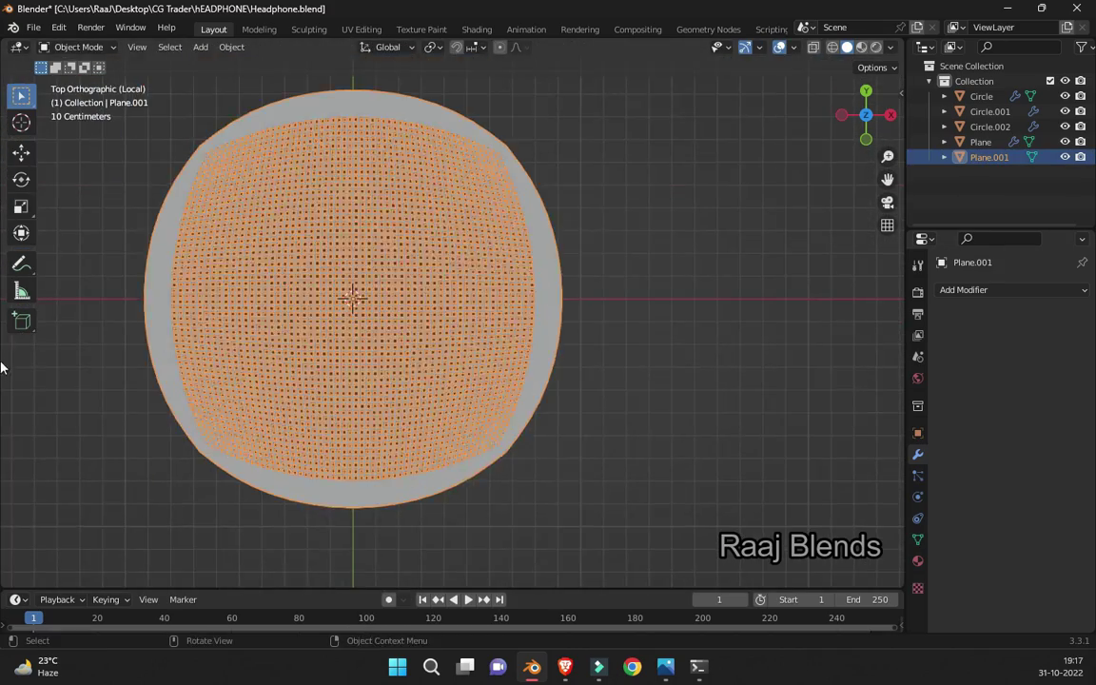
pyautogui.press('KP_1')
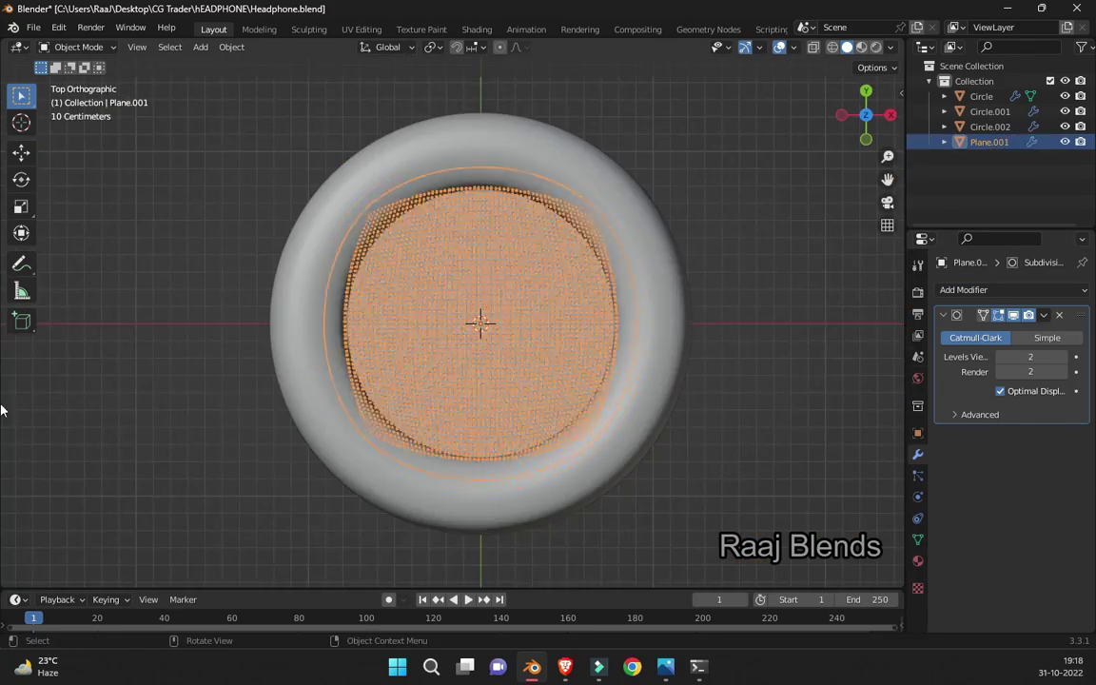
# - Select all the ear-cup parts from a low side view and exit Edit Mode
pyautogui.scroll(-5, 2, 493)
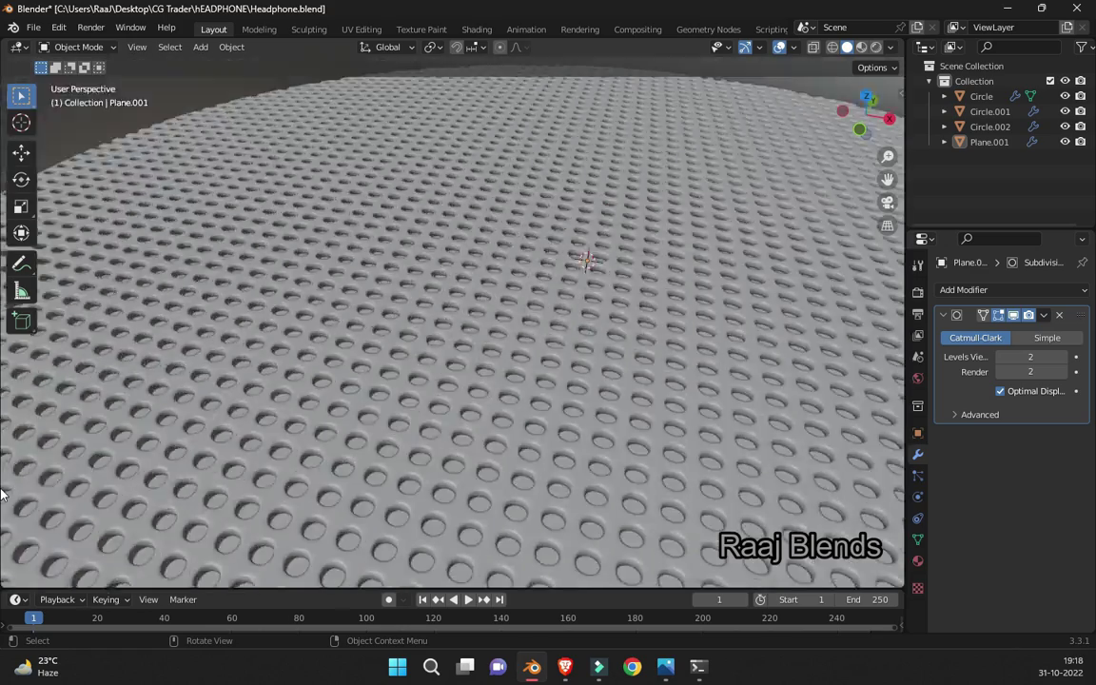
pyautogui.scroll(-5, 2, 495)
pyautogui.scroll(-4, 2, 514)
pyautogui.moveTo(2, 558); pyautogui.dragTo(2, 518, button='middle')
pyautogui.press('a')
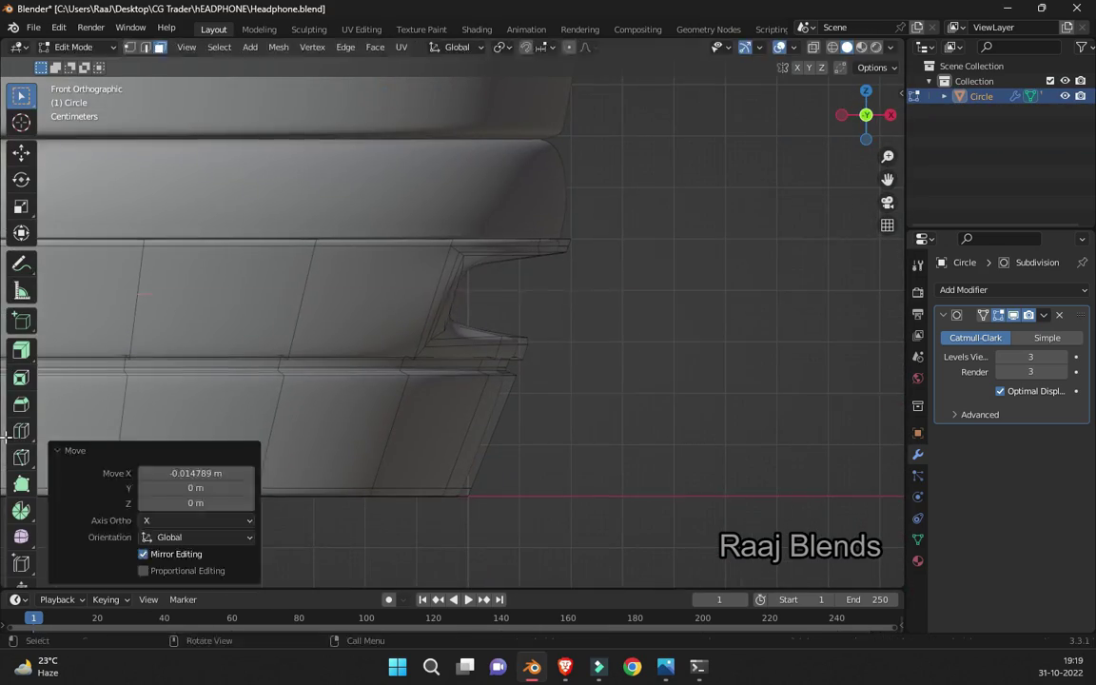
pyautogui.moveTo(2, 436)
pyautogui.mouseDown(button='middle')
pyautogui.moveTo(3, 513)
pyautogui.moveTo(2, 482)
pyautogui.mouseUp(button='middle')
pyautogui.press('Tab')
pyautogui.press('Tab')
pyautogui.press('Tab')
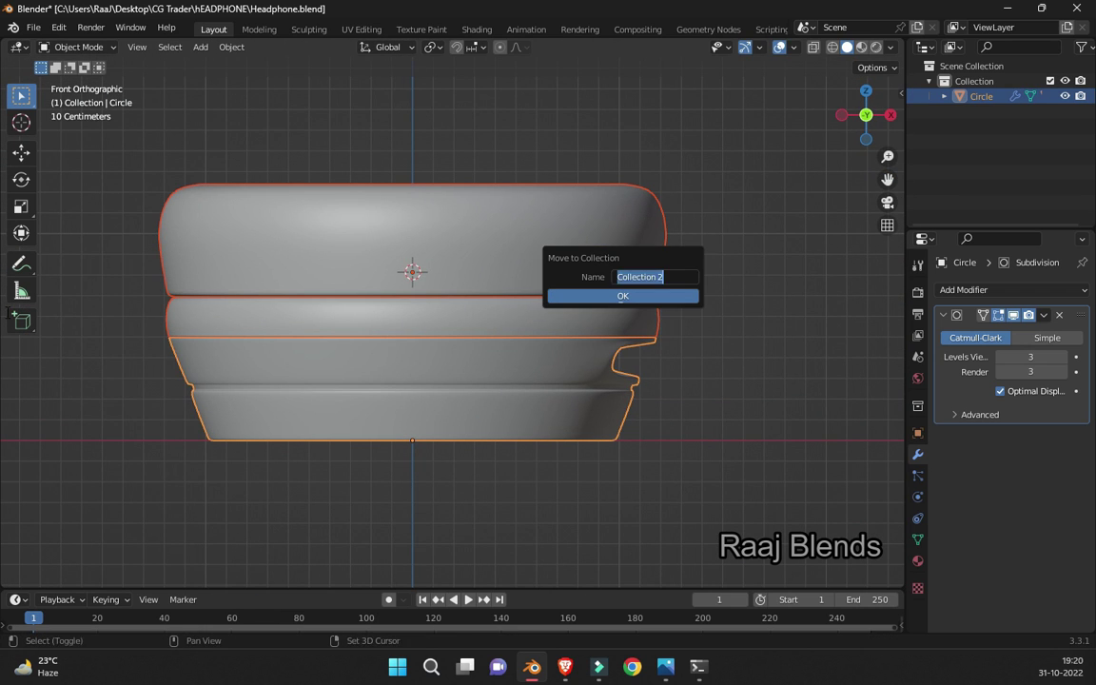
pyautogui.write('Ear 01')
# - Move the cup into the Ear 01 collection and rotate it 90 degrees upright
pyautogui.press('Return')
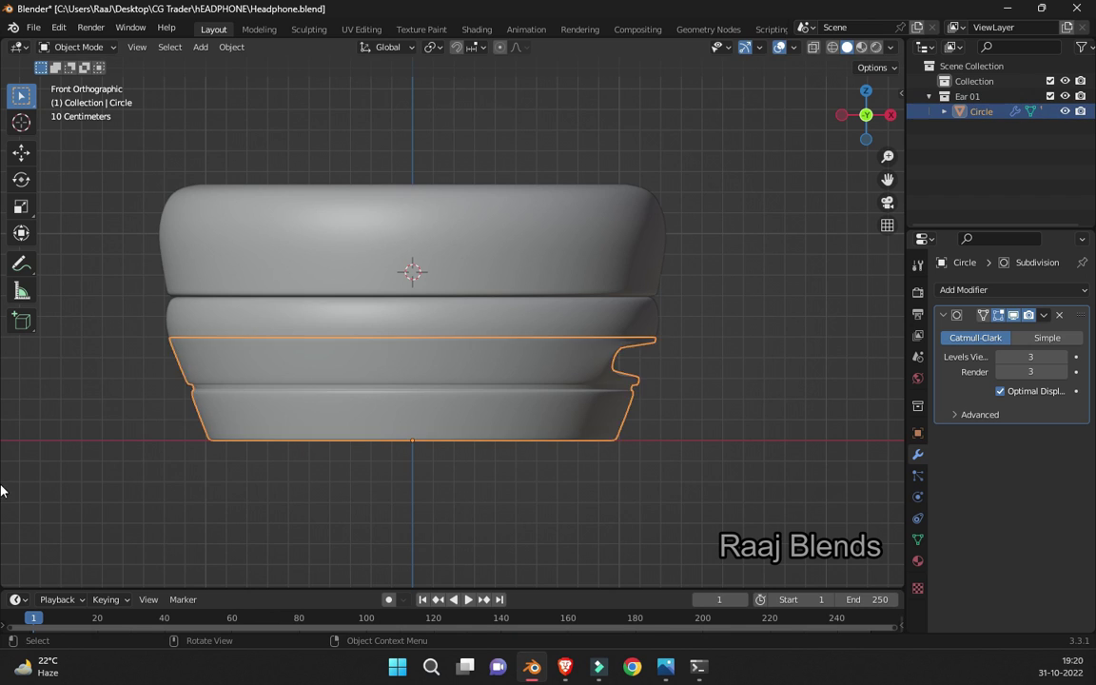
pyautogui.write('r90')
pyautogui.press('Return')
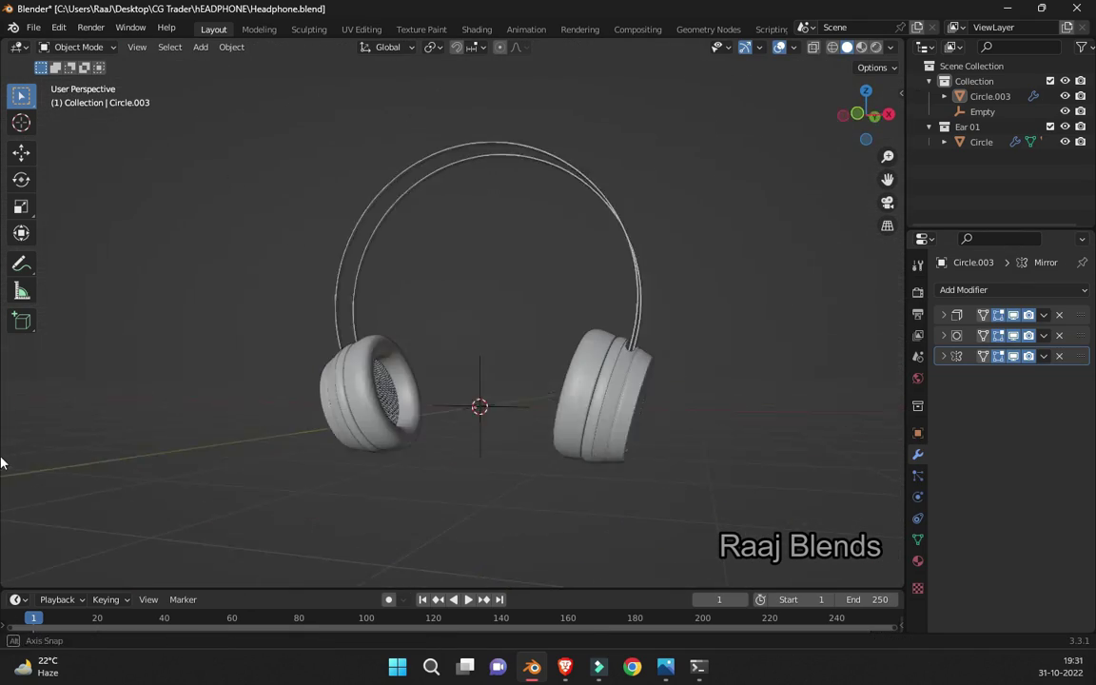
# - Duplicate the headband and shrink the copy to sit inside the original
pyautogui.hotkey('shift', 'd')
pyautogui.press('Escape')
pyautogui.press('s')
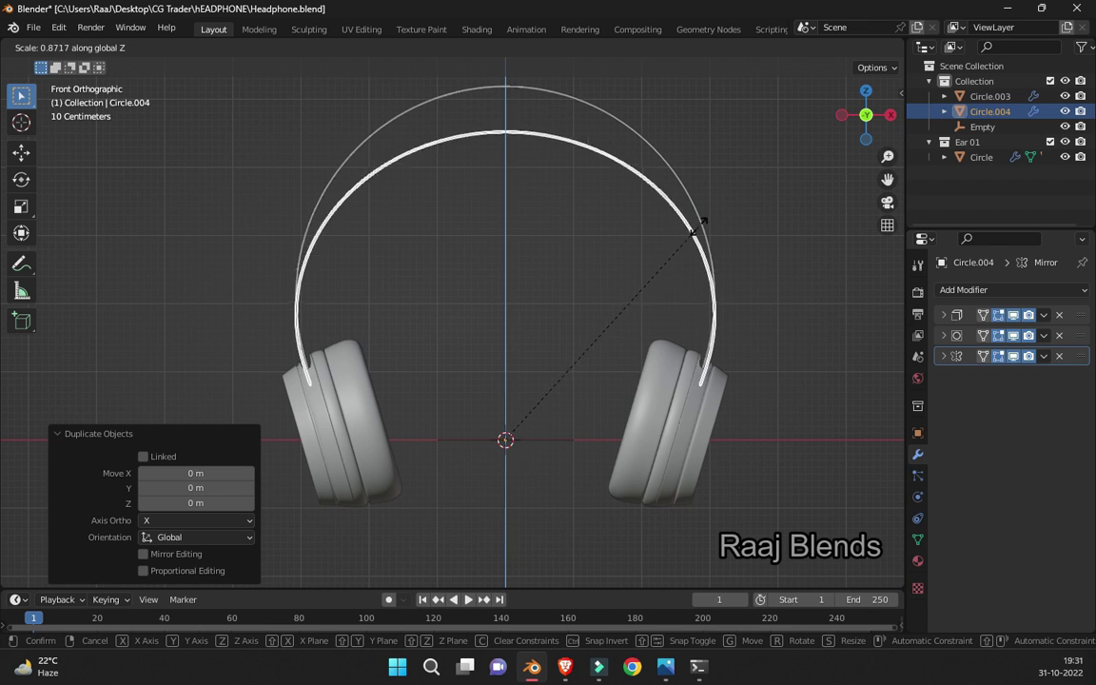
pyautogui.hotkey('ctrl', 'z')
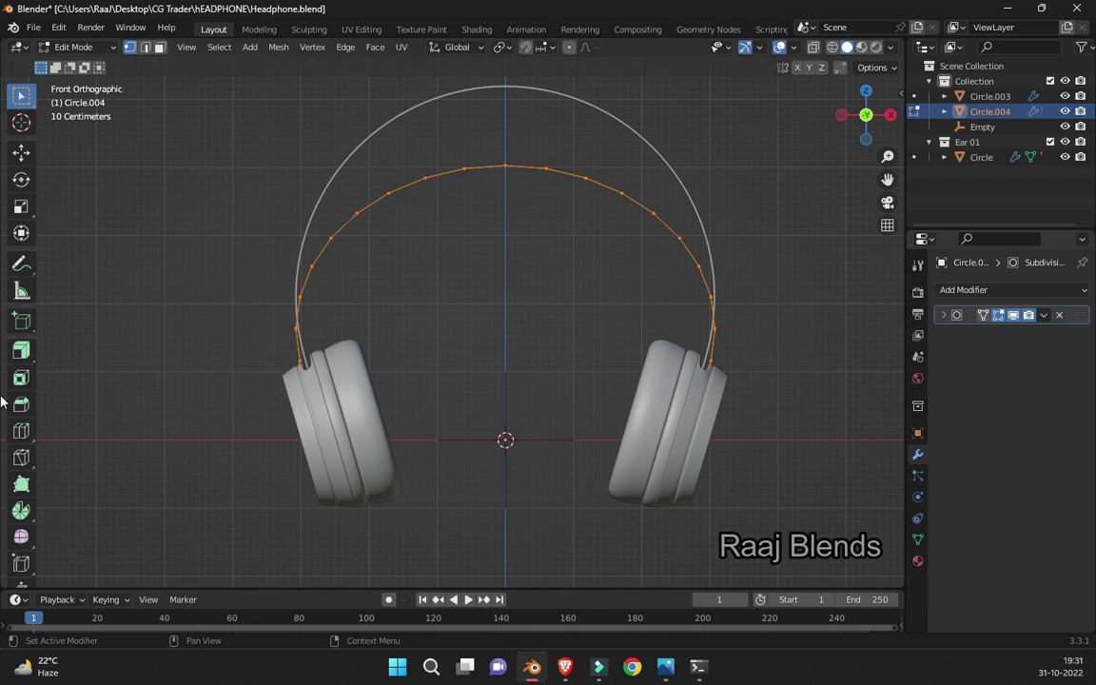
# - From the top view, extrude the headband edges into a strip and scale and move it along Y
pyautogui.press('KP_7')
pyautogui.press('e')
pyautogui.press('y')
pyautogui.press('Return')
pyautogui.press('s')
pyautogui.press('y')
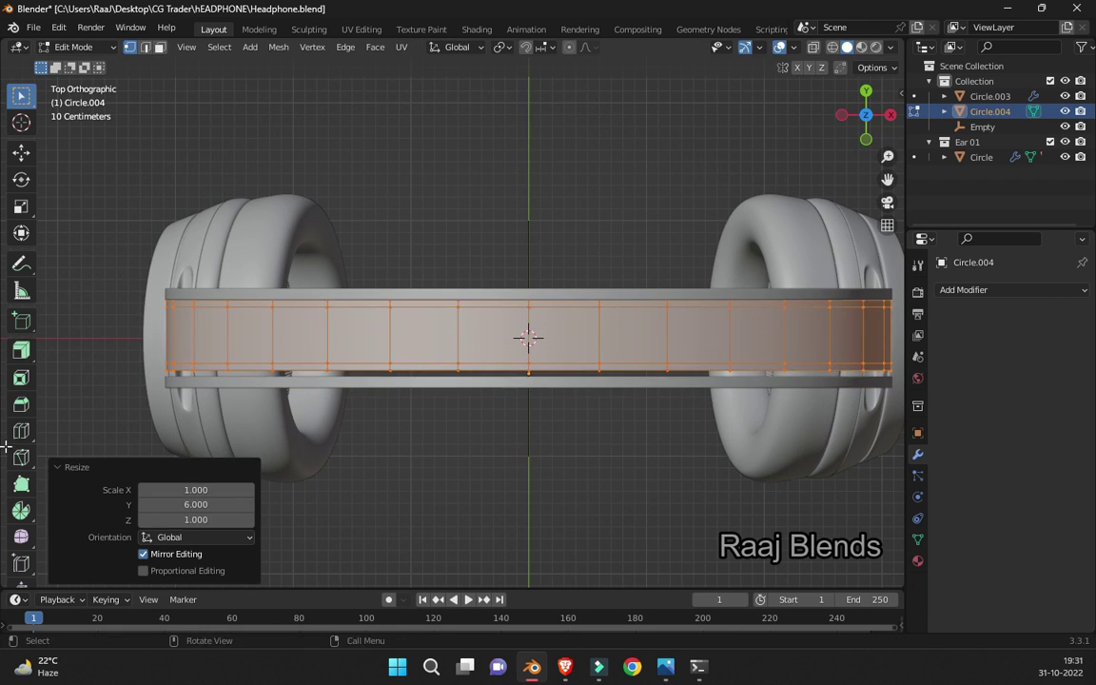
pyautogui.press('g')
pyautogui.press('y')
# - In front view, select the headband arc's side vertices and narrow the band
pyautogui.moveTo(6, 428); pyautogui.dragTo(6, 399, button='middle')
pyautogui.press('KP_1')
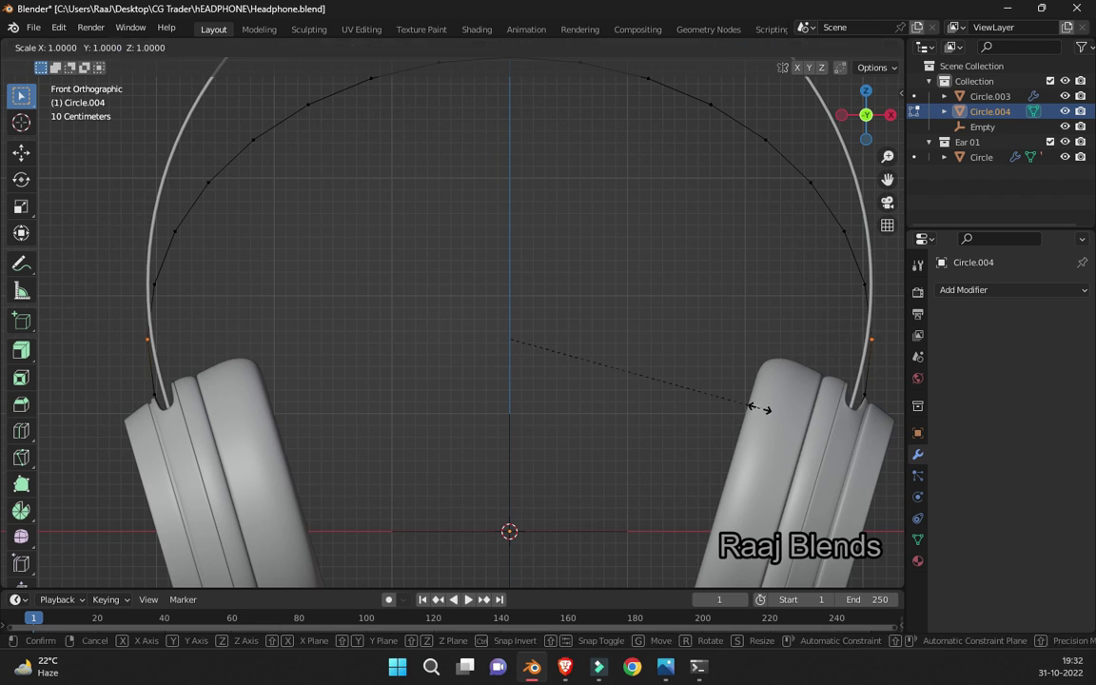
pyautogui.press('x')
pyautogui.click(758, 407)
pyautogui.moveTo(856, 313); pyautogui.dragTo(6, 347)
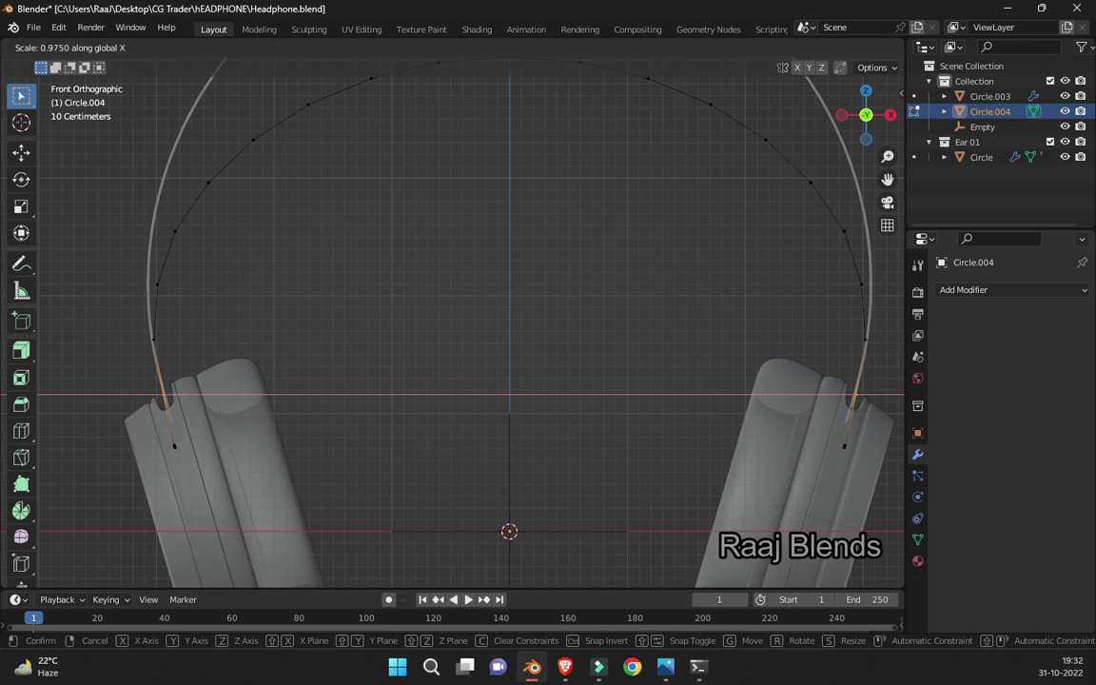
pyautogui.click(819, 453)
# - Scale the arc's side vertices along X to fit over the ear cups, then select the upper arc vertices
pyautogui.scroll(-1, 819, 452)
pyautogui.moveTo(854, 334)
pyautogui.mouseDown()
pyautogui.moveTo(176, 410)
pyautogui.moveTo(176, 285)
pyautogui.mouseUp()
pyautogui.press('s')
pyautogui.press('x')
pyautogui.click(843, 350)
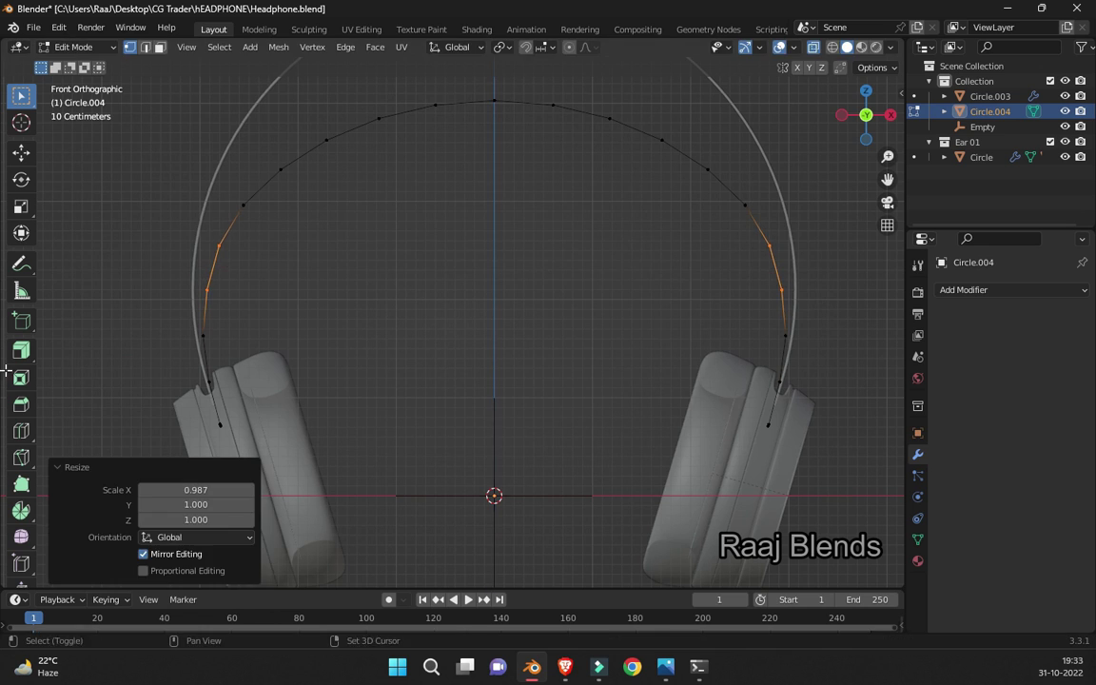
pyautogui.moveTo(818, 157); pyautogui.dragTo(6, 224)
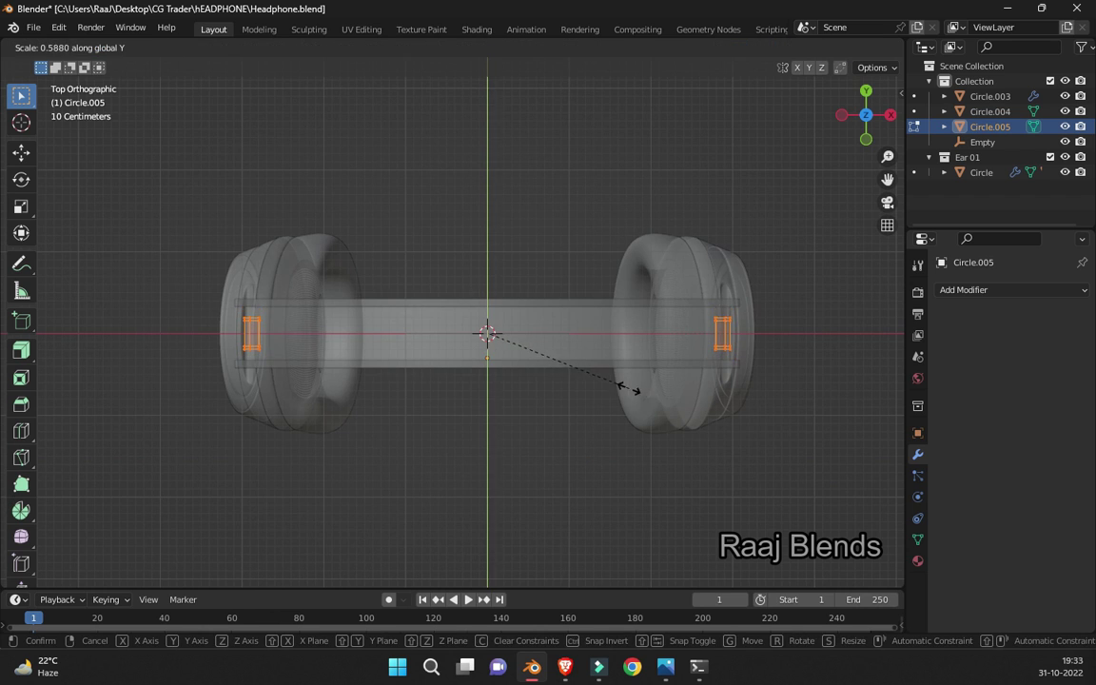
# - Add a Solidify modifier to the Circle.005 slider strips for about 0.11 m thickness
pyautogui.click(637, 390)
pyautogui.press('KP_1')
pyautogui.click(1011, 289)
pyautogui.click(770, 539)
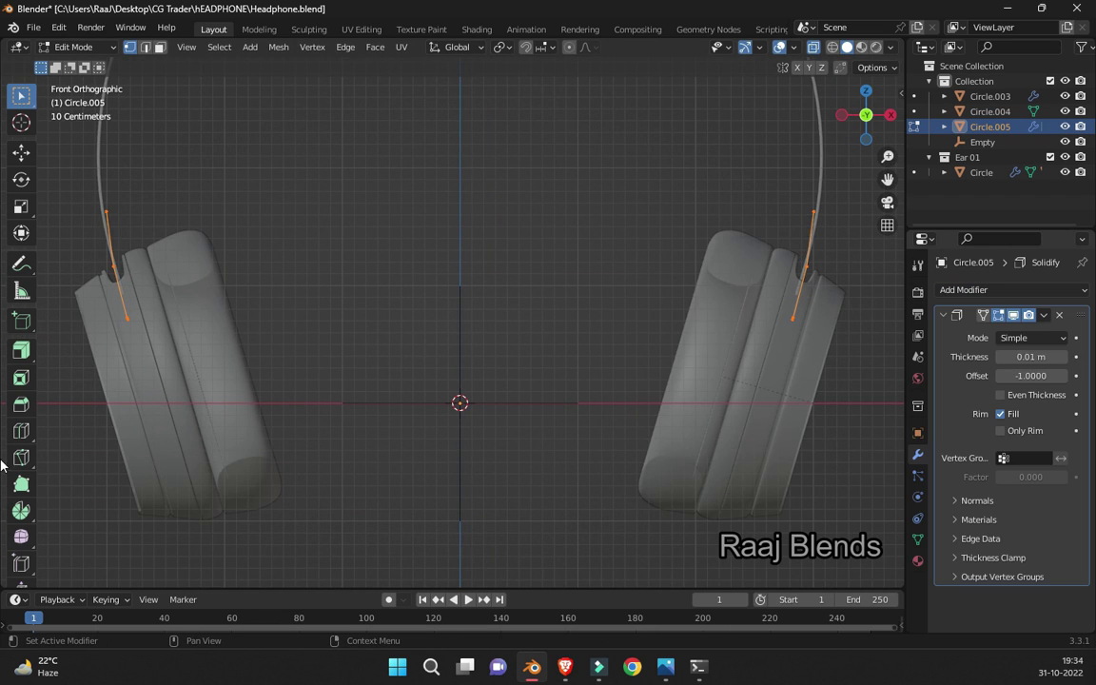
pyautogui.click(807, 316)
pyautogui.click(942, 314)
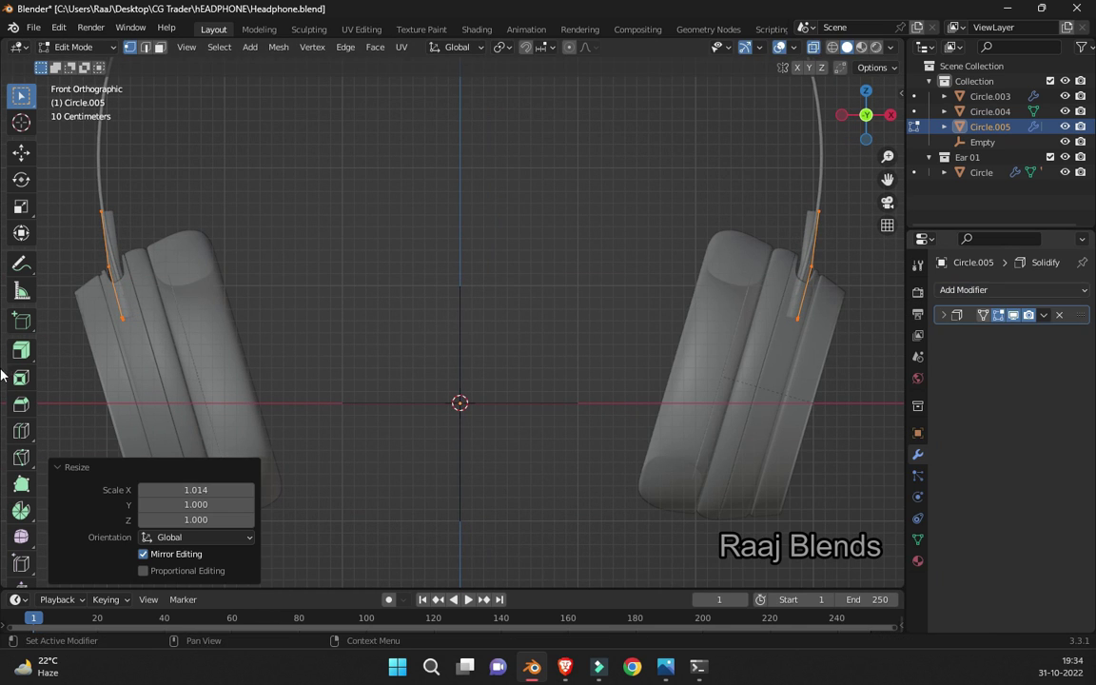
# - Add a Subdivision Surface modifier and a supporting loop cut to the slider strips
pyautogui.click(1011, 289)
pyautogui.click(770, 559)
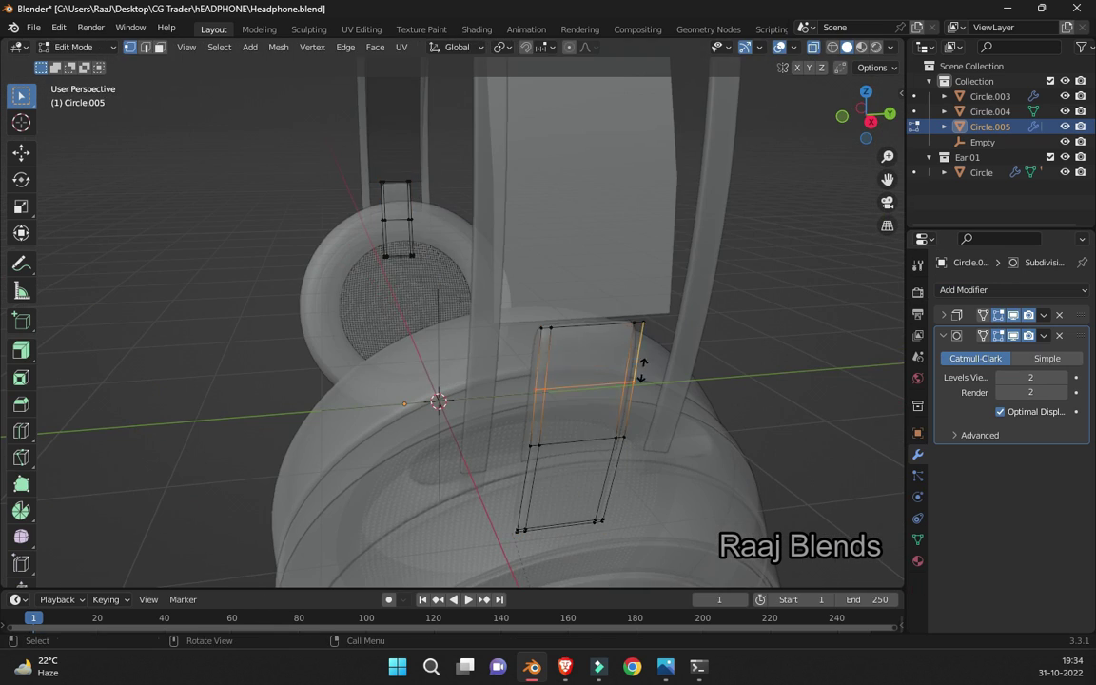
pyautogui.click(642, 371)
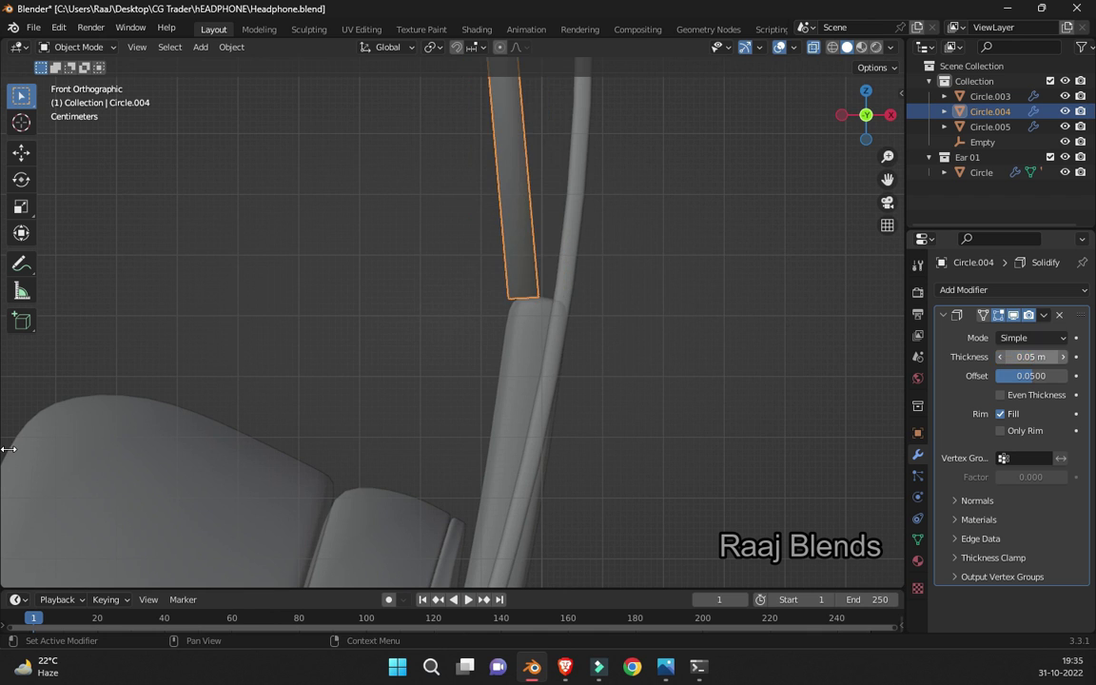
pyautogui.scroll(-6, 5, 400)
pyautogui.scroll(-5, 1, 369)
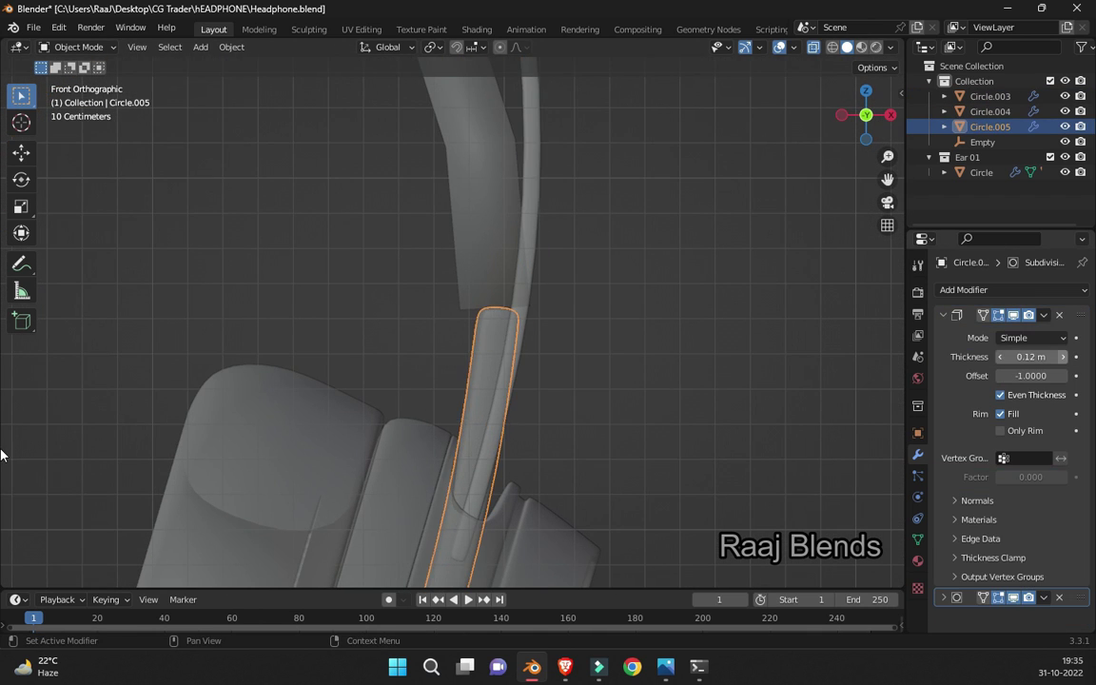
# - Deselect everything and orbit around to check how the sliders fit
pyautogui.press('Escape')
pyautogui.moveTo(613, 366); pyautogui.dragTo(7, 460, button='middle')
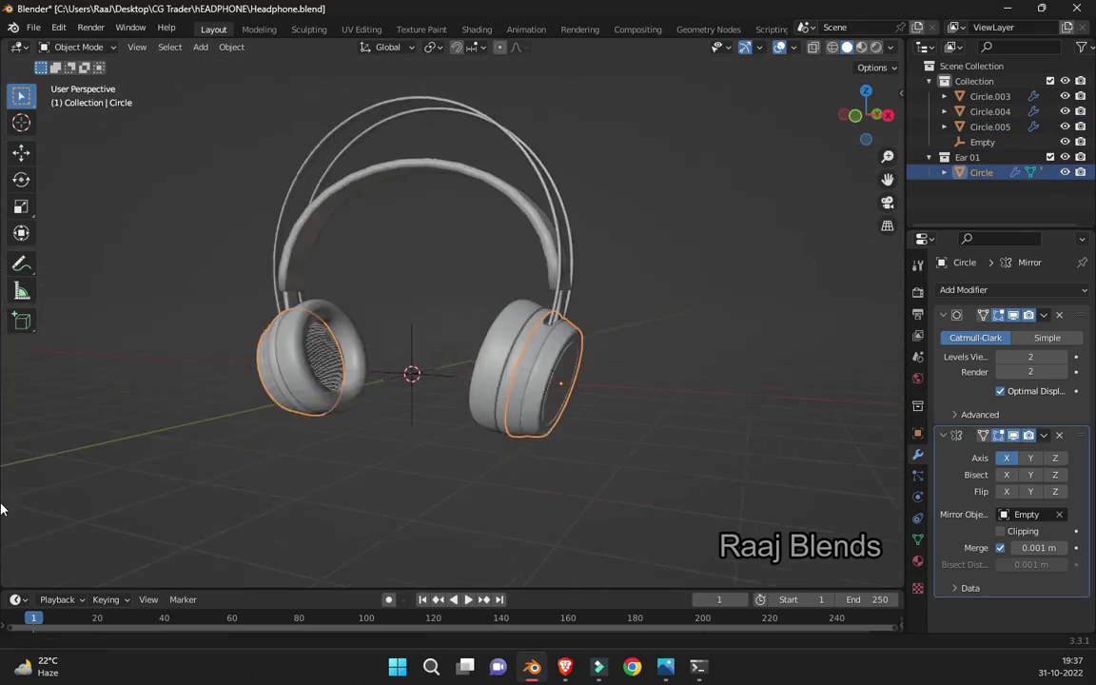
pyautogui.hotkey('alt', 'a')
pyautogui.moveTo(2, 509); pyautogui.dragTo(2, 462, button='middle')
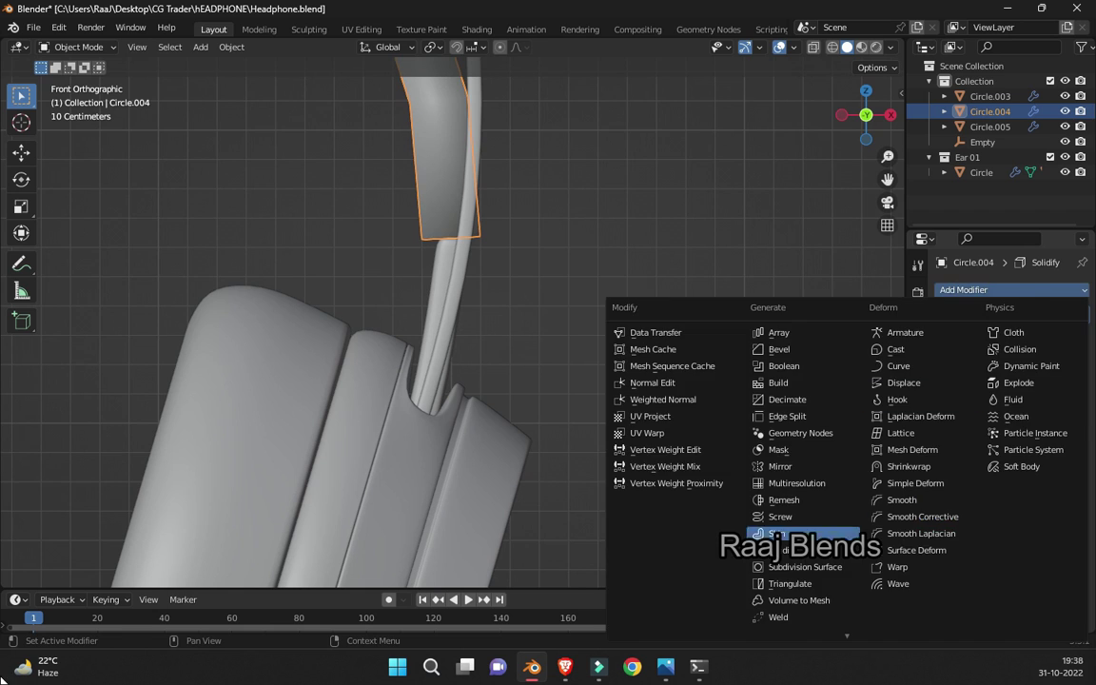
# - Give Circle.004 level-2 subdivision smoothing and select its whole mesh in side view
pyautogui.hotkey('ctrl', '2')
pyautogui.press('KP_3')
pyautogui.press('Tab')
pyautogui.press('a')
pyautogui.press('s')
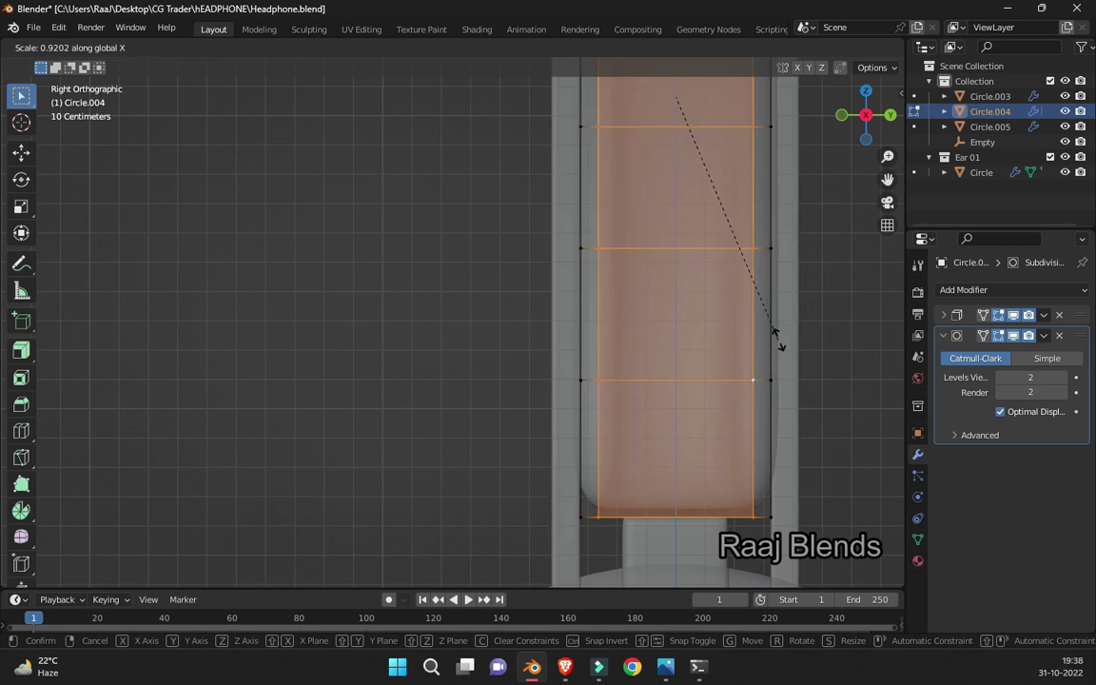
pyautogui.press('Escape')
# - Add loop cuts near the headband's ends and scale the loops along Y to narrow the middle strip
pyautogui.press('Tab')
pyautogui.press('Tab')
pyautogui.hotkey('ctrl', 'r')
pyautogui.click(748, 504)
pyautogui.click(748, 504)
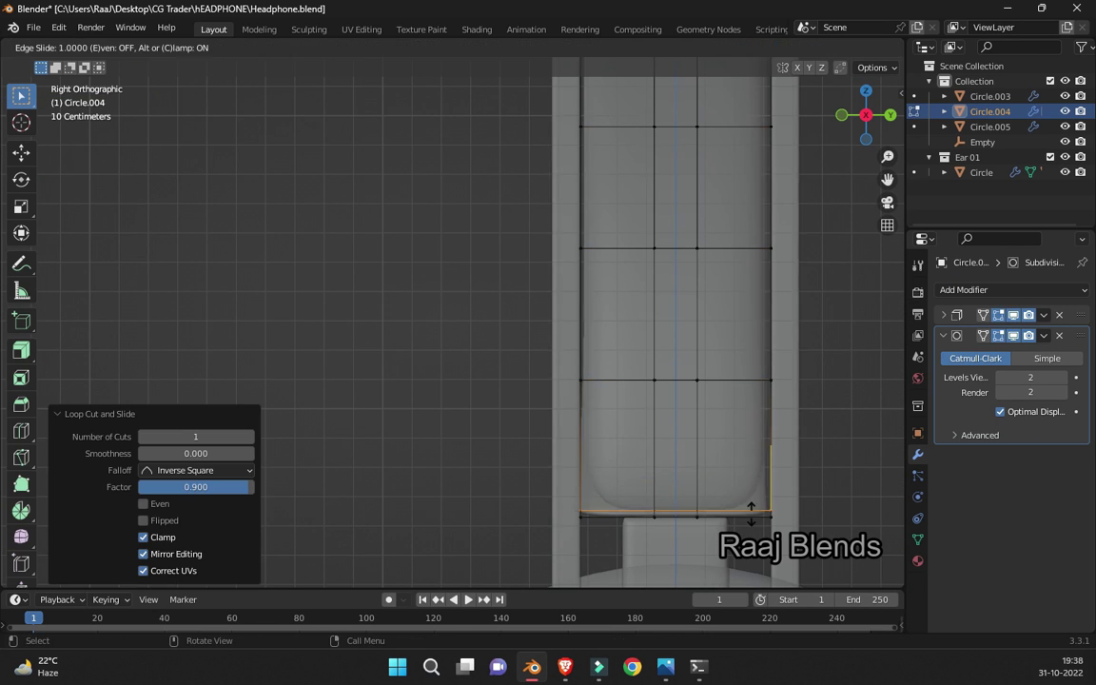
pyautogui.hotkey('ctrl', 'r')
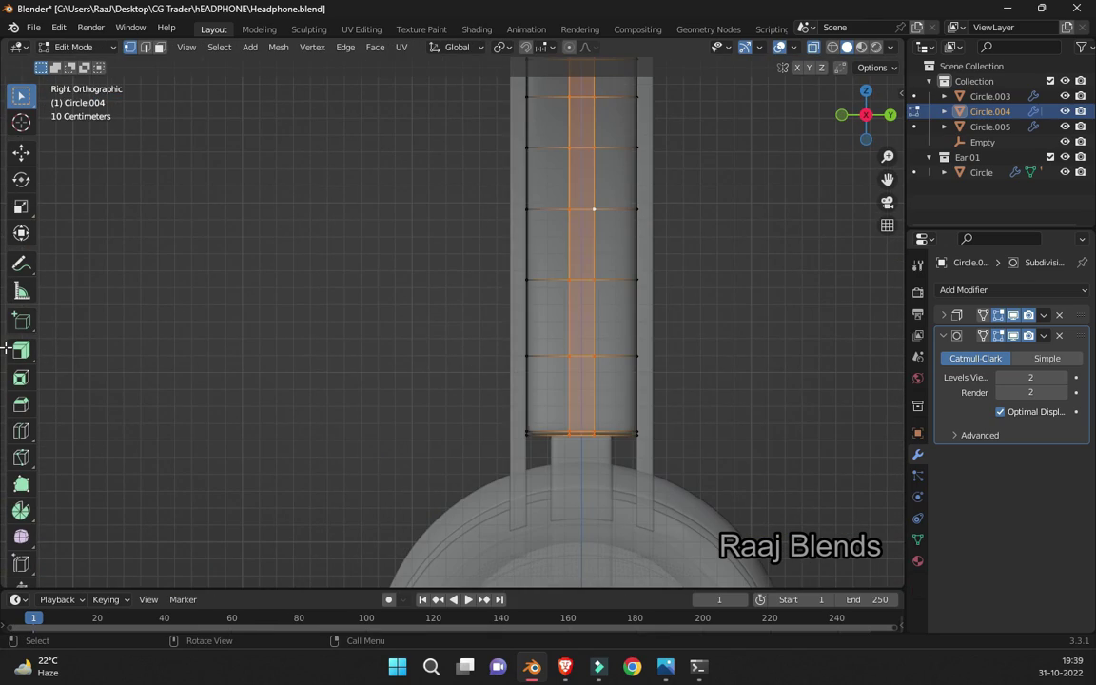
pyautogui.press('s')
pyautogui.press('y')
pyautogui.click(5, 309)
# - Check the headband, then duplicate the selected headband section in front view
pyautogui.press('Tab')
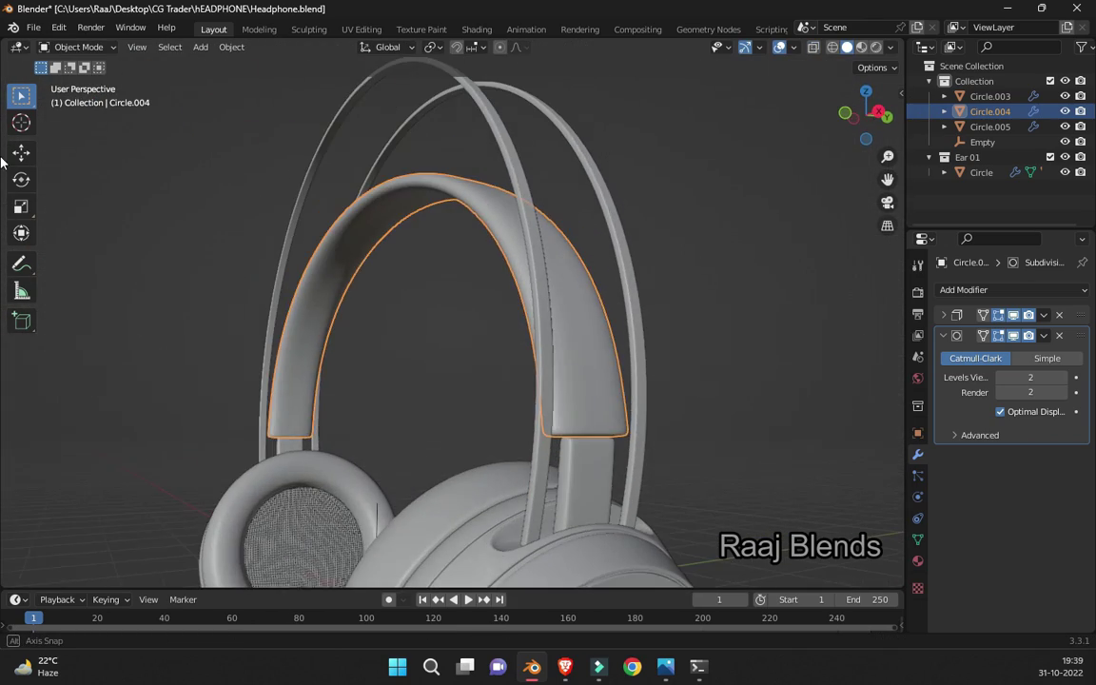
pyautogui.press('KP_3')
pyautogui.press('Tab')
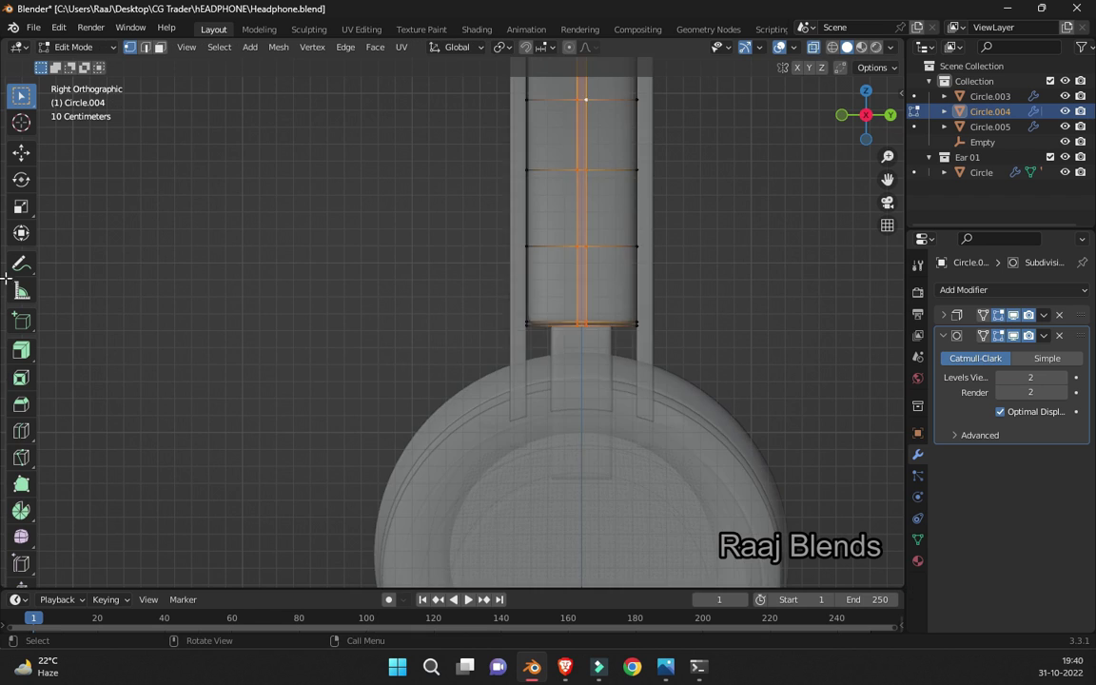
pyautogui.press('KP_1')
pyautogui.hotkey('shift', 'd')
# - Separate the duplicated section into its own object, Circle.006, and edit it in side view
pyautogui.press('p')
pyautogui.press('Return')
pyautogui.press('Tab')
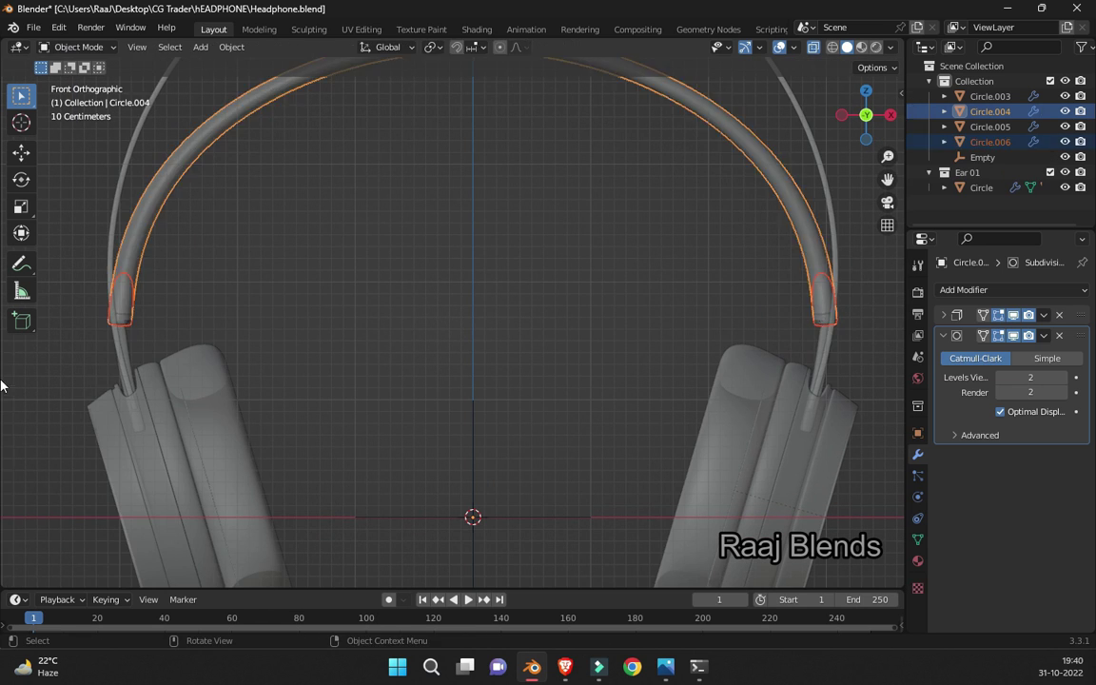
pyautogui.press('Tab')
pyautogui.press('KP_Decimal')
pyautogui.press('KP_3')
# - Add loop cuts slid toward the edge of the Circle.006 block
pyautogui.hotkey('ctrl', 'r')
pyautogui.click(5, 442)
pyautogui.click(5, 428)
pyautogui.hotkey('ctrl', 'r')
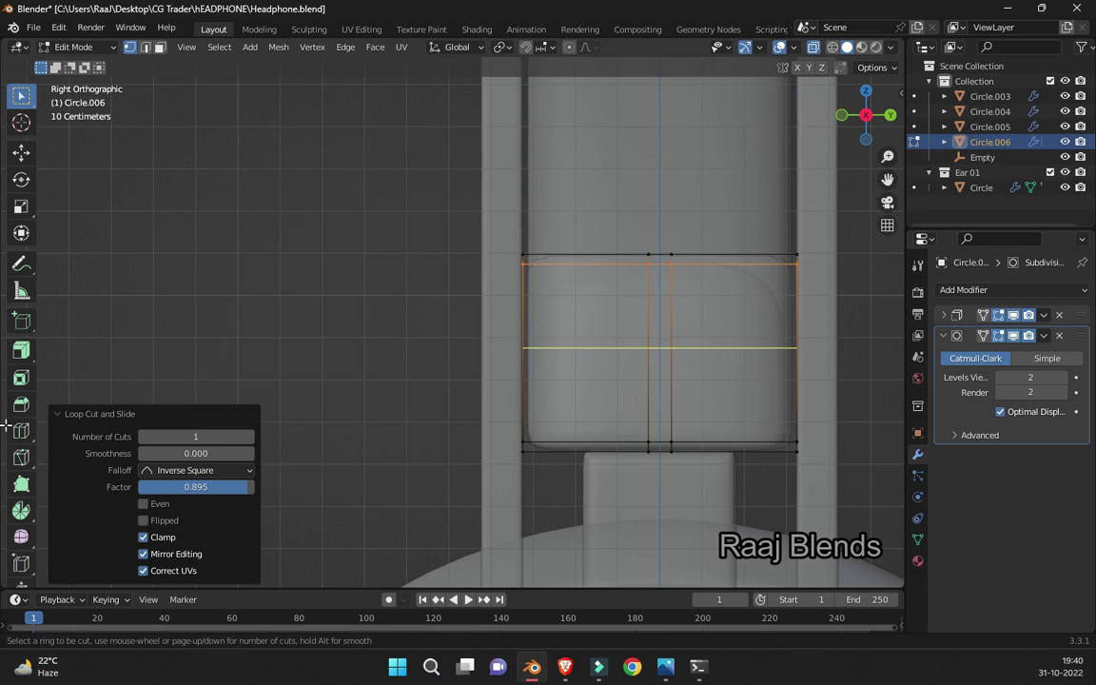
pyautogui.press('Tab')
pyautogui.press('KP_1')
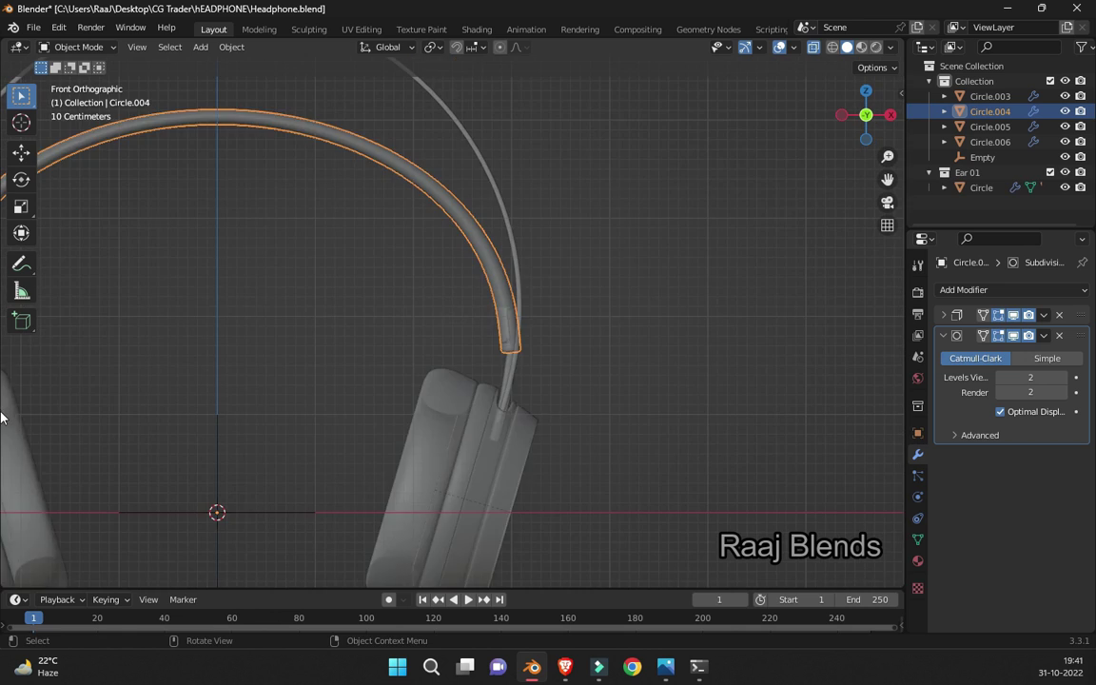
# - Move the headband's selected end edge loop vertically along Z
pyautogui.press('Tab')
pyautogui.press('KP_Decimal')
pyautogui.press('g')
pyautogui.press('z')
pyautogui.click(6, 552)
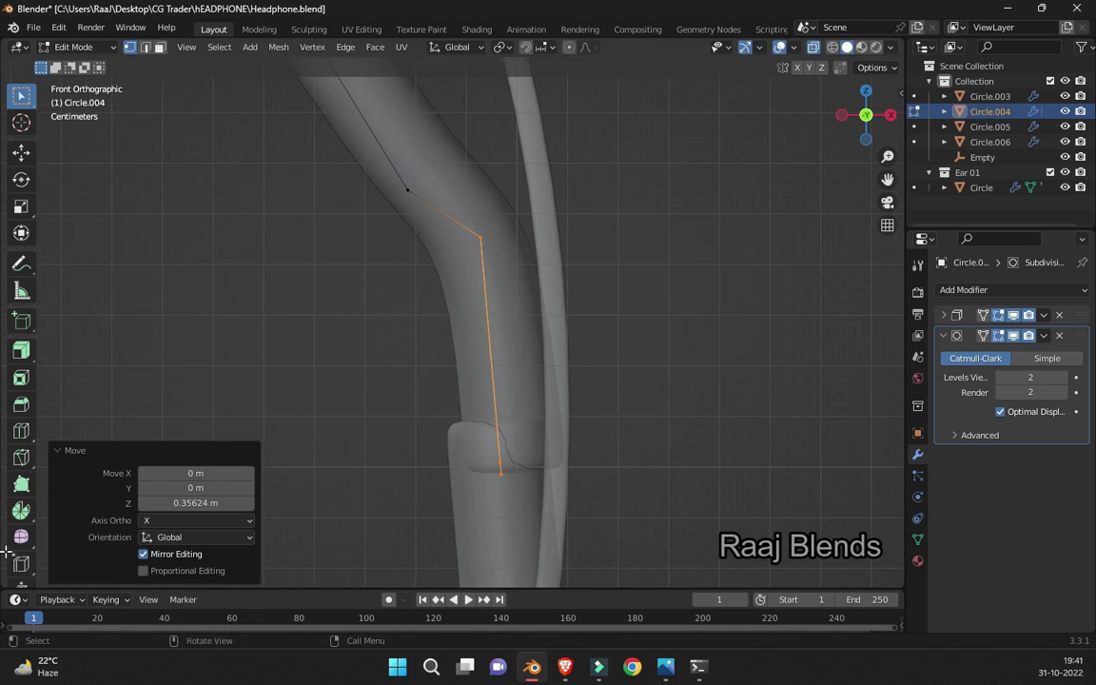
# - Reposition the edge on the headband's right end
pyautogui.hotkey('shift', 'c')
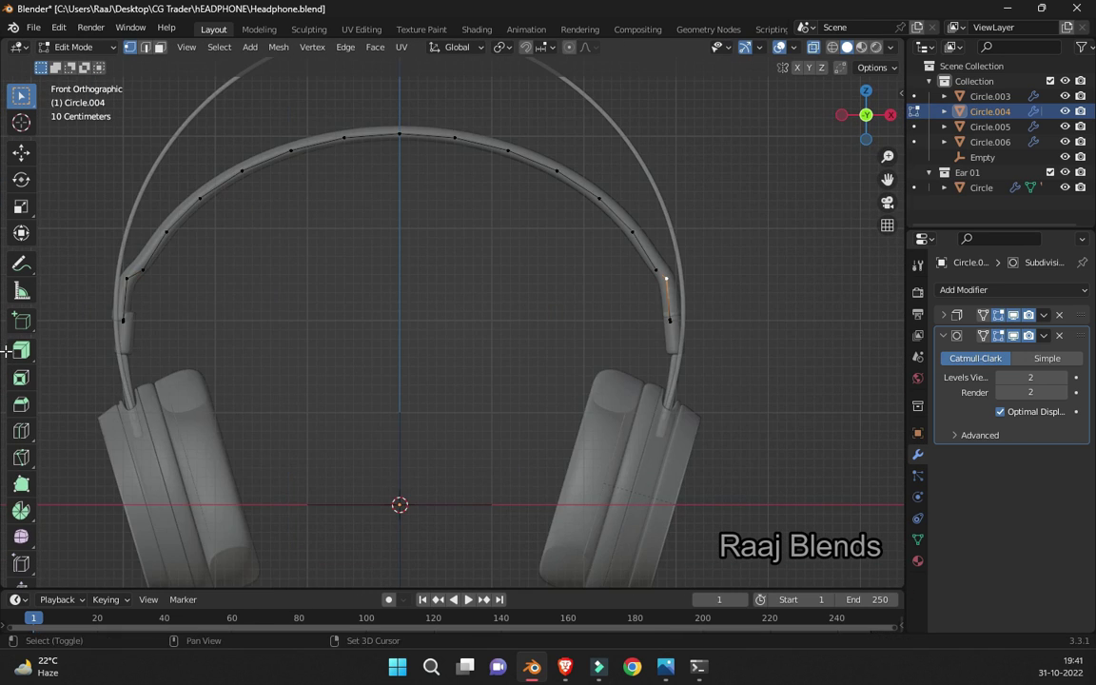
pyautogui.press('KP_Decimal')
pyautogui.click(545, 411)
pyautogui.press('g')
pyautogui.click(5, 423)
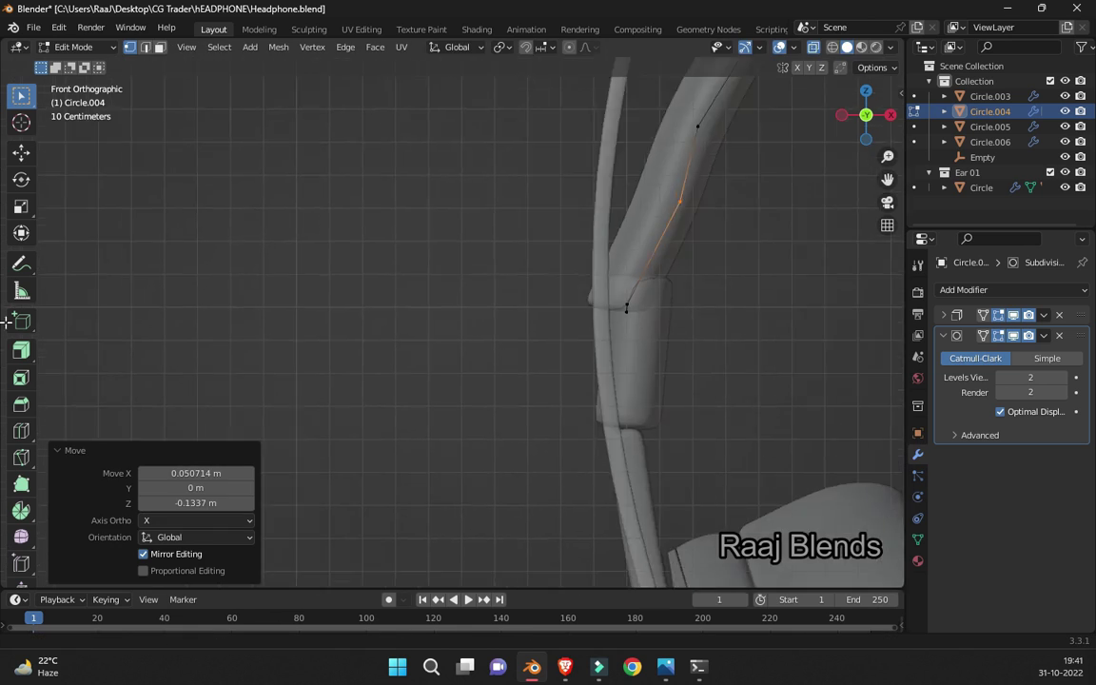
# - Move the end edge down into the slider block and review the headband in side view
pyautogui.hotkey('shift', 'c')
pyautogui.press('KP_Decimal')
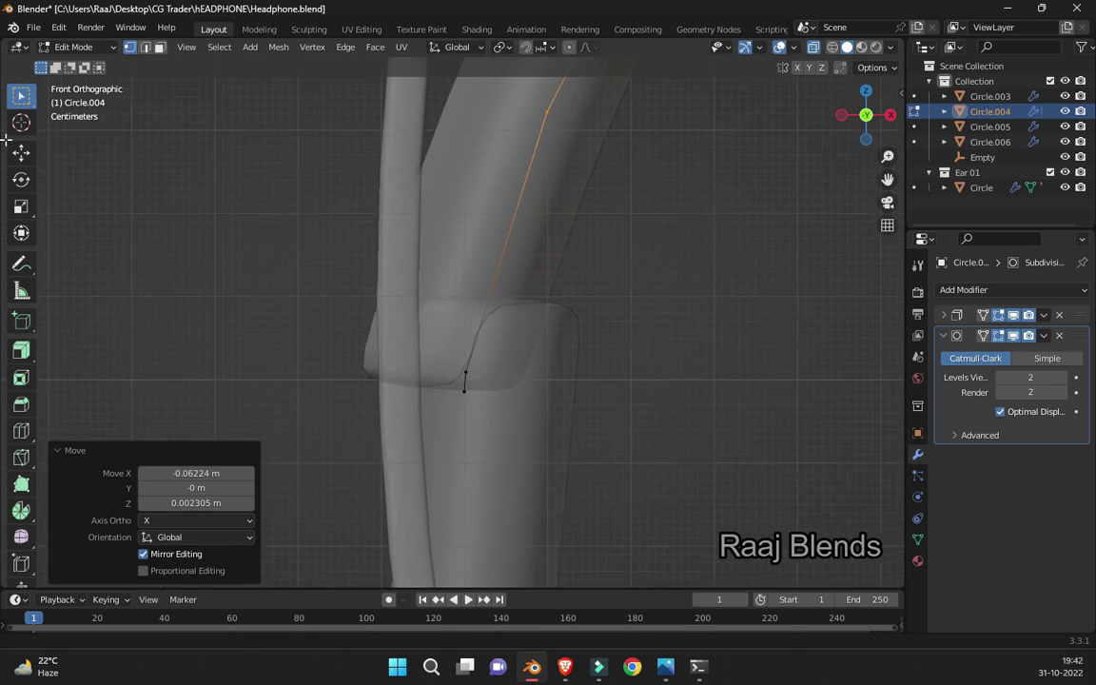
pyautogui.press('g')
pyautogui.click(6, 382)
pyautogui.press('Tab')
pyautogui.hotkey('shift', 'c')
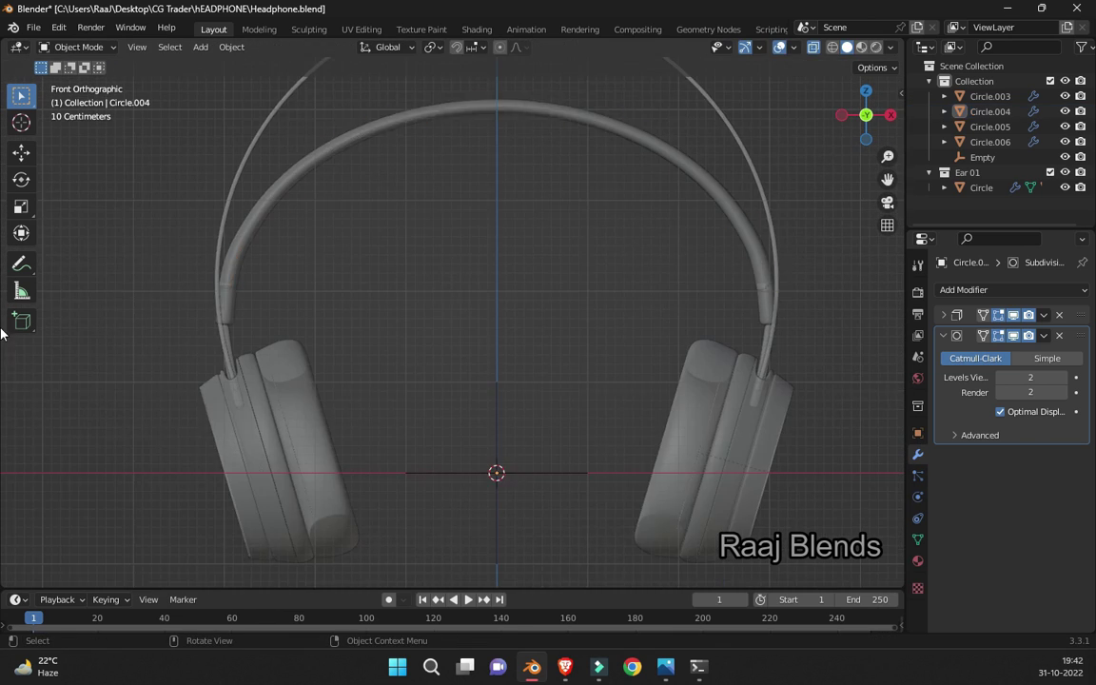
pyautogui.press('KP_3')
pyautogui.press('KP_Decimal')
# - Scale the headband Circle.004 along Y to adjust its depth
pyautogui.click(989, 112)
pyautogui.press('KP_Decimal')
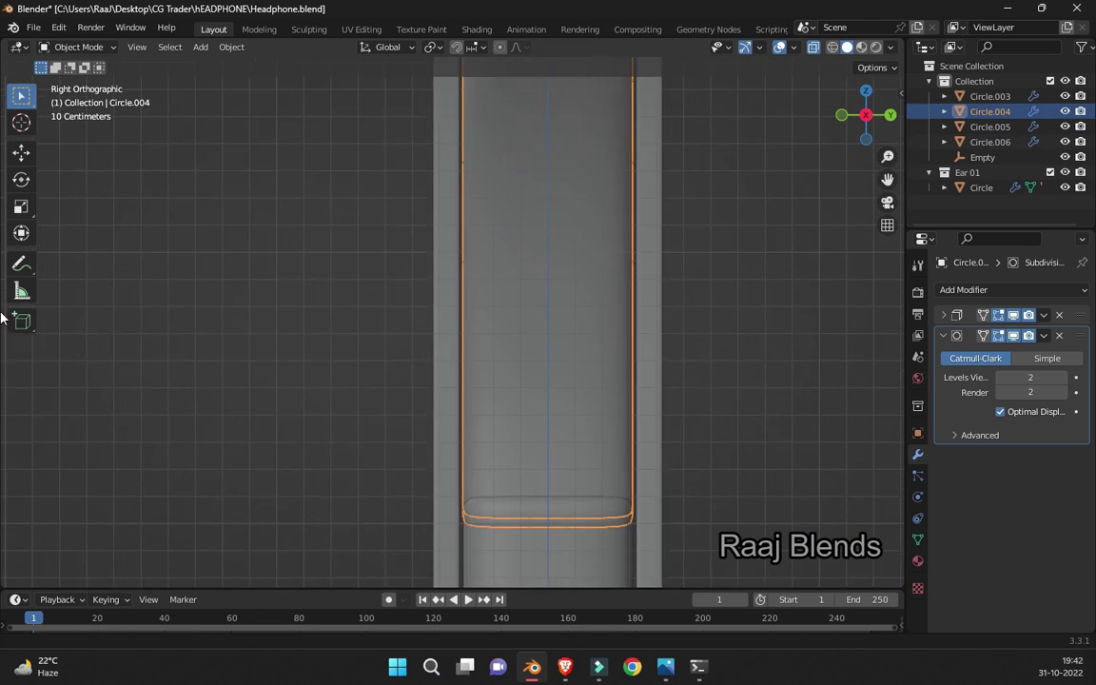
pyautogui.press('s')
pyautogui.press('y')
pyautogui.press('s')
pyautogui.press('y')
# - Select the slider block Circle.006 and move its bottom edges down vertically
pyautogui.press('Tab')
pyautogui.click(989, 142)
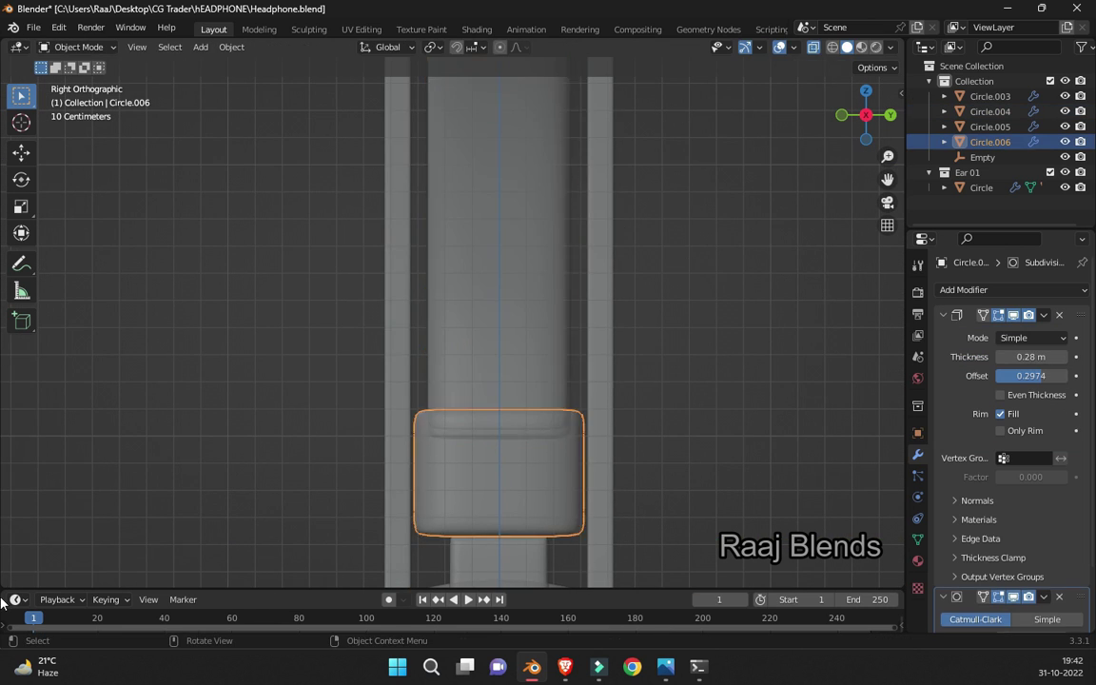
pyautogui.press('Tab')
pyautogui.press('g')
pyautogui.press('z')
pyautogui.click(7, 561)
# - Widen the block's bottom edge slightly along X in front view
pyautogui.press('KP_1')
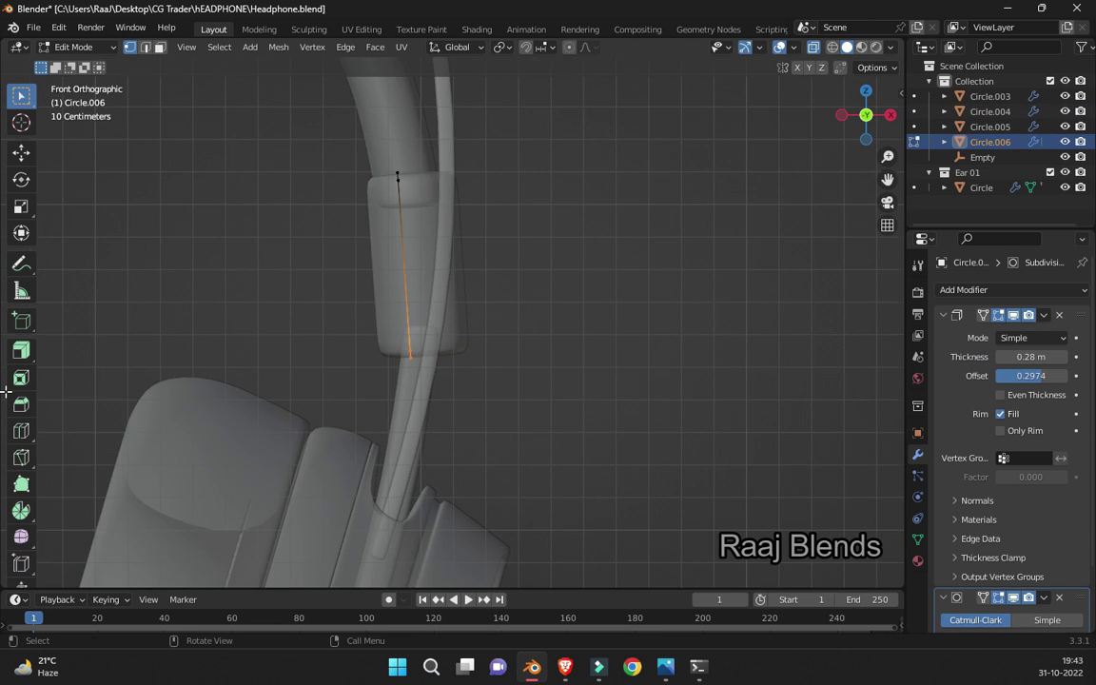
pyautogui.press('KP_Decimal')
pyautogui.press('s')
pyautogui.press('x')
pyautogui.press('Return')
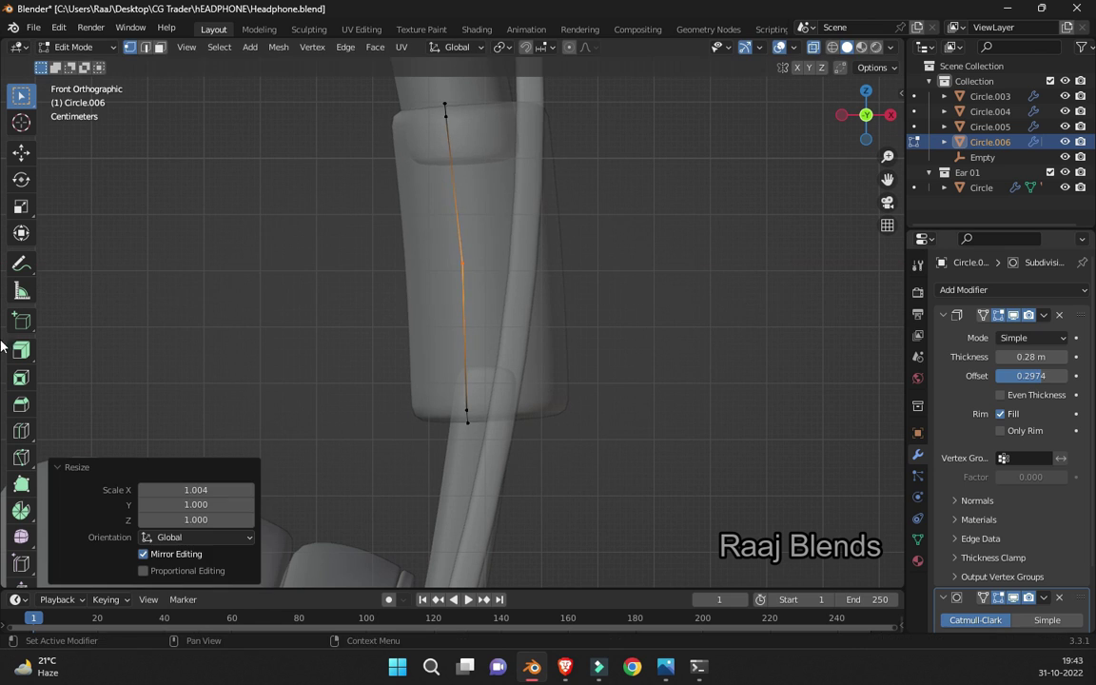
# - Stretch the slider block along Y in side view
pyautogui.press('Tab')
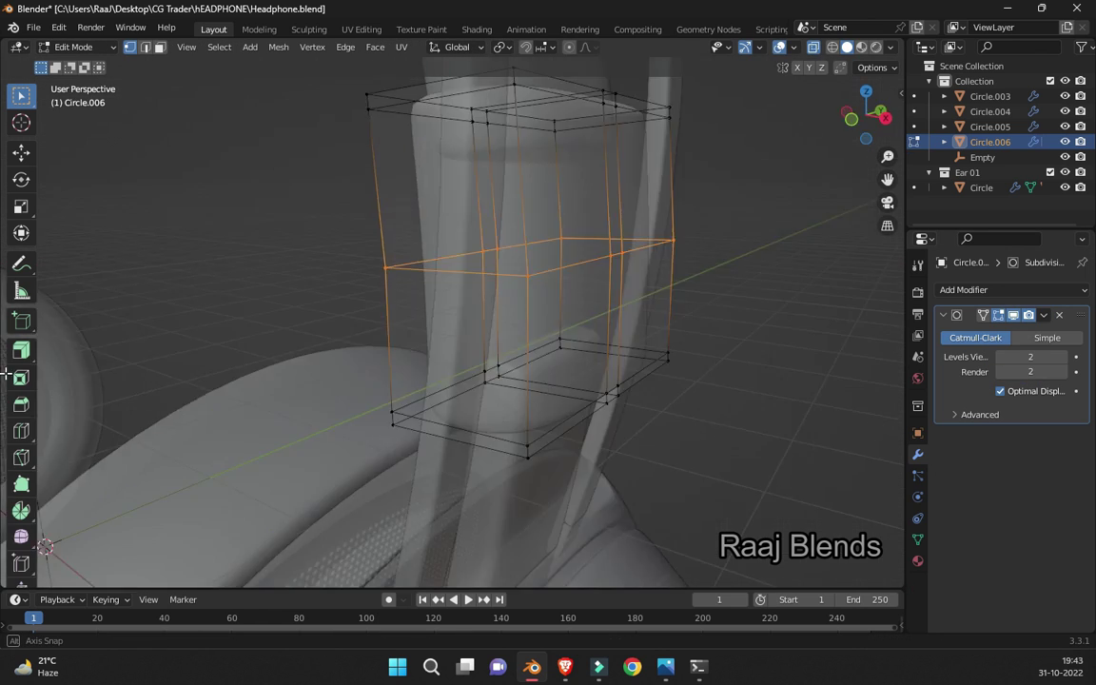
pyautogui.press('KP_3')
pyautogui.press('s')
pyautogui.press('y')
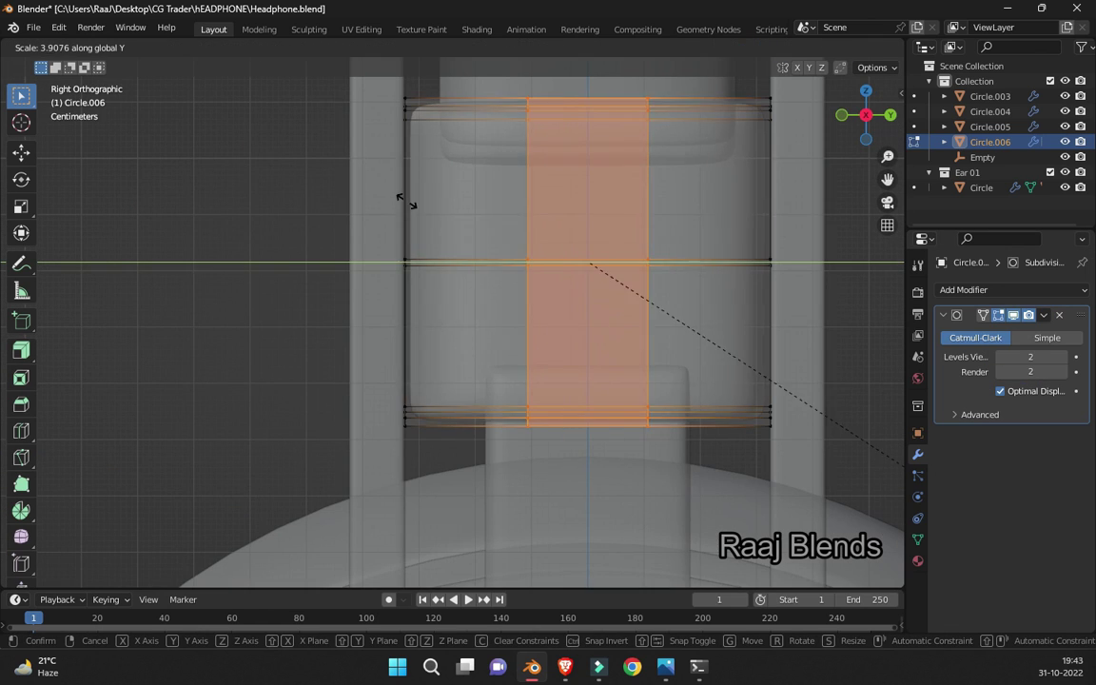
pyautogui.press('Return')
pyautogui.press('KP_1')
pyautogui.click(501, 46)
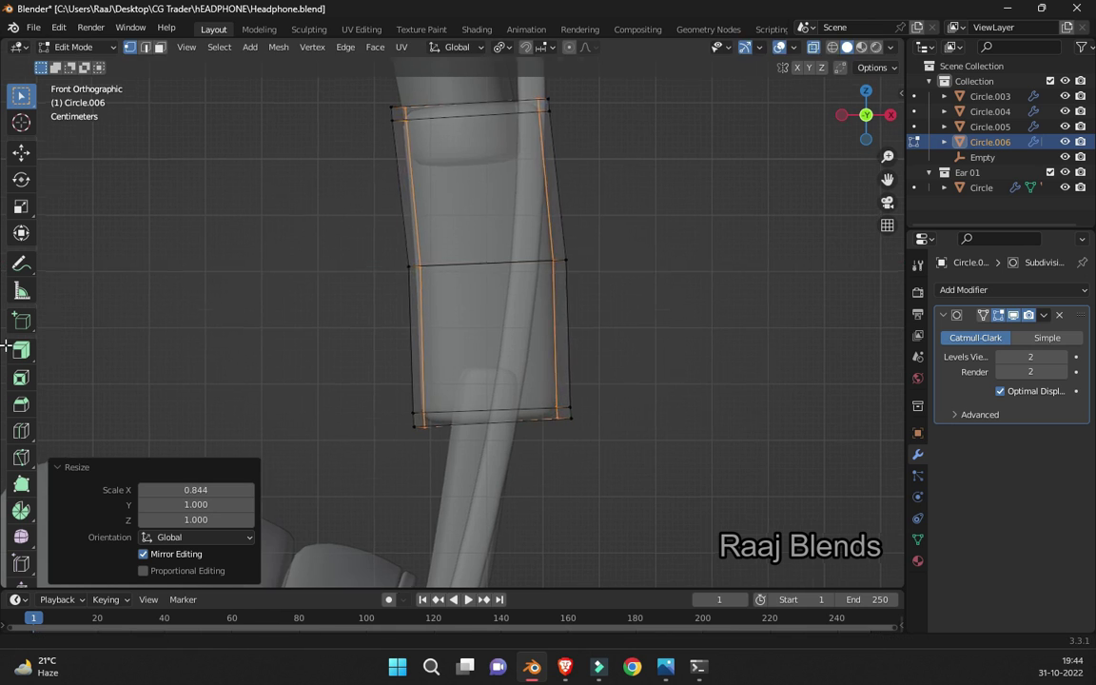
# - Narrow the block along X and scale its top loop along X
pyautogui.press('s')
pyautogui.press('x')
pyautogui.press('Return')
pyautogui.keyDown('alt'); pyautogui.click(514, 217); pyautogui.keyUp('alt')
pyautogui.press('g')
pyautogui.press('Return')
# - Shift the middle loop along X and tilt the bottom loop to follow the band
pyautogui.keyDown('alt'); pyautogui.click(532, 371); pyautogui.keyUp('alt')
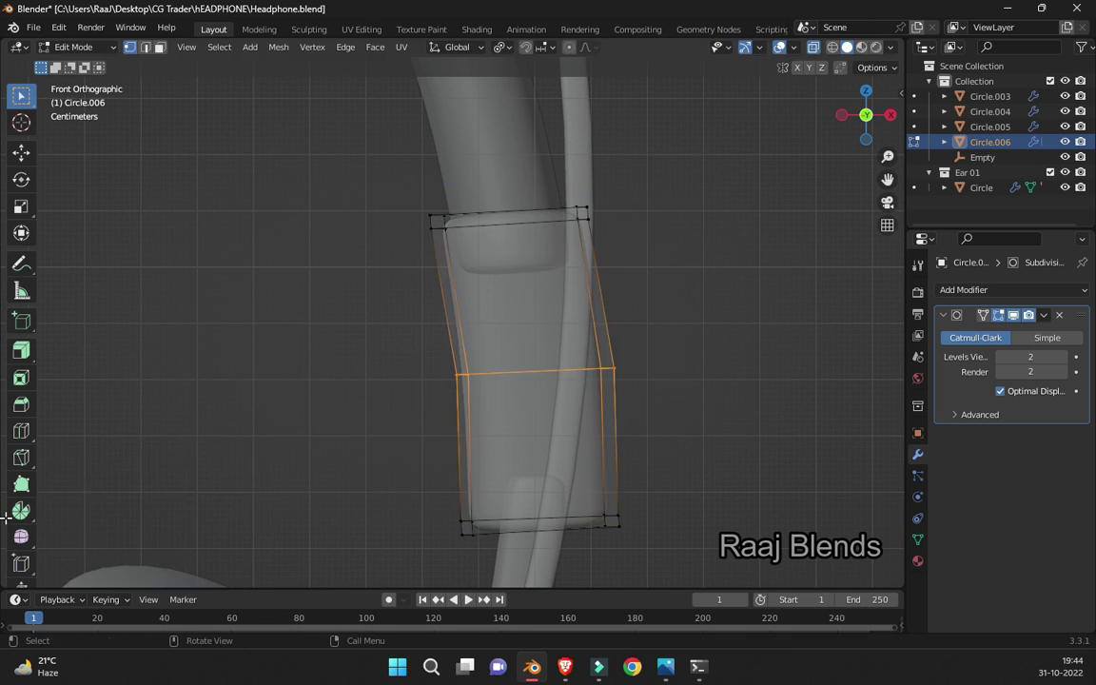
pyautogui.press('g')
pyautogui.press('x')
pyautogui.press('Return')
pyautogui.keyDown('alt'); pyautogui.click(533, 524); pyautogui.keyUp('alt')
pyautogui.press('r')
pyautogui.press('Return')
pyautogui.keyDown('alt'); pyautogui.click(509, 218); pyautogui.keyUp('alt')
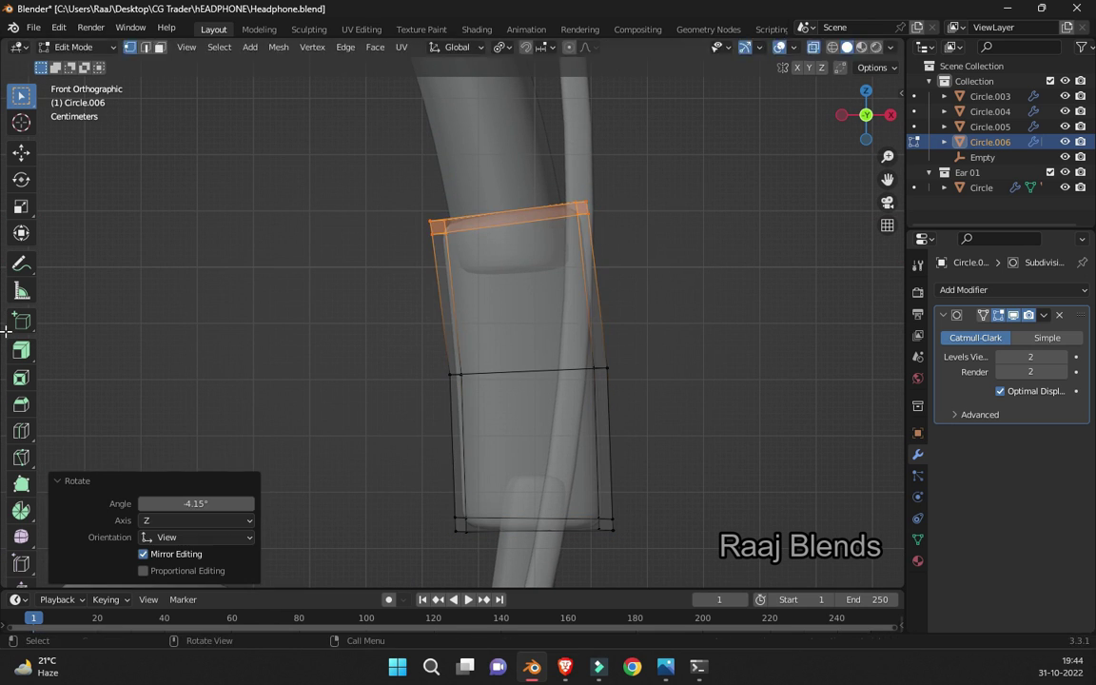
# - Slide an edge loop along the block and scale it along global X
pyautogui.press('Return')
pyautogui.moveTo(608, 220); pyautogui.dragTo(685, 313, button='middle')
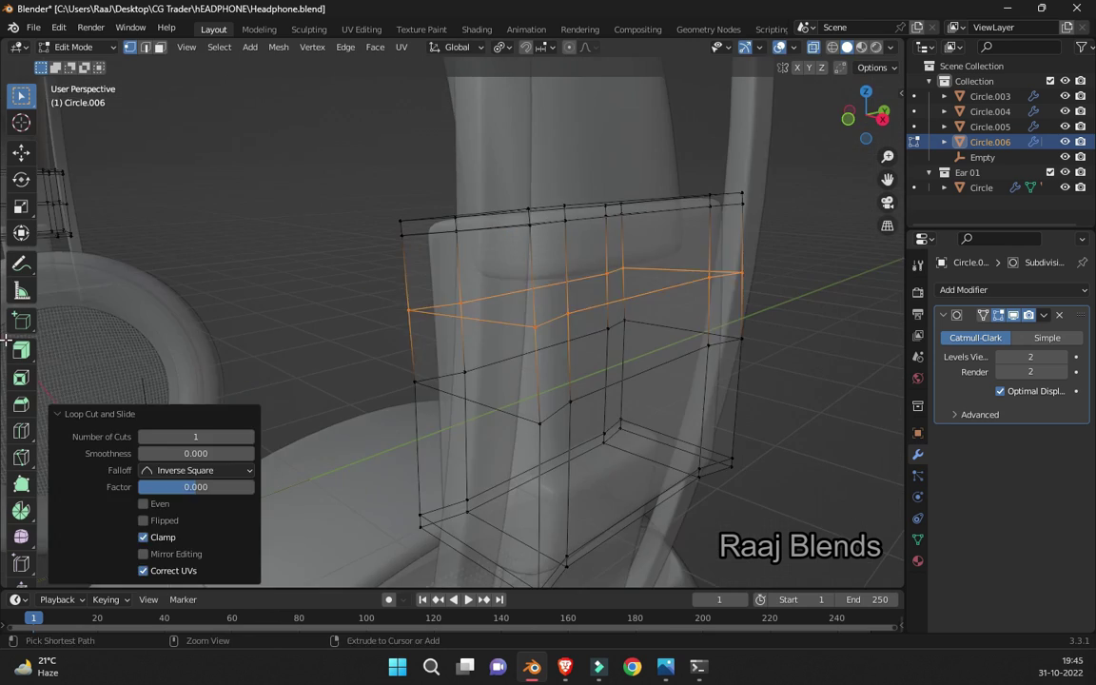
pyautogui.scroll(3, 685, 313)
pyautogui.press('s')
pyautogui.press('x')
pyautogui.press('Return')
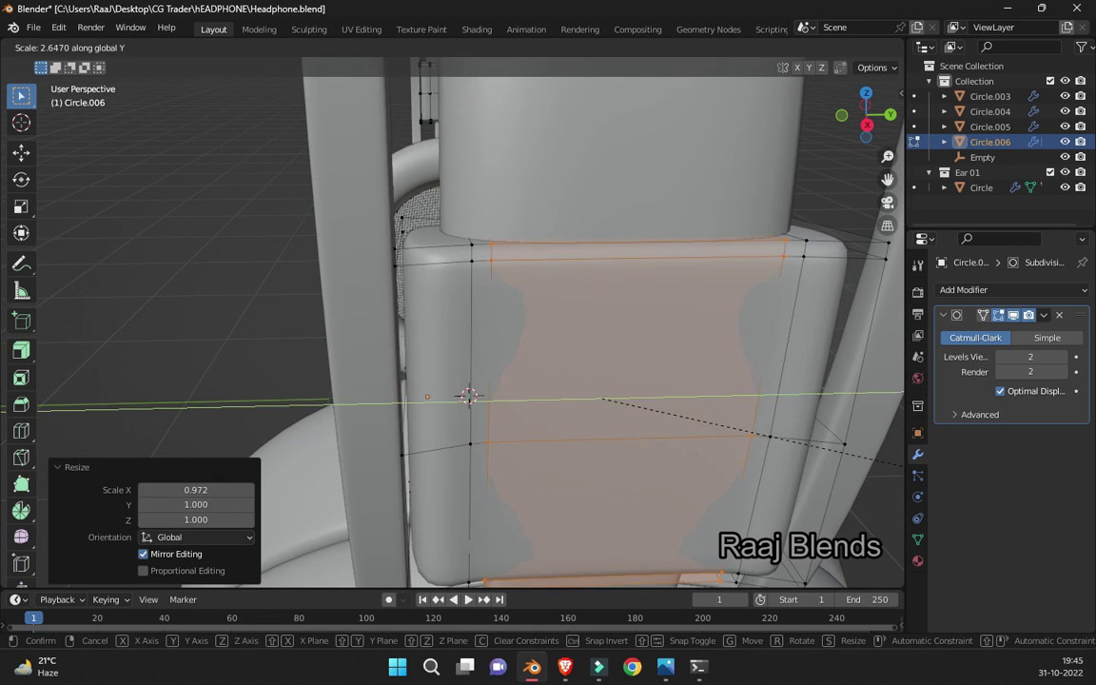
# - Scale the whole block along Y from the side view and check it in perspective
pyautogui.press('Tab')
pyautogui.press('KP_3')
pyautogui.press('s')
pyautogui.press('y')
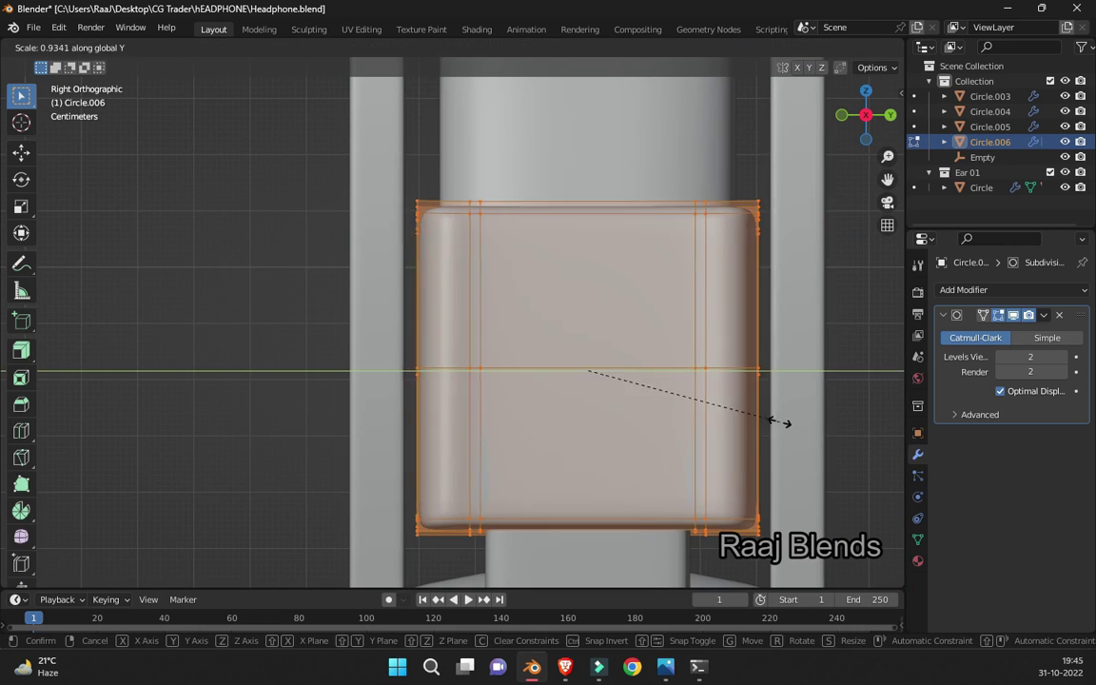
pyautogui.press('Return')
pyautogui.press('Tab')
pyautogui.moveTo(0, 508); pyautogui.dragTo(5, 328, button='middle')
# - Abandon a bevel attempt with undo, then redo the block's Y scaling
pyautogui.hotkey('ctrl', 'b')
pyautogui.press('Return')
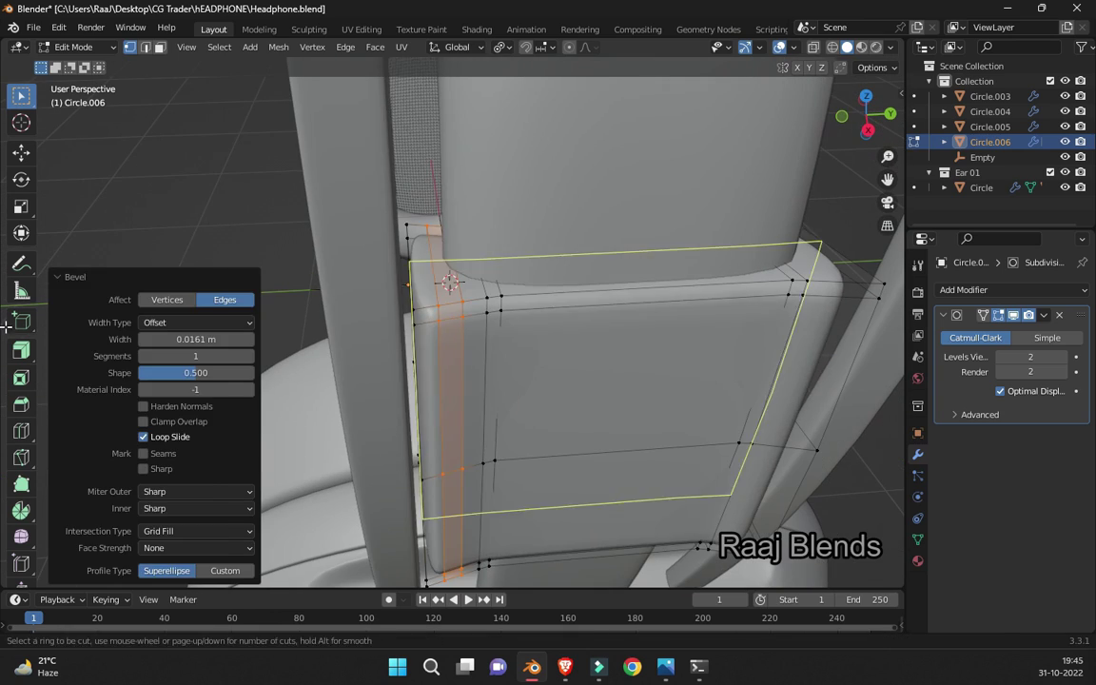
pyautogui.hotkey('ctrl', 'z')
pyautogui.press('s')
pyautogui.press('y')
pyautogui.press('Return')
pyautogui.press('KP_3')
pyautogui.press('Tab')
pyautogui.moveTo(0, 307)
pyautogui.mouseDown(button='middle')
pyautogui.moveTo(5, 380)
pyautogui.moveTo(6, 345)
pyautogui.mouseUp(button='middle')
# - Try bevelling all of the block's edges, then cancel and inspect the block
pyautogui.press('Tab')
pyautogui.press('a')
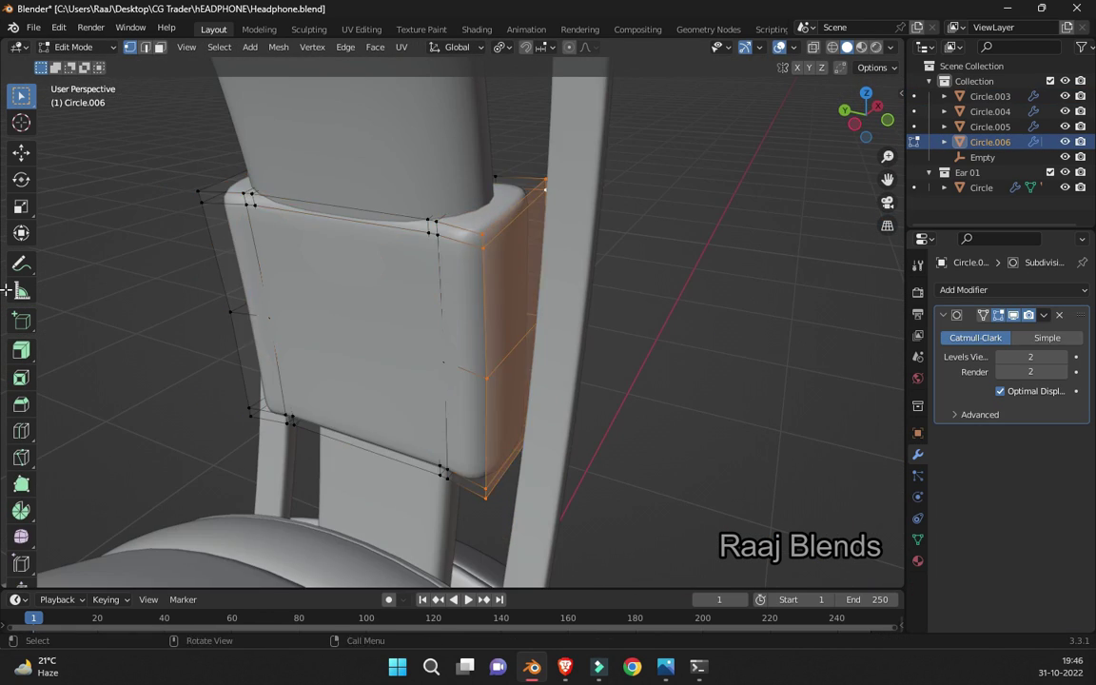
pyautogui.hotkey('ctrl', 'b')
pyautogui.moveTo(5, 290); pyautogui.dragTo(5, 403, button='middle')
pyautogui.press('Escape')
pyautogui.press('Tab')
# - Isolate the block in local view, frame it, and select its top edge loop
pyautogui.press('Tab')
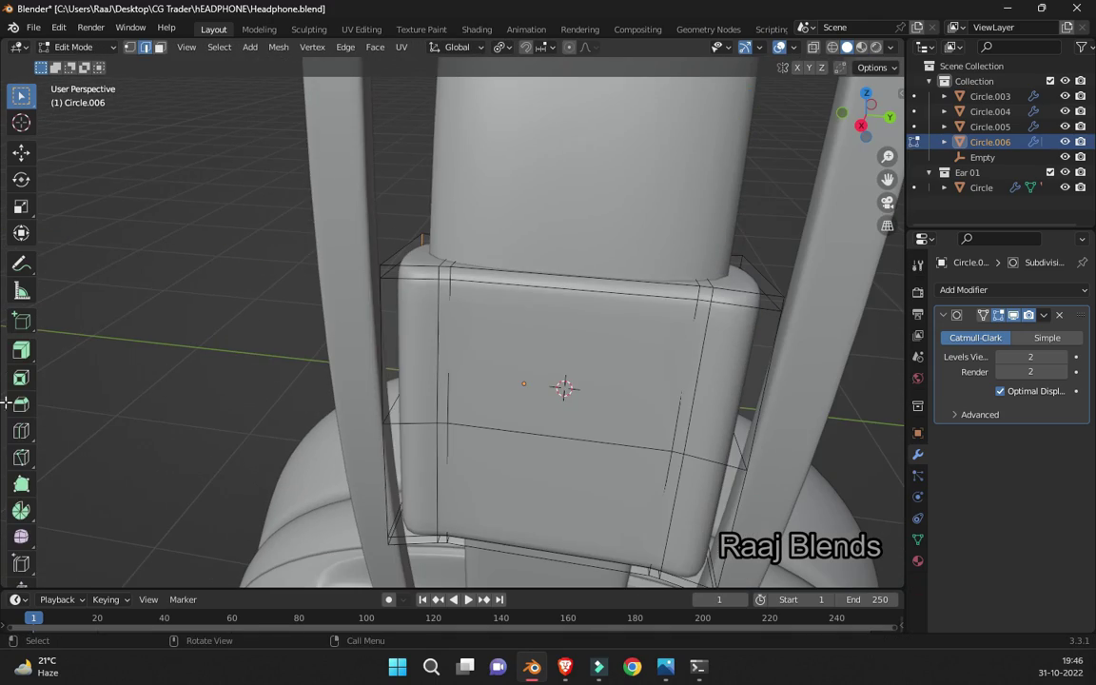
pyautogui.moveTo(6, 329)
pyautogui.mouseDown(button='middle')
pyautogui.moveTo(5, 453)
pyautogui.moveTo(6, 185)
pyautogui.mouseUp(button='middle')
pyautogui.press('Escape')
pyautogui.press('Tab')
pyautogui.press('Tab')
pyautogui.press('/')
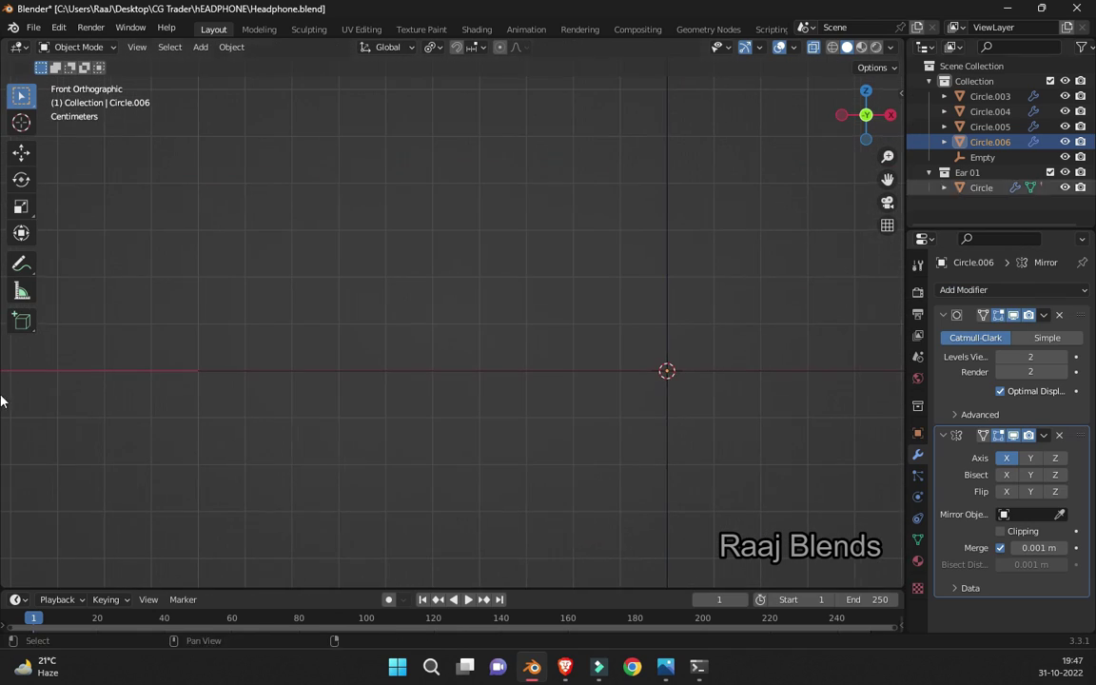
pyautogui.press('KP_Decimal')
pyautogui.press('Tab')
pyautogui.scroll(5, 6, 414)
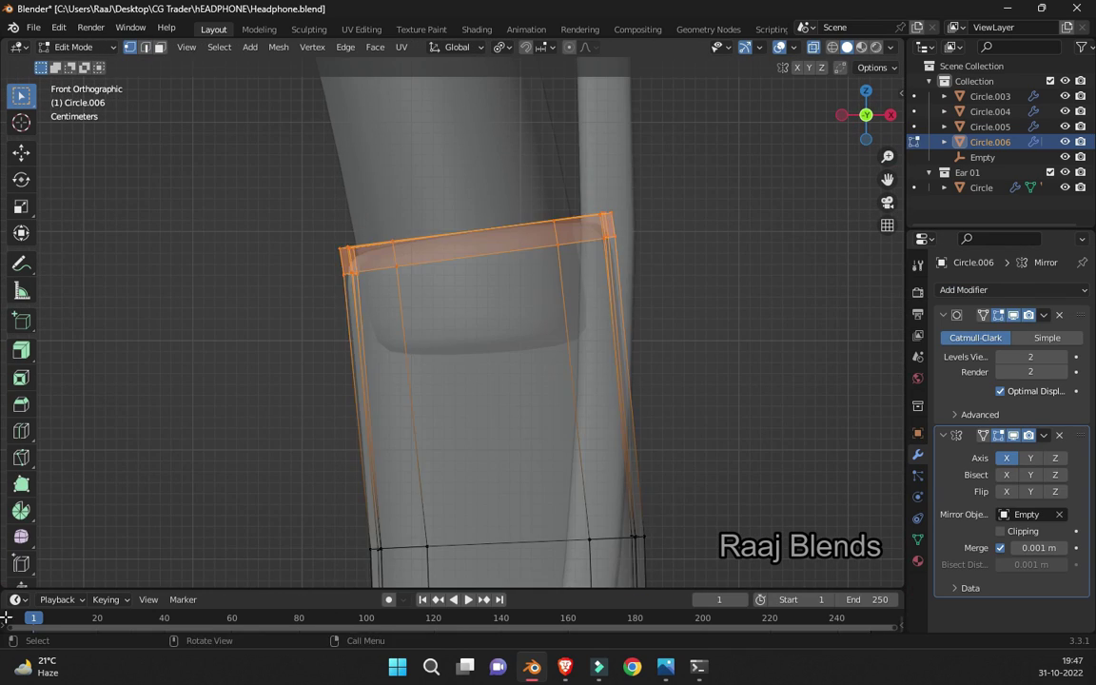
pyautogui.click(8, 95)
pyautogui.moveTo(333, 204); pyautogui.dragTo(671, 286)
# - Raise and tilt the top loop, then tilt a lower loop to match the band
pyautogui.press('g')
pyautogui.press('Return')
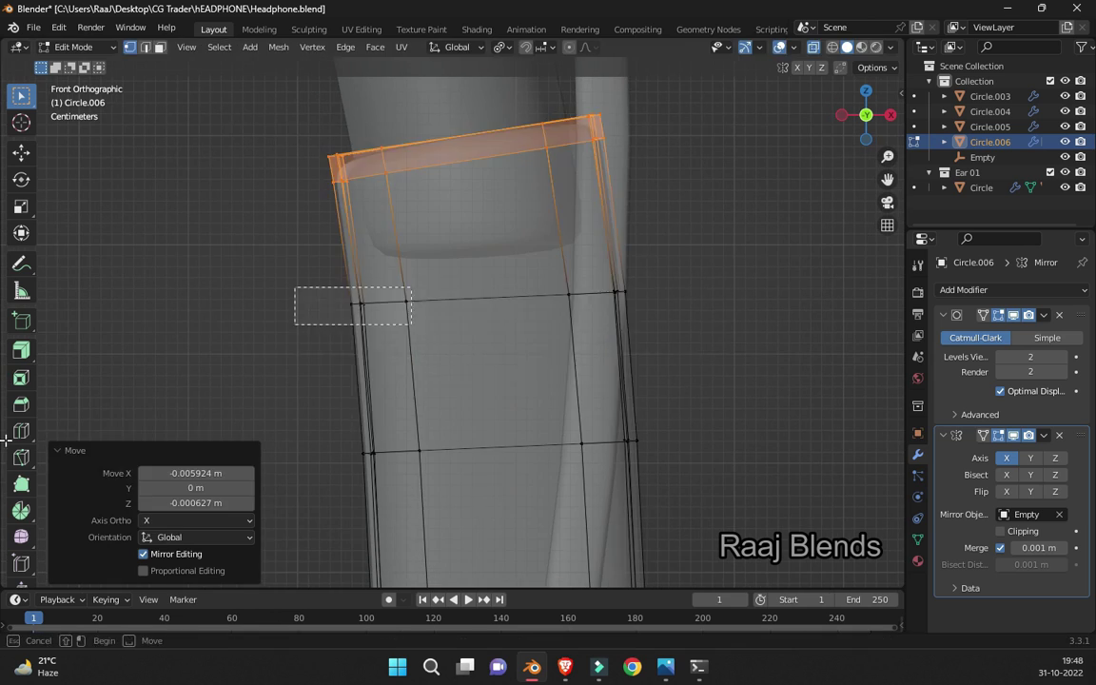
pyautogui.press('r')
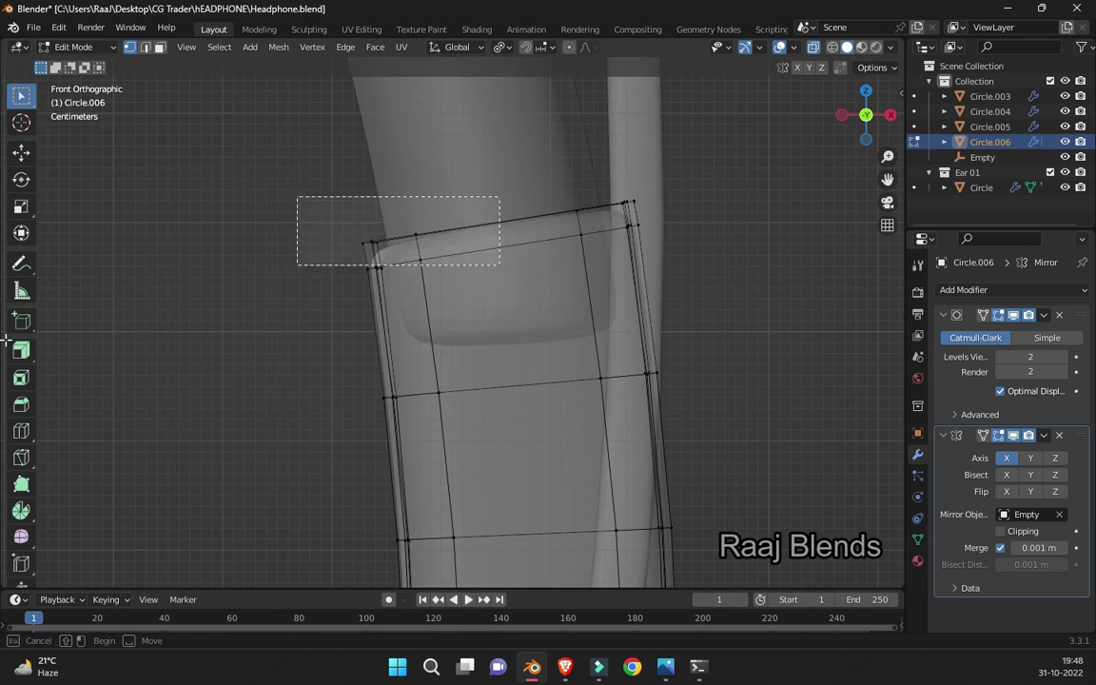
pyautogui.click(8, 337)
pyautogui.moveTo(362, 350); pyautogui.dragTo(856, 395)
pyautogui.press('r')
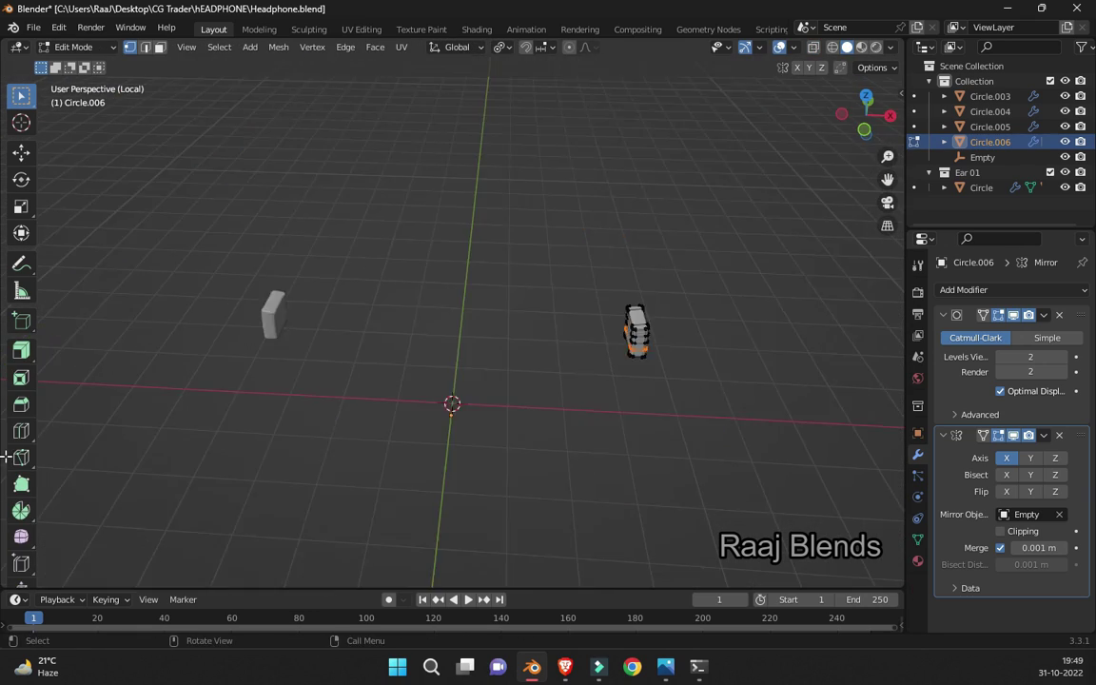
# - Add a loop cut near the block's top, slide it to factor -0.462, and select two side faces
pyautogui.press('KP_Decimal')
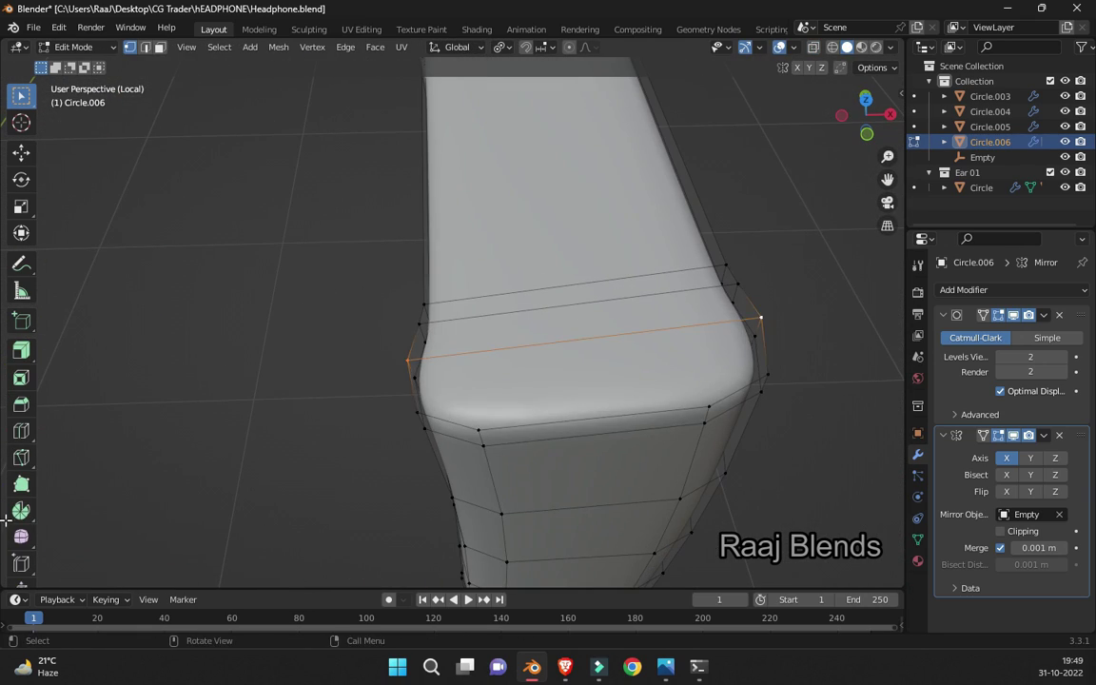
pyautogui.moveTo(5, 518)
pyautogui.mouseDown(button='middle')
pyautogui.moveTo(5, 414)
pyautogui.moveTo(5, 542)
pyautogui.mouseUp(button='middle')
pyautogui.moveTo(5, 392)
pyautogui.mouseDown(button='middle')
pyautogui.moveTo(5, 420)
pyautogui.moveTo(4, 220)
pyautogui.mouseUp(button='middle')
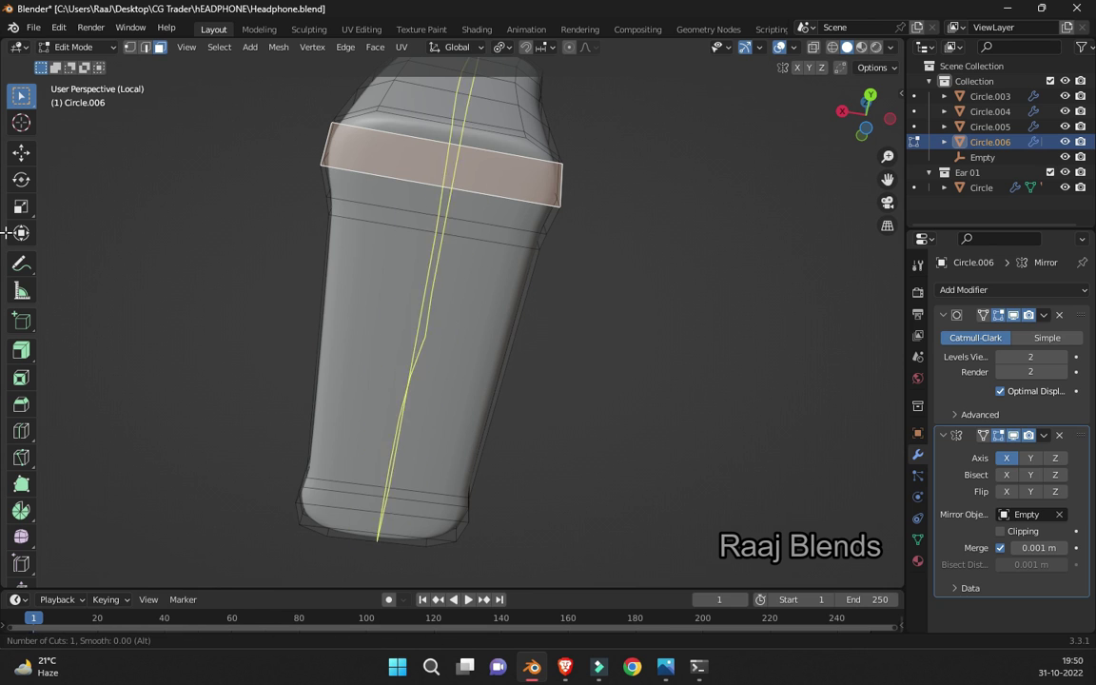
pyautogui.click(5, 233)
pyautogui.press('3')
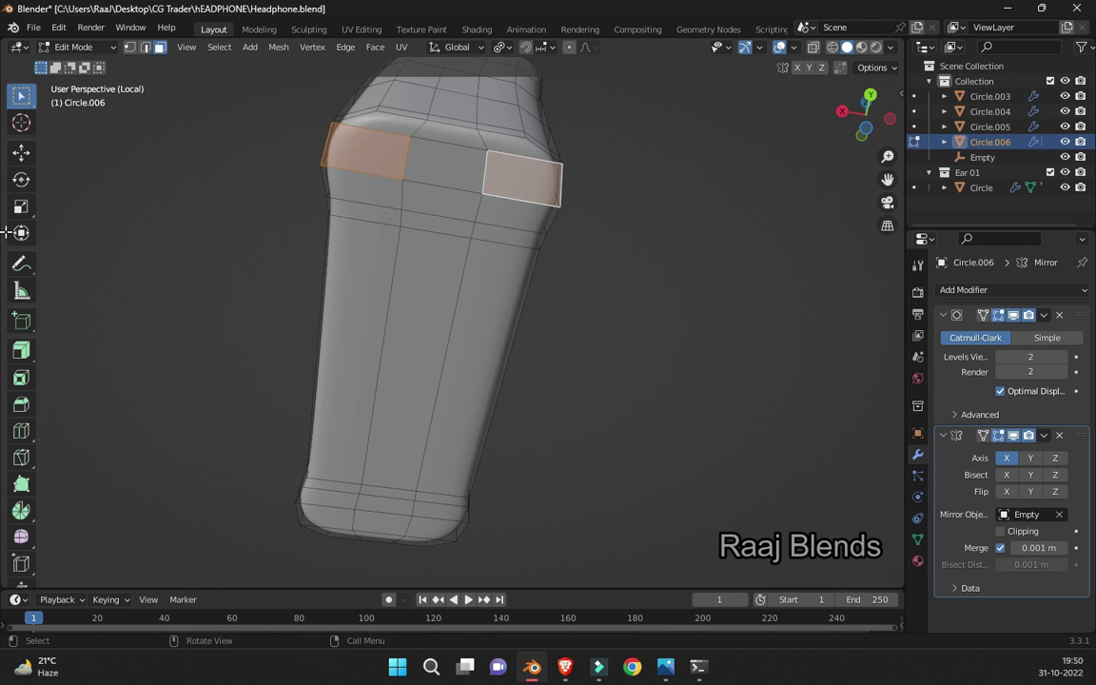
pyautogui.click(4, 240)
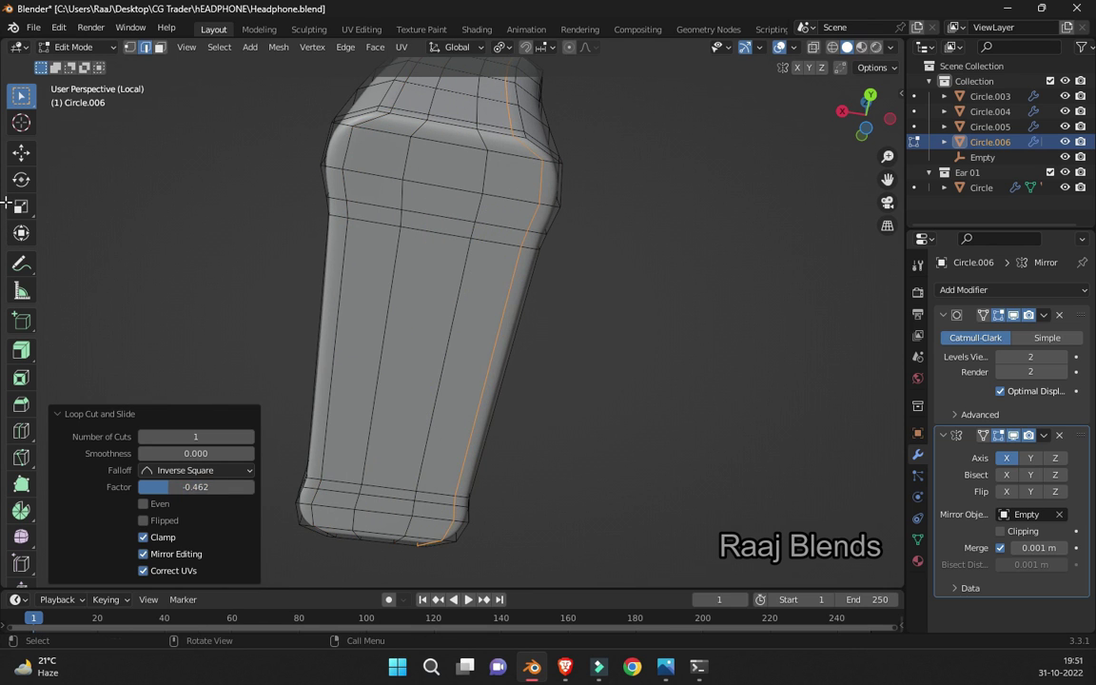
pyautogui.hotkey('ctrl', 'z')
# - Inset the two side faces and narrow them along X to 0.793
pyautogui.press('KP_Decimal')
pyautogui.press('i')
pyautogui.click(6, 600)
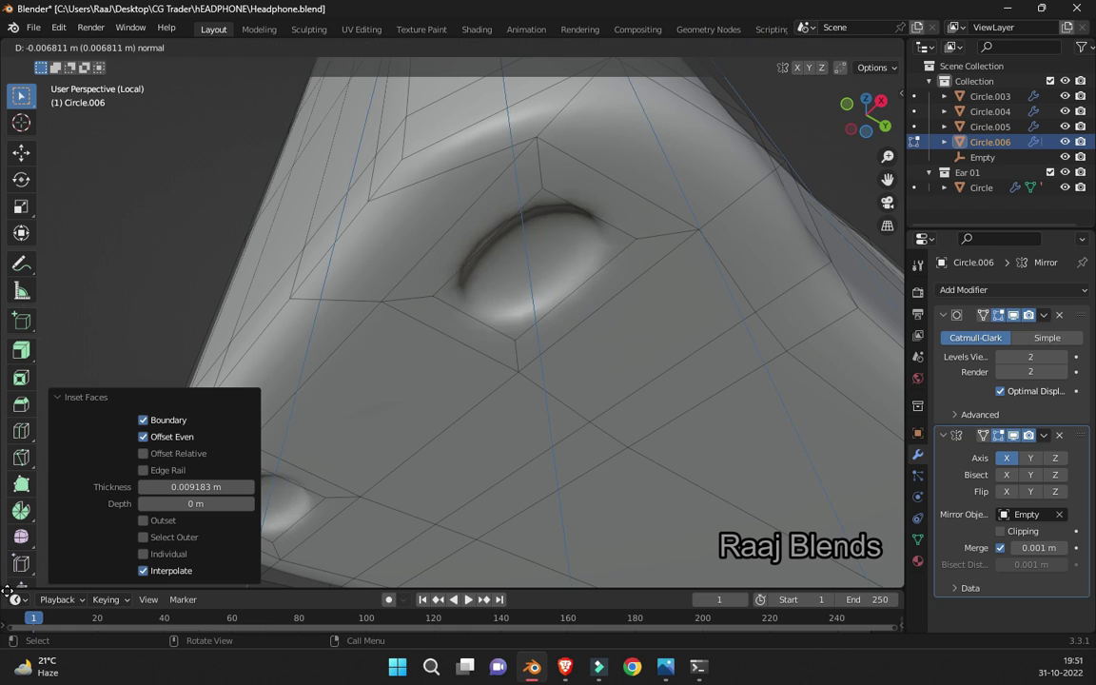
pyautogui.rightClick(6, 594)
pyautogui.hotkey('ctrl', 'z')
pyautogui.click(6, 619)
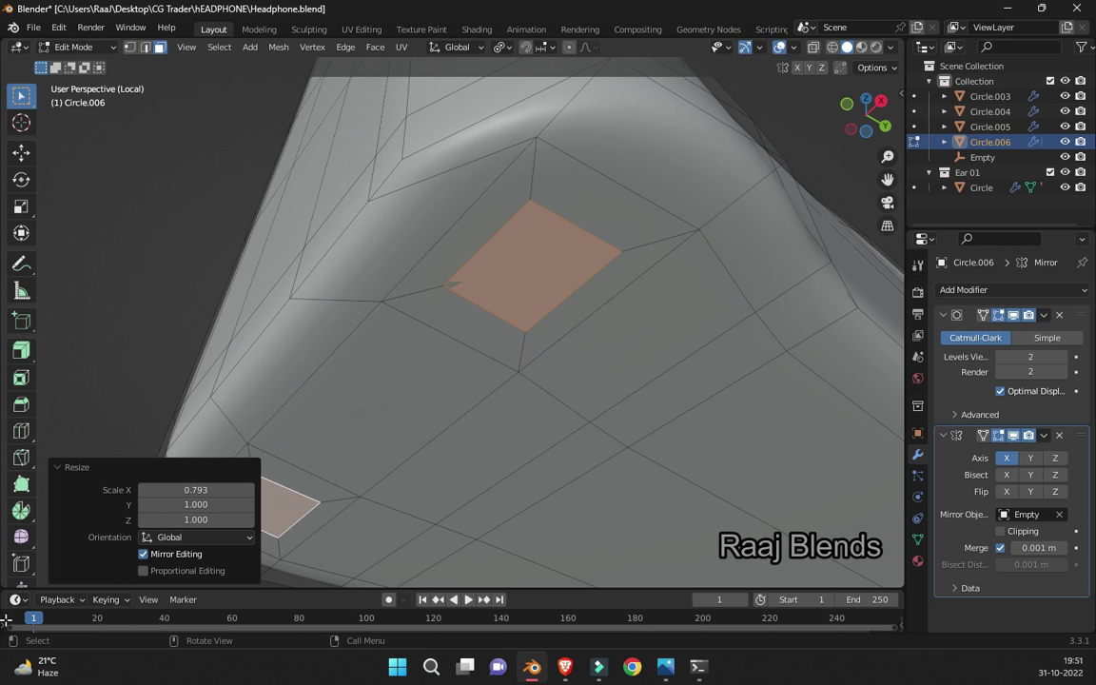
pyautogui.click(6, 616)
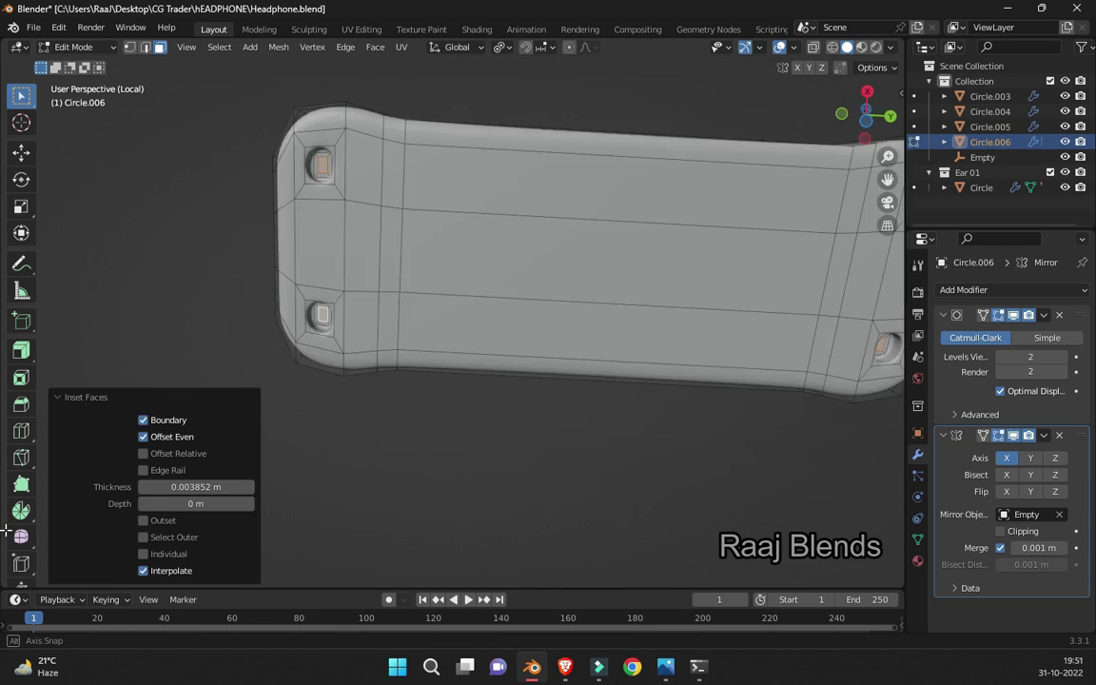
pyautogui.moveTo(7, 616)
pyautogui.mouseDown(button='middle')
pyautogui.moveTo(5, 197)
pyautogui.moveTo(4, 285)
pyautogui.mouseUp(button='middle')
# - Inset the screw faces again and enlarge them to 1.291
pyautogui.press('Tab')
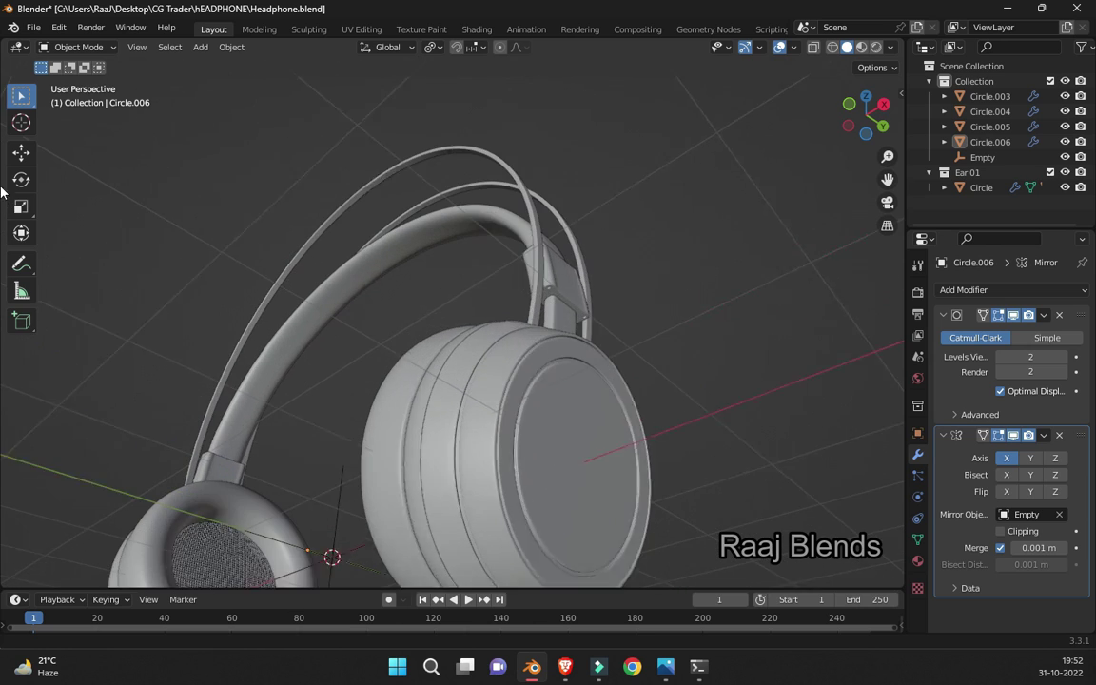
pyautogui.scroll(5, 3, 441)
pyautogui.press('Tab')
pyautogui.press('KP_Decimal')
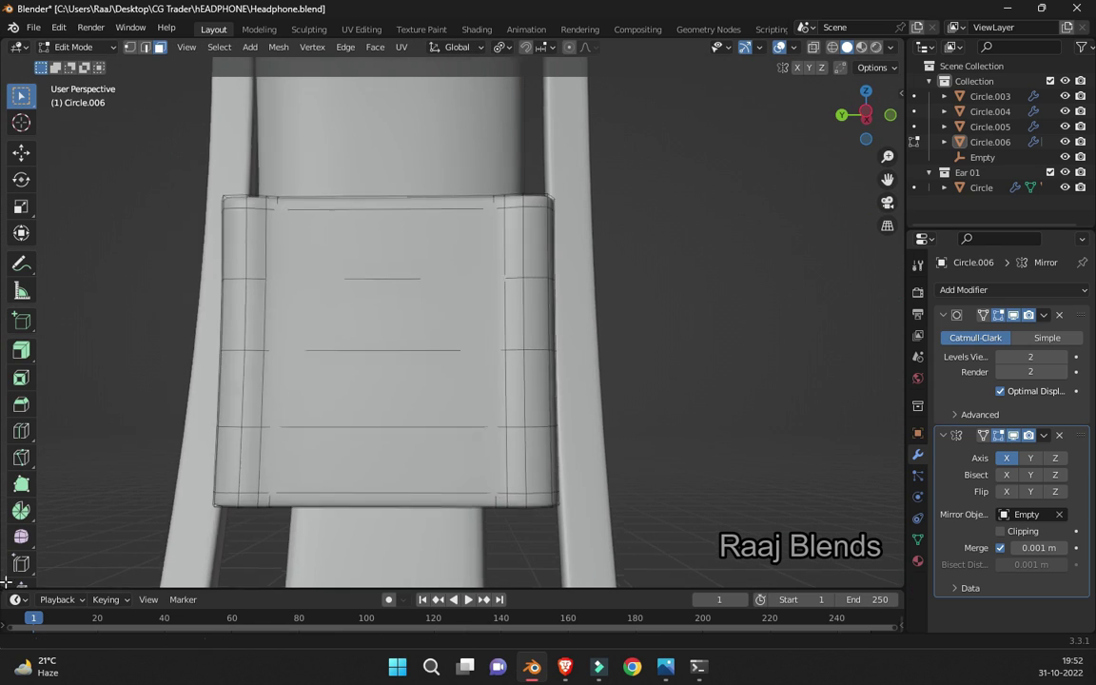
pyautogui.click(596, 419)
pyautogui.press('s')
pyautogui.click(616, 423)
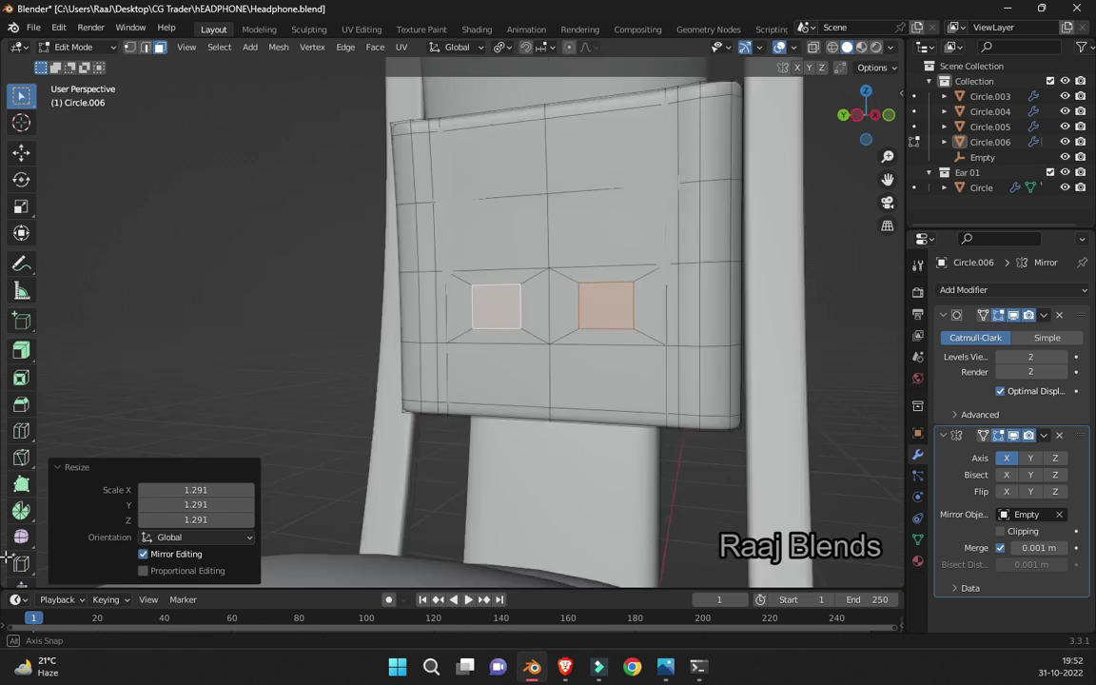
pyautogui.moveTo(616, 423); pyautogui.dragTo(5, 579, button='middle')
# - Extrude the screw faces about 0.01 m inward along X to form the recesses
pyautogui.press('ctrl+KP_Add')
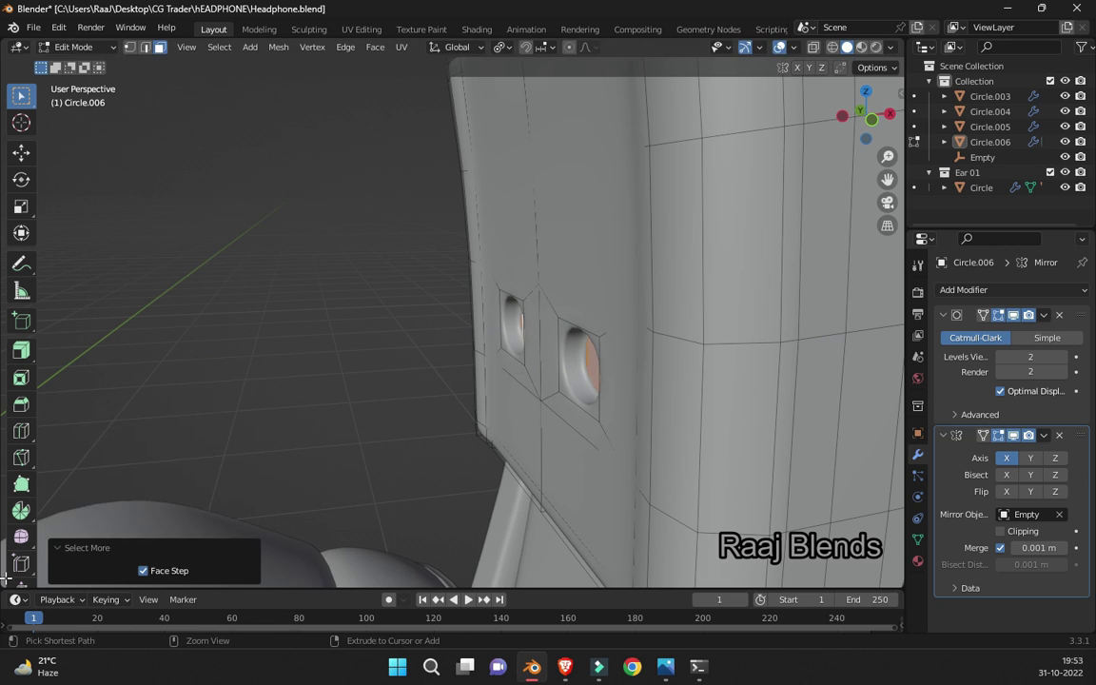
pyautogui.press('e')
pyautogui.press('x')
pyautogui.press('Return')
pyautogui.press('KP_Divide')
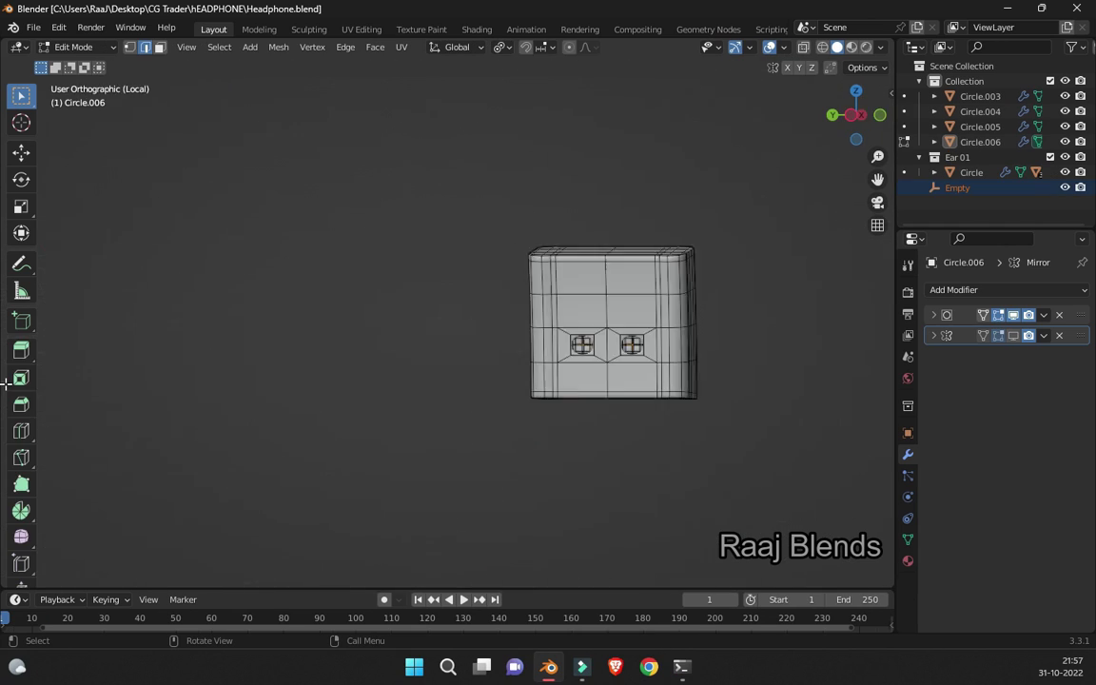
# - Confirm a move of the screw geometry along X and check the block in perspective
pyautogui.press('Tab')
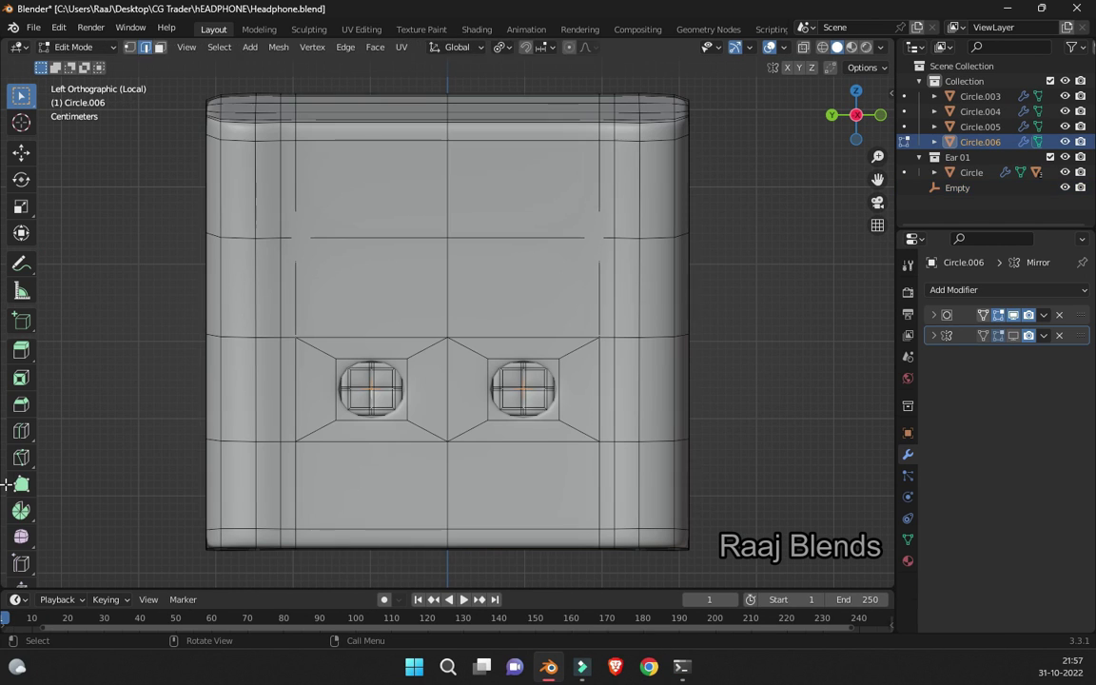
pyautogui.click(5, 466)
pyautogui.moveTo(4, 466); pyautogui.dragTo(2, 524, button='middle')
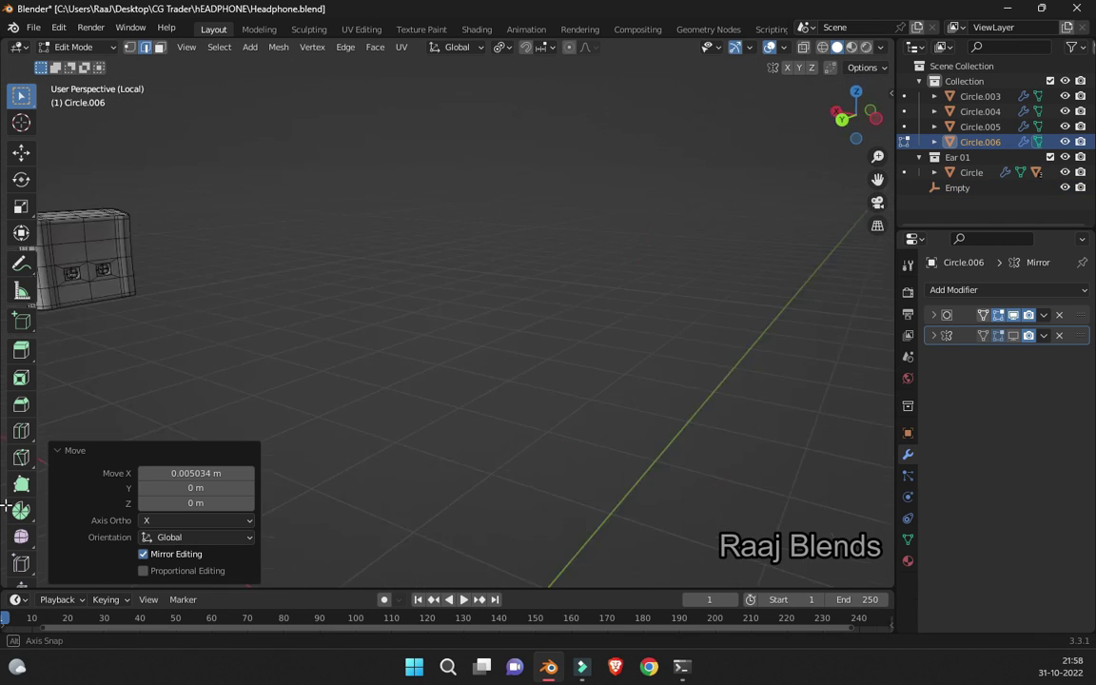
pyautogui.press('Tab')
pyautogui.scroll(3, 2, 524)
pyautogui.press('Tab')
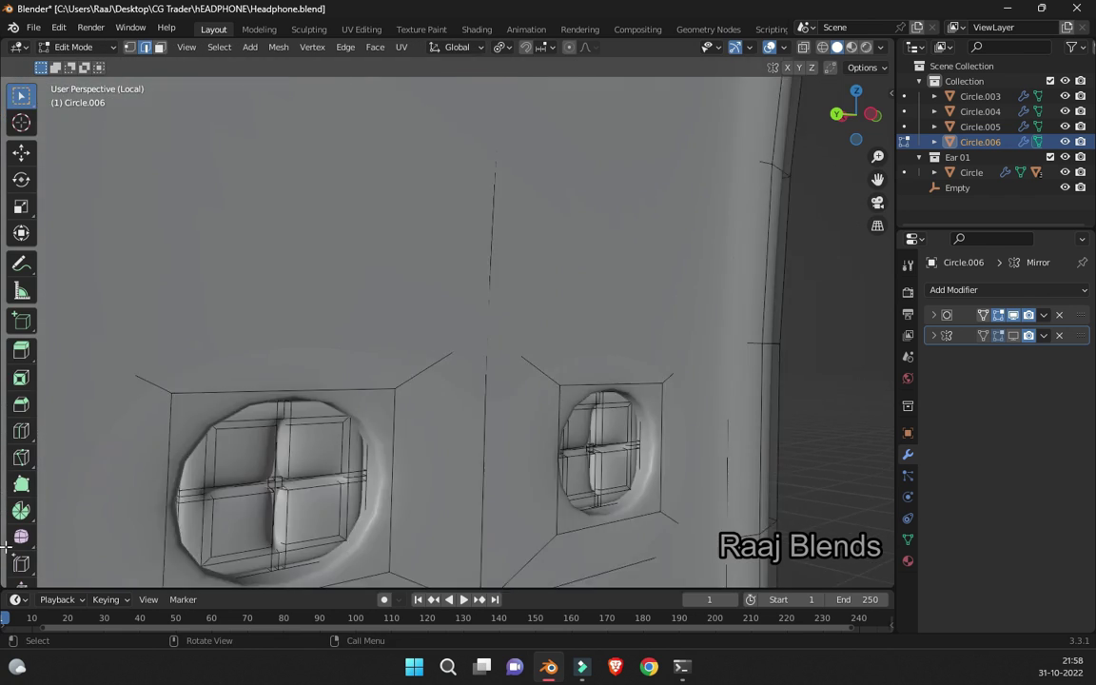
pyautogui.scroll(4, 2, 524)
# - Slide the screw geometry along X, then view the block straight from the side
pyautogui.press('g')
pyautogui.press('x')
pyautogui.click(5, 535)
pyautogui.press('Tab')
pyautogui.scroll(-4, 6, 534)
pyautogui.moveTo(2, 328); pyautogui.dragTo(2, 285, button='middle')
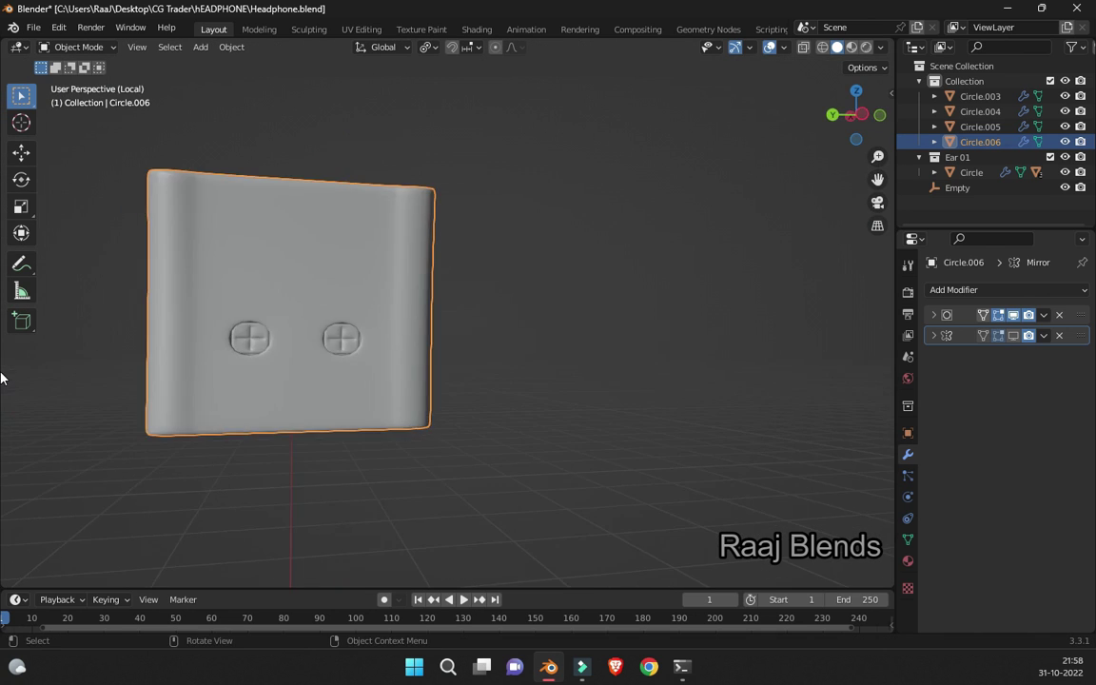
pyautogui.press('ctrl+KP_3')
pyautogui.scroll(3, 2, 228)
# - Add a Text object and clear its default characters
pyautogui.hotkey('shift', 'a')
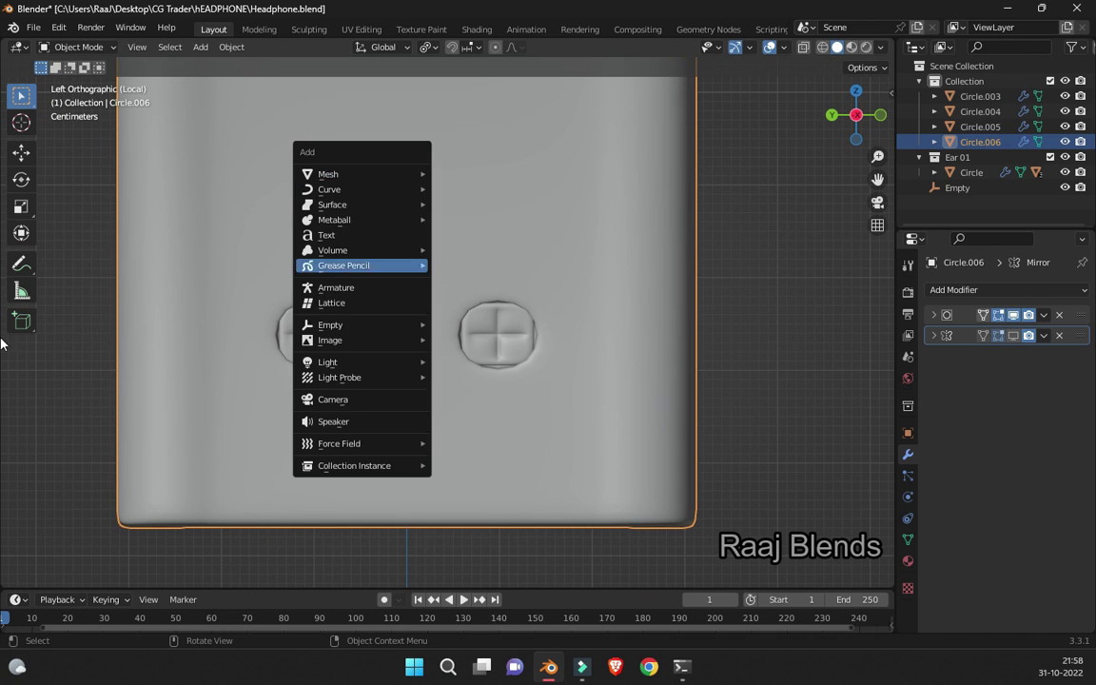
pyautogui.press('t')
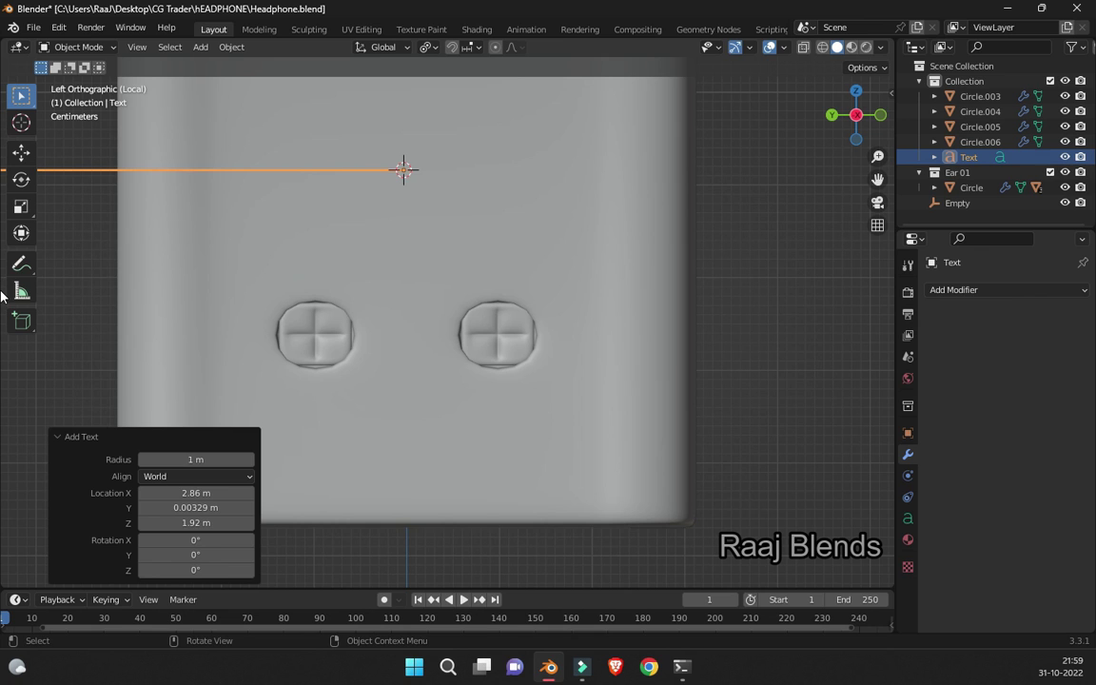
pyautogui.press('Tab')
pyautogui.press('BackSpace')
pyautogui.press('BackSpace')
pyautogui.press('BackSpace')
pyautogui.press('Tab')
# - Rotate the text 90° and then a further 180° so it stands facing outward
pyautogui.press('r')
pyautogui.press('z')
pyautogui.press('9')
pyautogui.press('0')
pyautogui.press('Return')
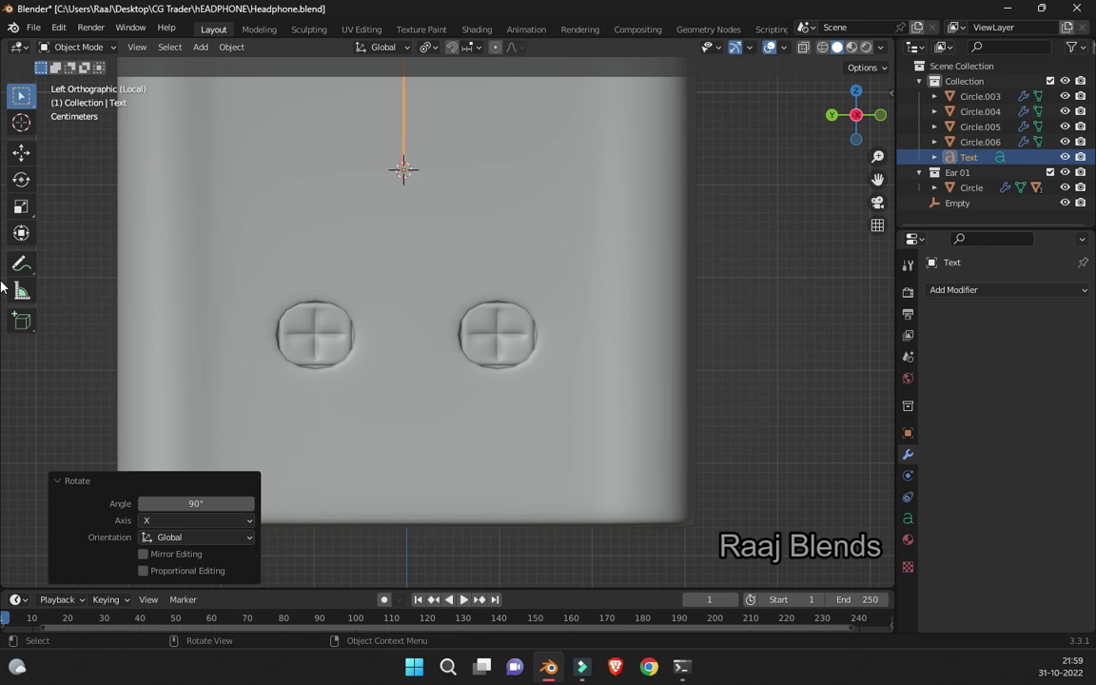
pyautogui.scroll(-3, 2, 269)
pyautogui.press('r')
pyautogui.press('z')
pyautogui.press('1')
pyautogui.press('8')
pyautogui.press('0')
pyautogui.press('Return')
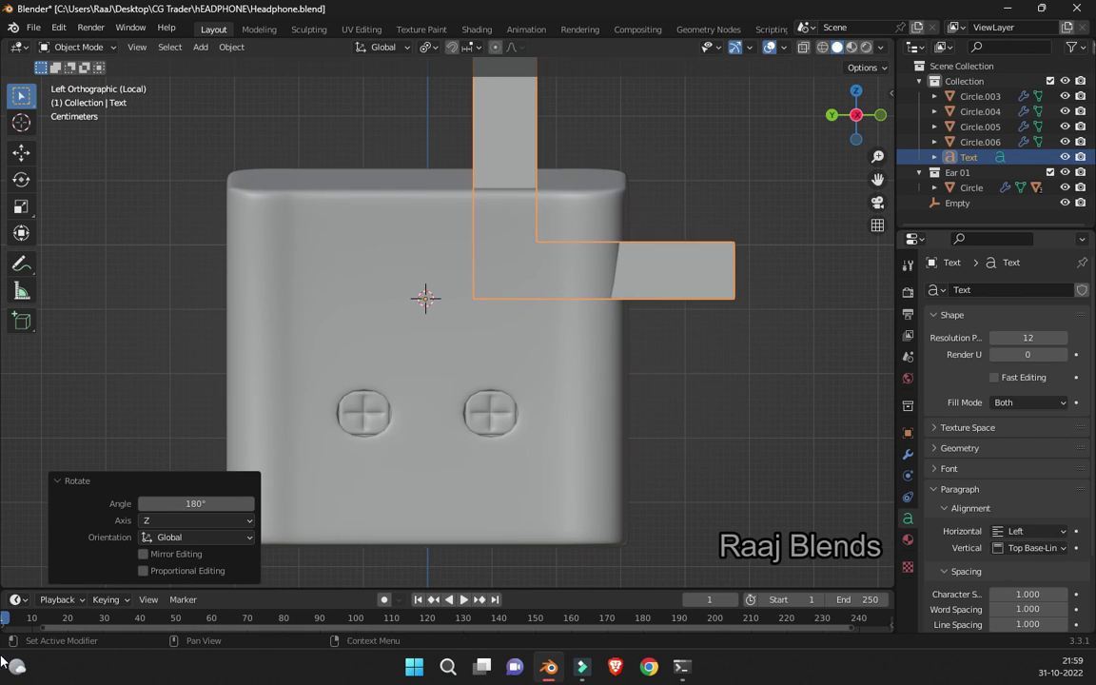
pyautogui.scroll(2, 3, 485)
# - Shrink the letter and snap it onto the slider block face, checking from side and front
pyautogui.press('s')
pyautogui.press('Return')
pyautogui.scroll(3, 3, 427)
pyautogui.hotkey('ctrl', 'shift', 'Tab')
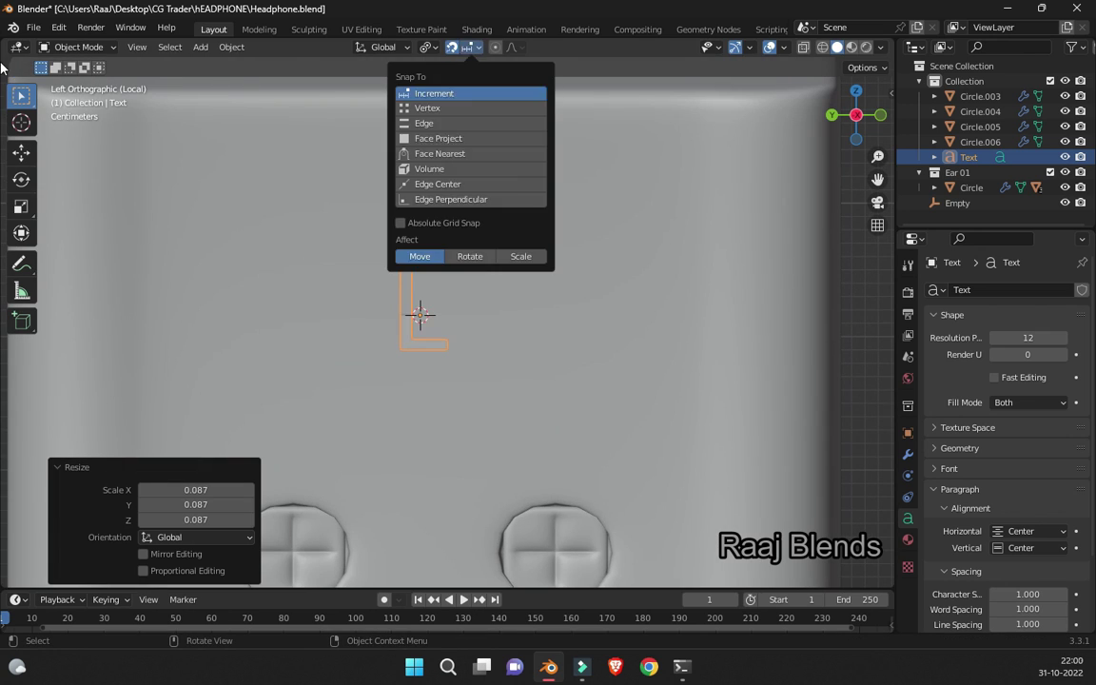
pyautogui.hotkey('shift', 'Tab')
pyautogui.press('Return')
pyautogui.moveTo(7, 462)
pyautogui.mouseDown(button='middle')
pyautogui.moveTo(3, 347)
pyautogui.moveTo(1, 539)
pyautogui.mouseUp(button='middle')
pyautogui.press('KP_3')
pyautogui.press('KP_1')
pyautogui.hotkey('ctrl', 'shift', 'Tab')
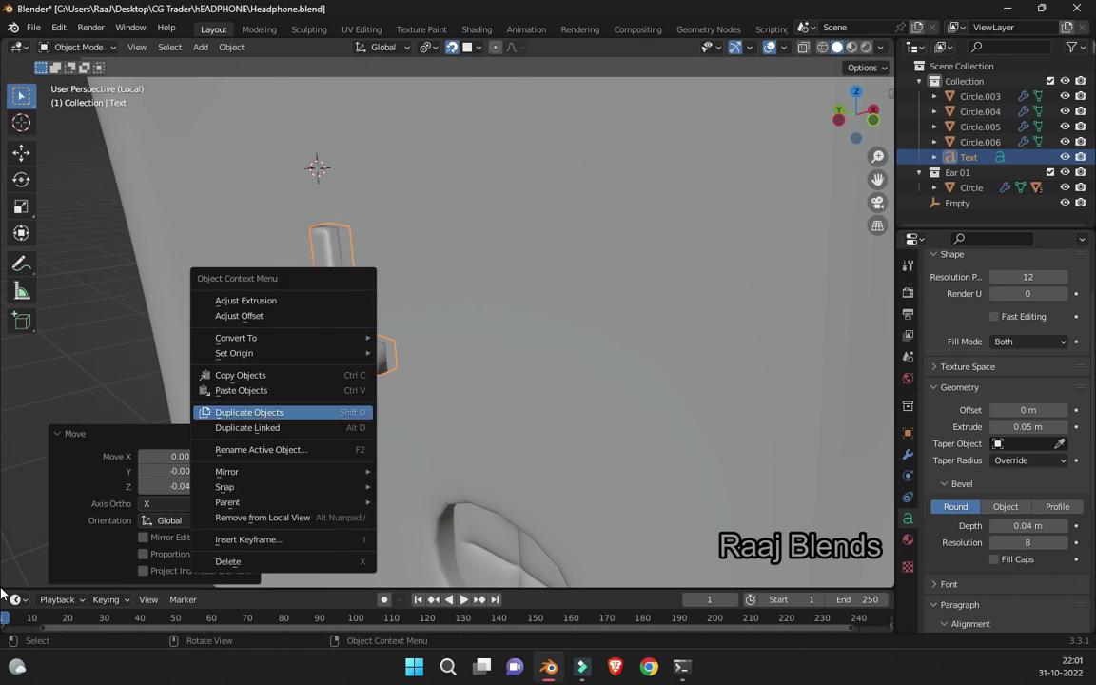
# - Undo a trial subdivision on the letter and edit its characters to read L
pyautogui.press('Escape')
pyautogui.press('Return')
pyautogui.hotkey('ctrl', 'z')
pyautogui.hotkey('ctrl', 'z')
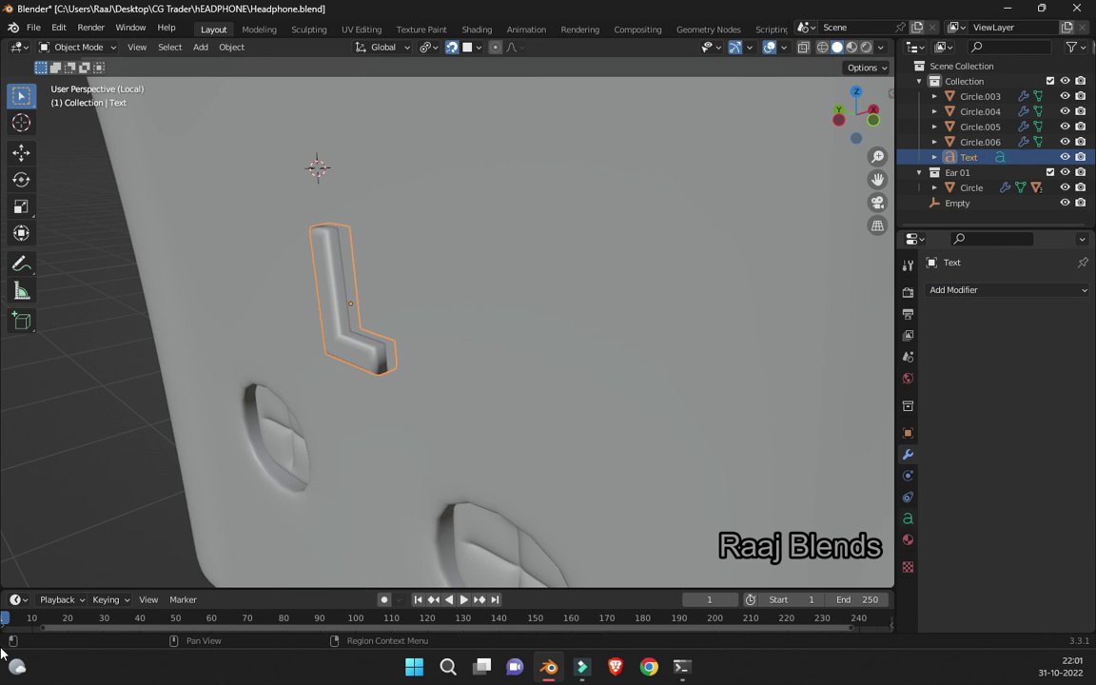
pyautogui.scroll(-2, 1008, 428)
pyautogui.scroll(-2, 1008, 428)
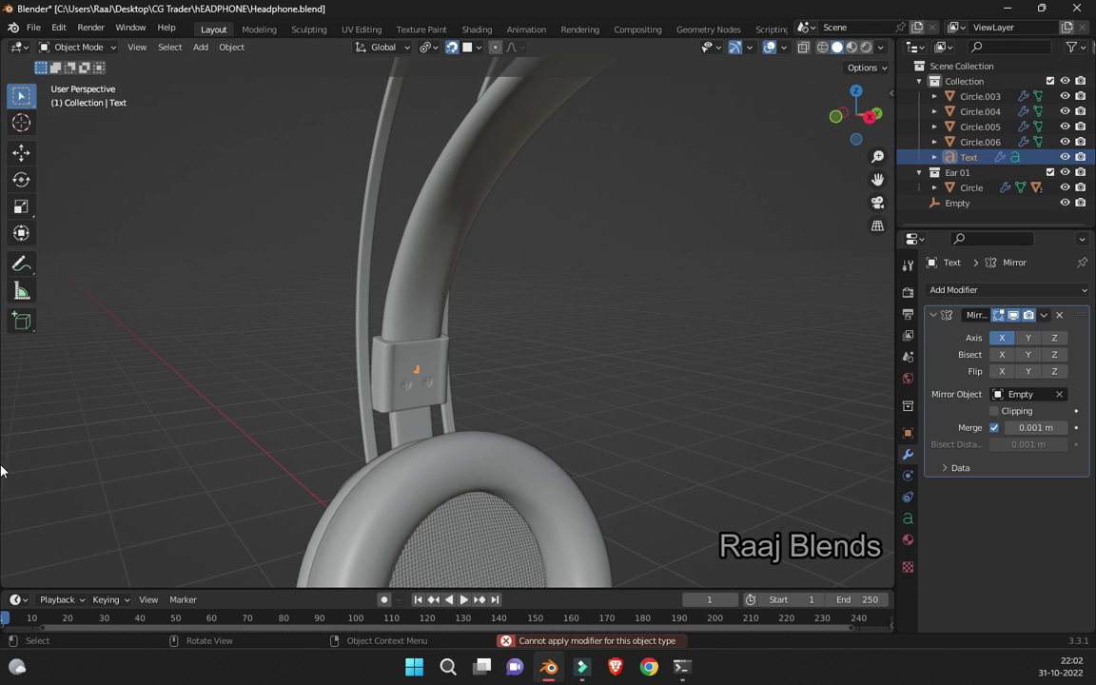
pyautogui.press('Tab')
pyautogui.scroll(5, 3, 504)
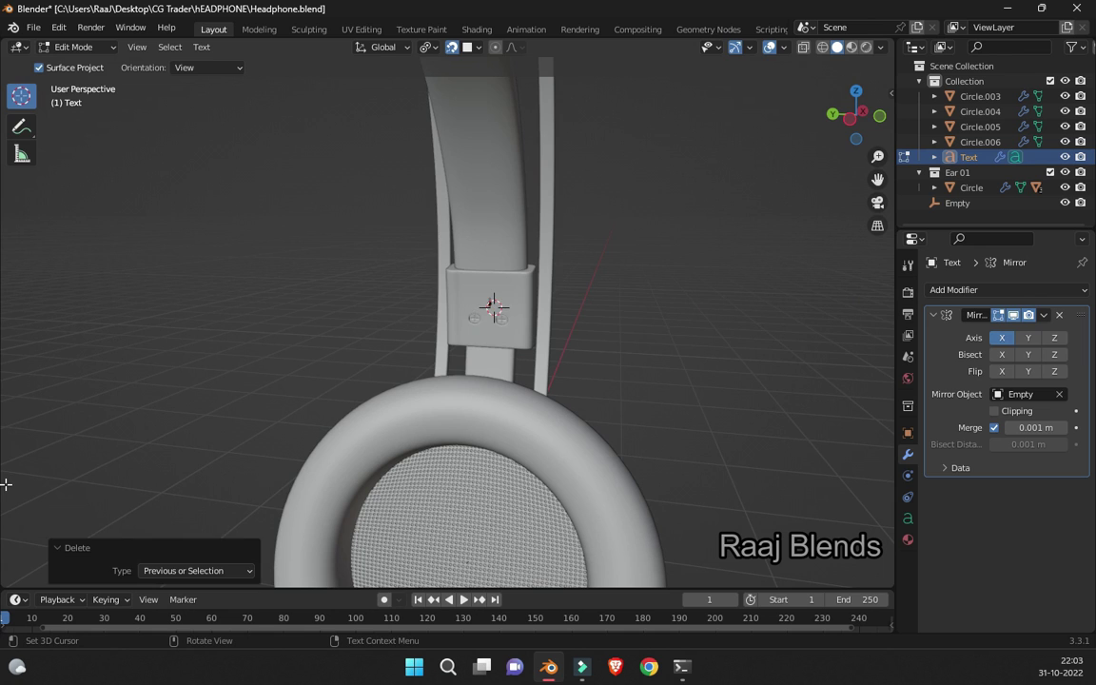
pyautogui.press('Tab')
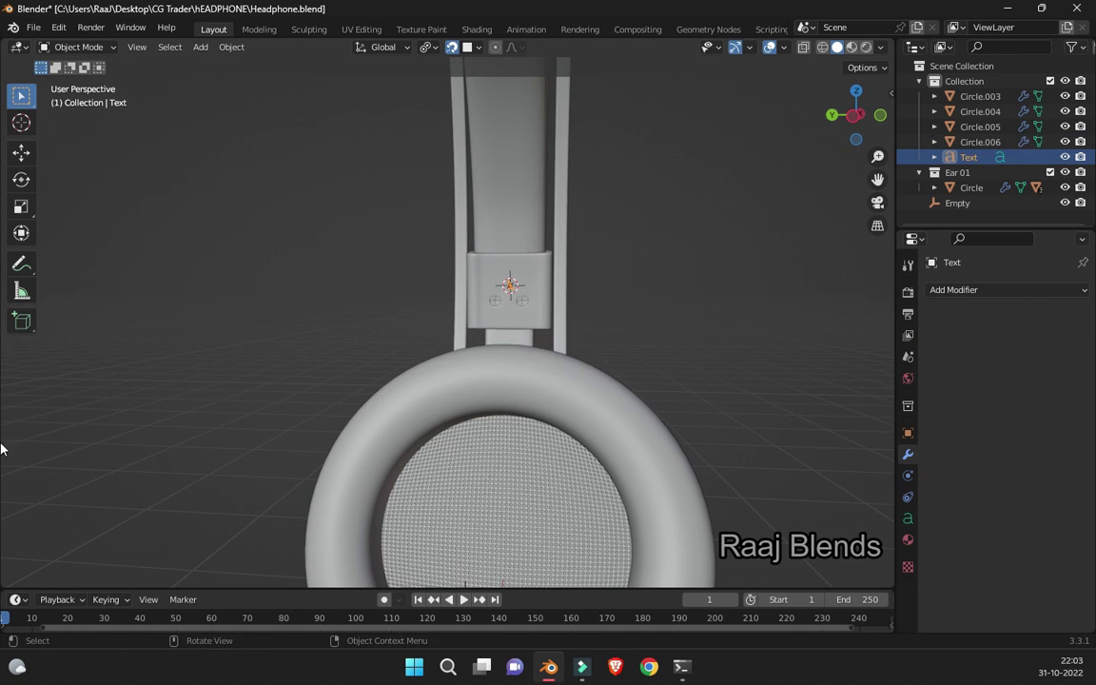
# - Add a second text object, stand it upright at 90°, and change its text to R
pyautogui.hotkey('shift', 'a')
pyautogui.click(628, 232)
pyautogui.press('r')
pyautogui.press('y')
pyautogui.press('9')
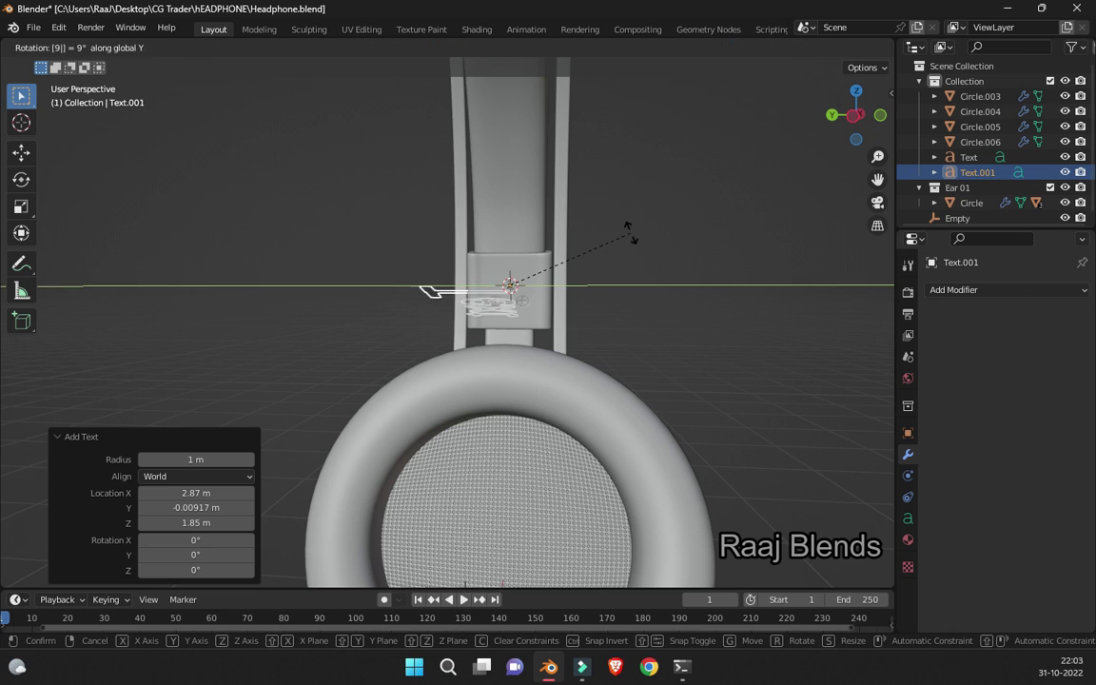
pyautogui.press('Return')
pyautogui.press('Tab')
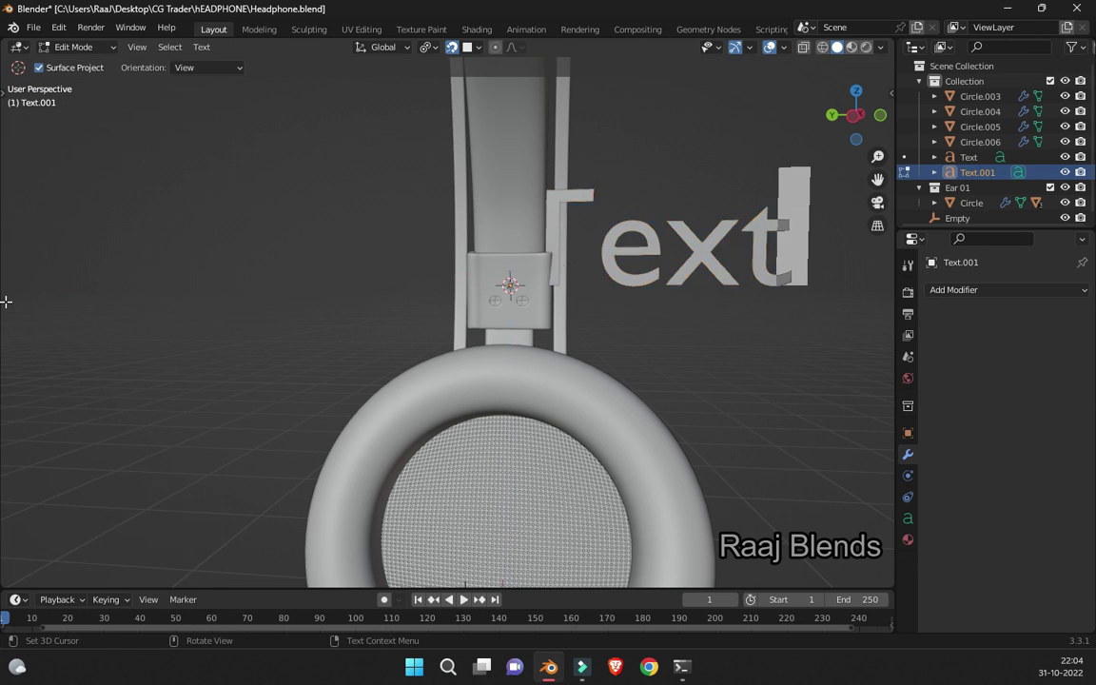
pyautogui.press('BackSpace')
pyautogui.press('BackSpace')
pyautogui.press('BackSpace')
pyautogui.write('R')
pyautogui.press('Tab')
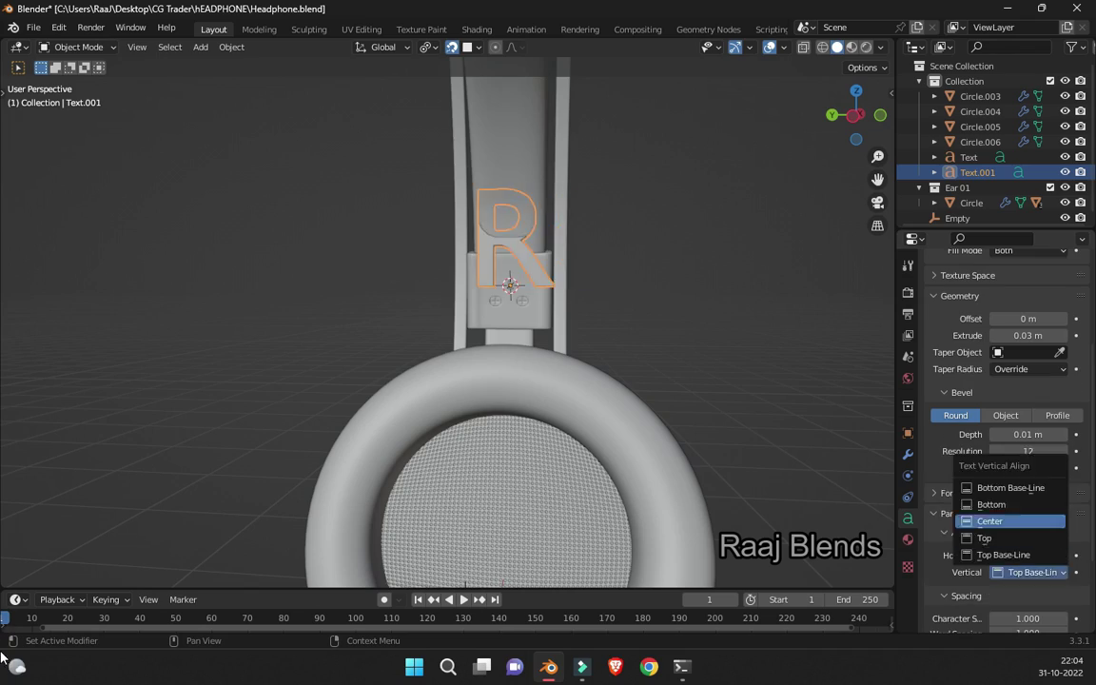
# - Scale the R down, checking its size from the right and front views
pyautogui.moveTo(0, 203); pyautogui.dragTo(0, 401, button='middle')
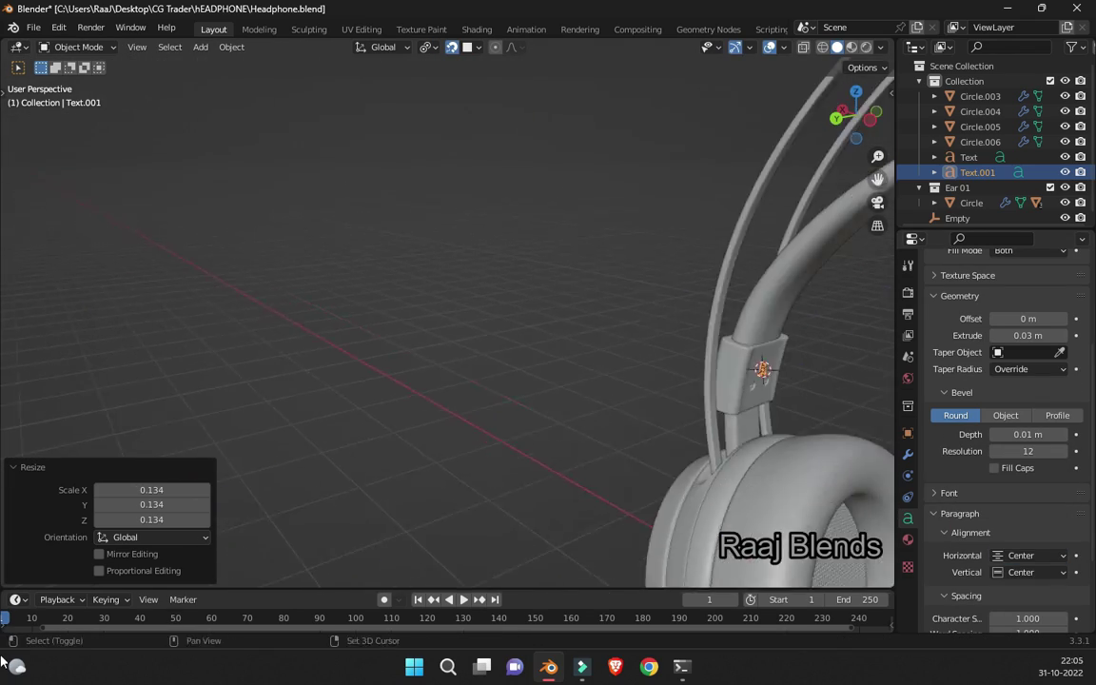
pyautogui.press('s')
pyautogui.click(0, 440)
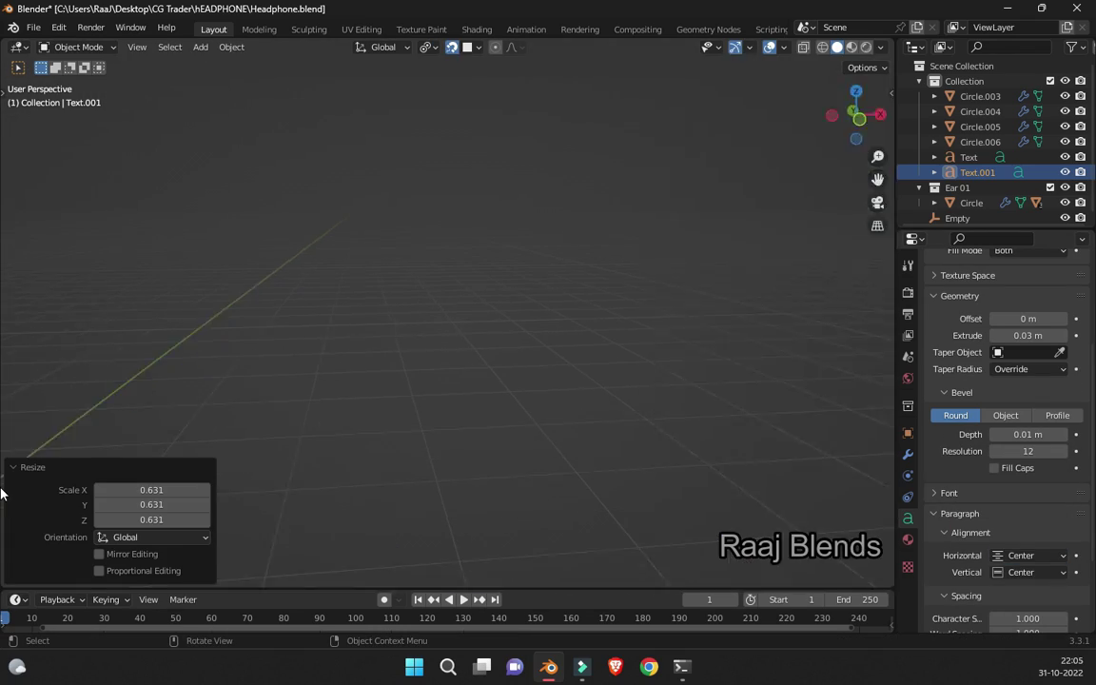
pyautogui.press('KP_3')
pyautogui.press('KP_Decimal')
pyautogui.press('s')
pyautogui.click(0, 532)
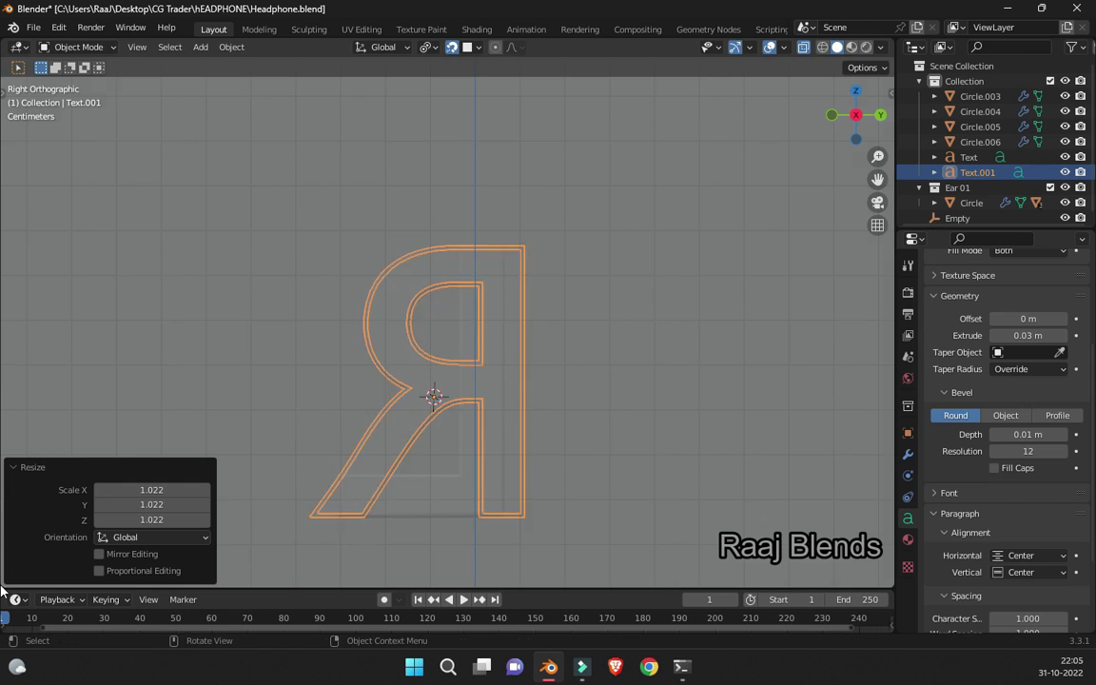
pyautogui.press('KP_1')
# - Move the R along X onto the opposite earcup's slider block
pyautogui.press('g')
pyautogui.press('x')
pyautogui.click(0, 455)
pyautogui.press('g')
pyautogui.press('x')
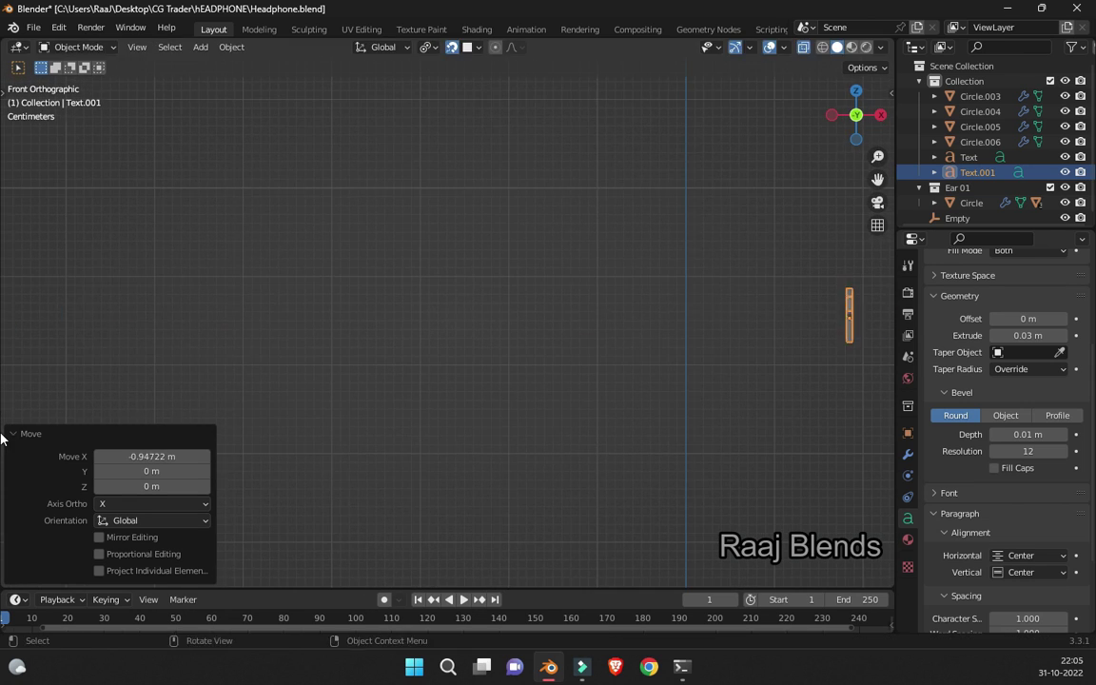
pyautogui.click(0, 569)
pyautogui.scroll(-3, 0, 568)
pyautogui.click(7, 512)
pyautogui.press('KP_Decimal')
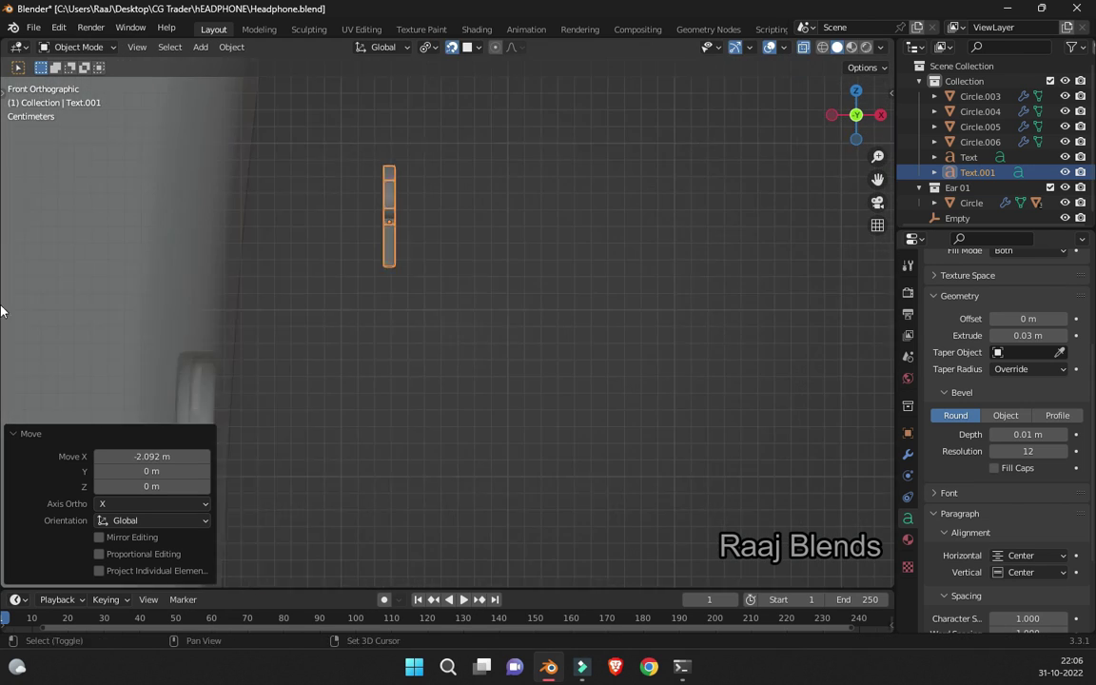
pyautogui.press('g')
pyautogui.press('x')
pyautogui.click(3, 466)
pyautogui.moveTo(3, 466); pyautogui.dragTo(1, 485, button='middle')
# - Turn off X-ray display with Alt+Z and orbit around the R
pyautogui.hotkey('alt', 'z')
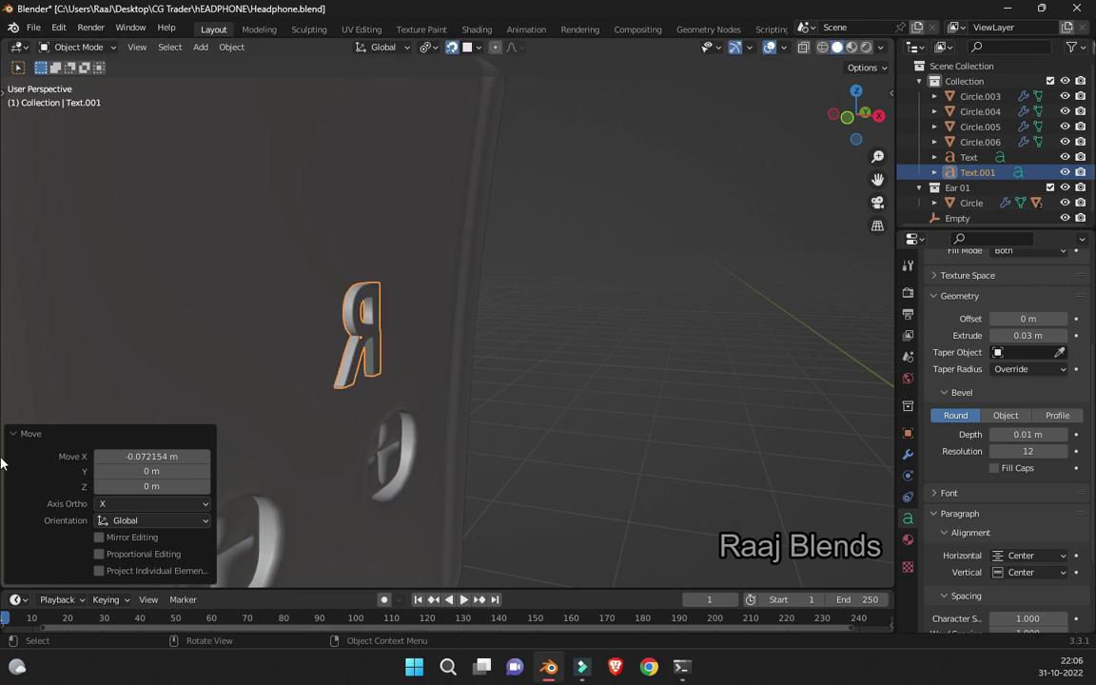
pyautogui.press('x')
pyautogui.press('Return')
pyautogui.moveTo(3, 374)
pyautogui.mouseDown(button='middle')
pyautogui.moveTo(0, 547)
pyautogui.moveTo(0, 390)
pyautogui.mouseUp(button='middle')
# - Turn off snapping and nudge the L along X on its block
pyautogui.hotkey('ctrl', 'z')
pyautogui.hotkey('shift', 'Tab')
pyautogui.press('g')
pyautogui.press('x')
pyautogui.press('Return')
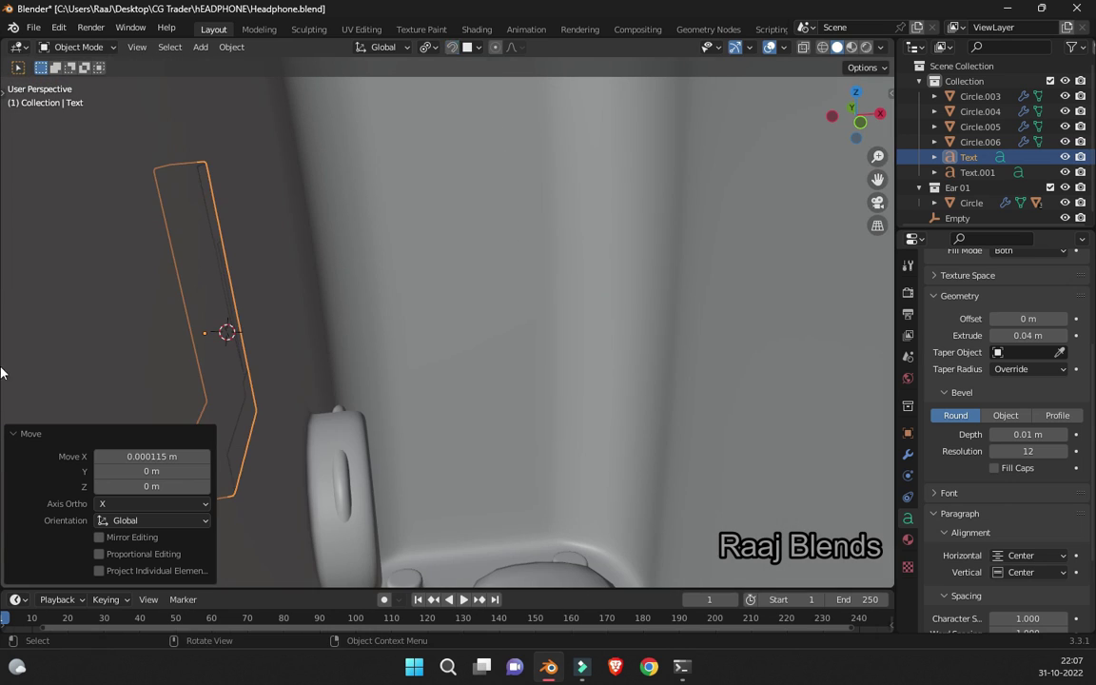
pyautogui.press('r')
pyautogui.press('x')
pyautogui.press('Escape')
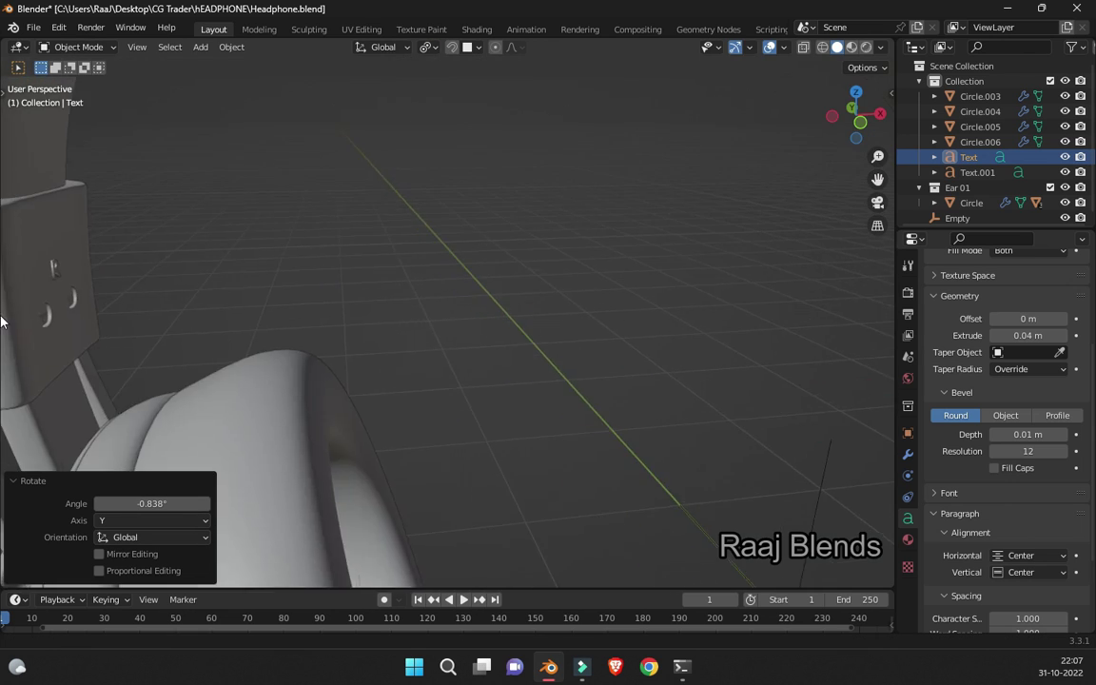
# - Select the R and press it onto its slider block along X
pyautogui.moveTo(331, 164)
pyautogui.mouseDown(button='middle')
pyautogui.moveTo(2, 376)
pyautogui.moveTo(2, 339)
pyautogui.mouseUp(button='middle')
pyautogui.click(447, 427)
pyautogui.press('g')
pyautogui.press('x')
pyautogui.press('Return')
pyautogui.scroll(-6, 2, 362)
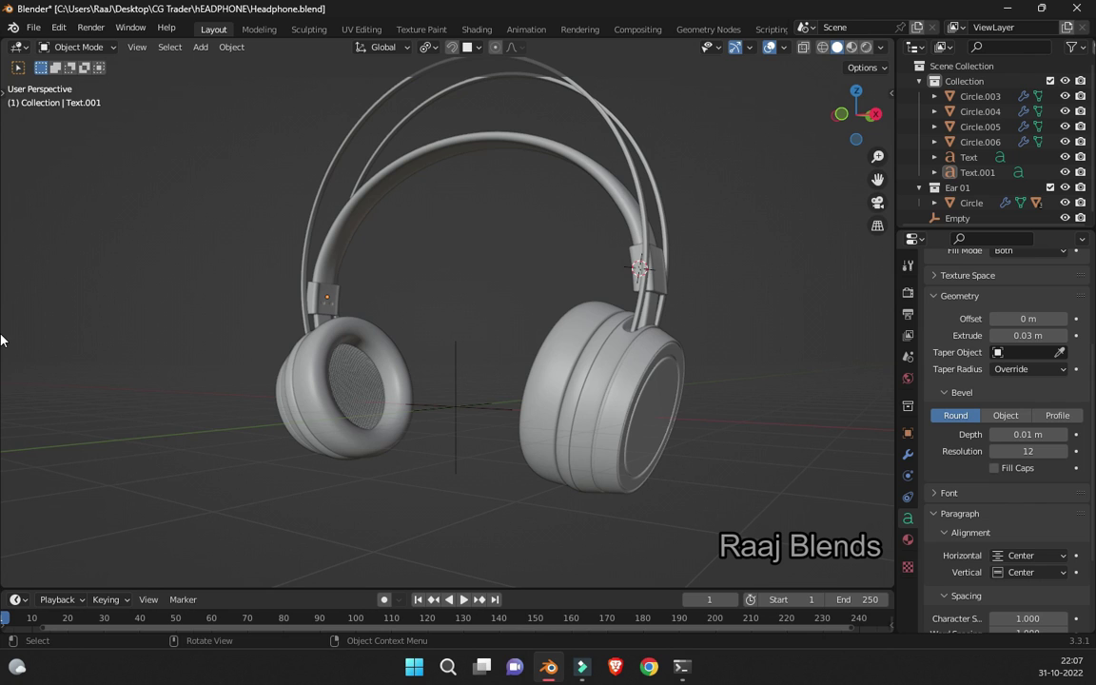
# - Enable viewport Statistics, undo recent headband edits, and orbit close to the left ear cup
pyautogui.click(782, 47)
pyautogui.click(693, 164)
pyautogui.click(285, 191)
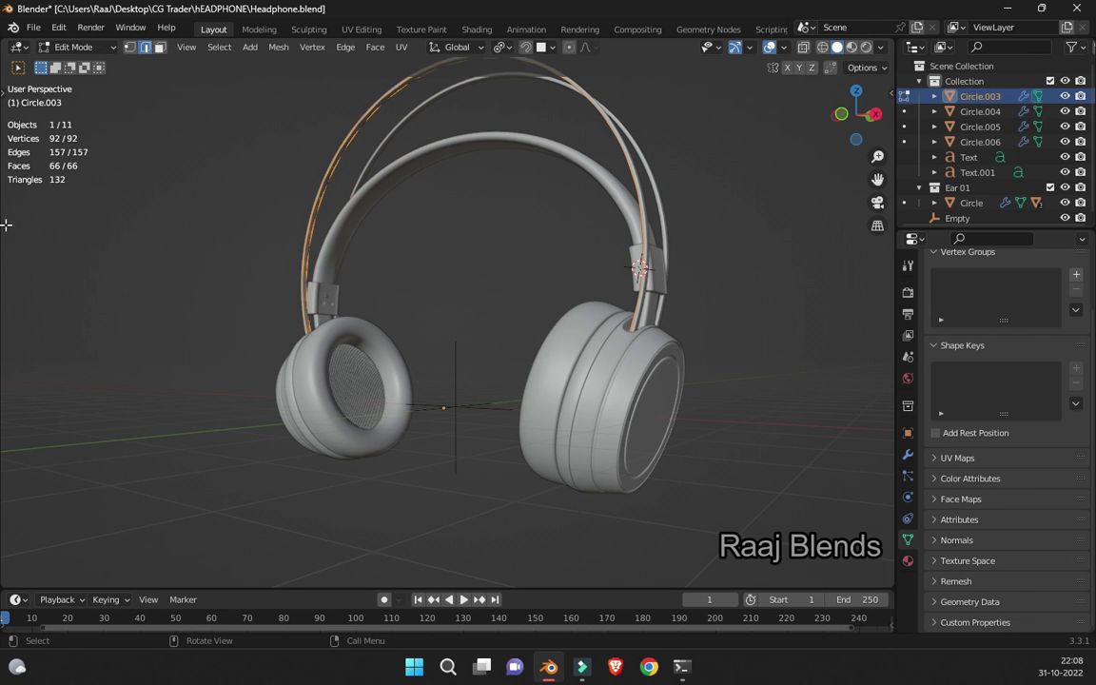
pyautogui.press('Tab')
pyautogui.hotkey('ctrl', 'z')
pyautogui.hotkey('ctrl', 'z')
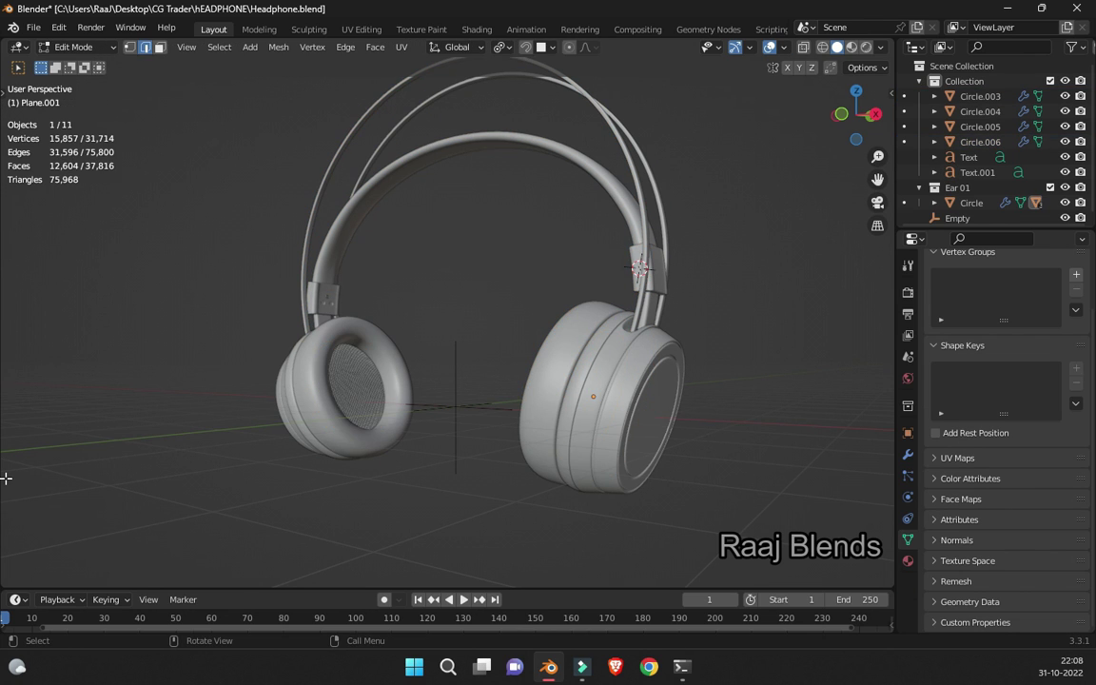
pyautogui.hotkey('ctrl', 'z')
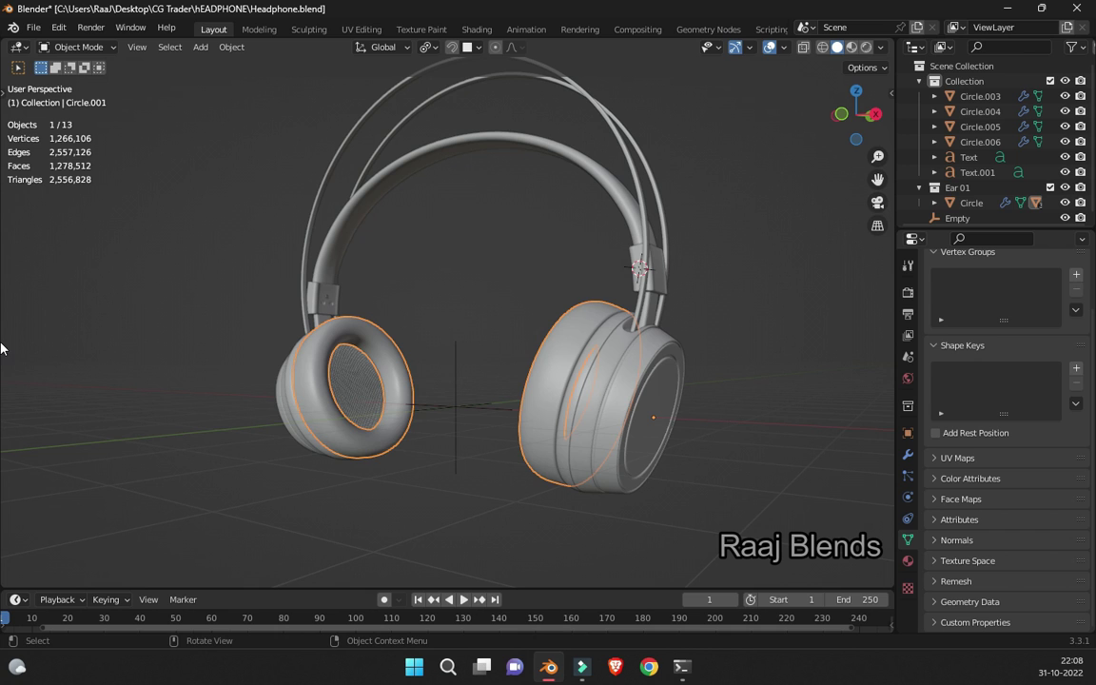
pyautogui.moveTo(3, 421); pyautogui.dragTo(3, 411, button='middle')
pyautogui.scroll(5, 3, 411)
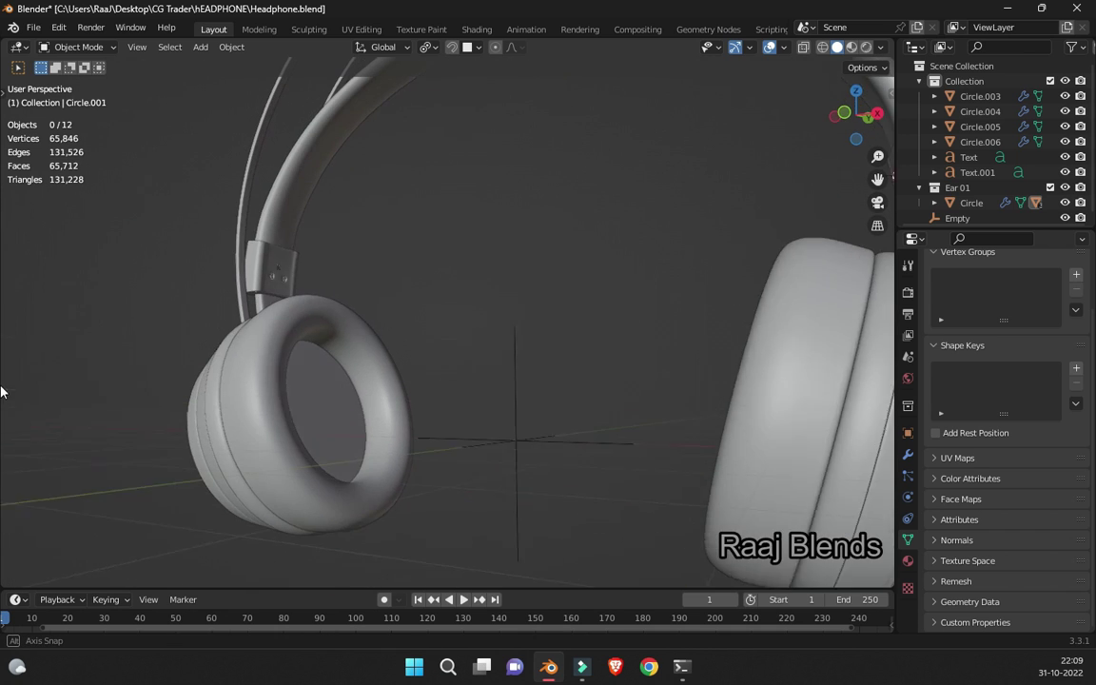